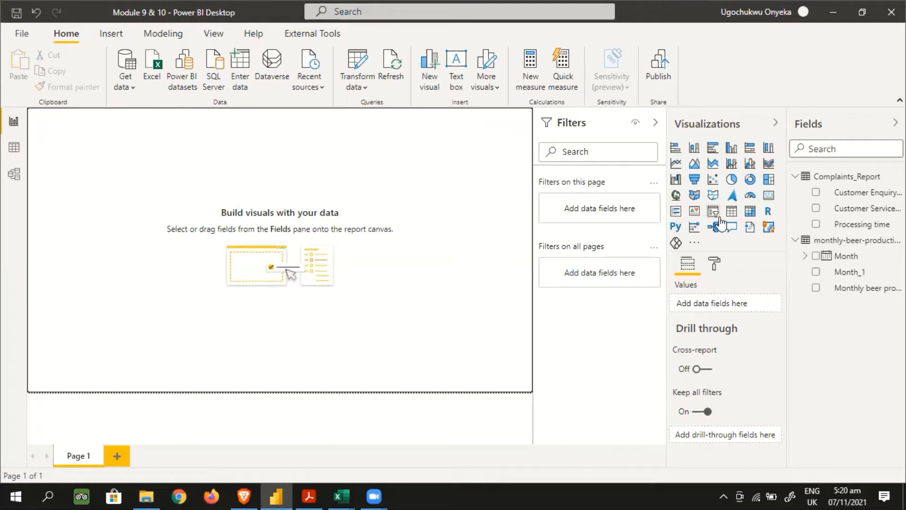
Switch to the Statistical Data workbook in Excel and review the Complaints_Report records from first to last row
left_click(337, 494)
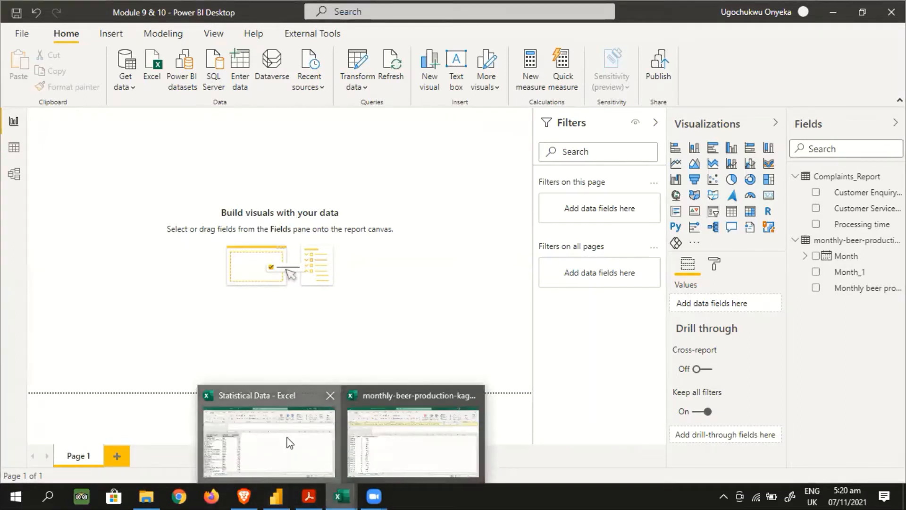
left_click(289, 442)
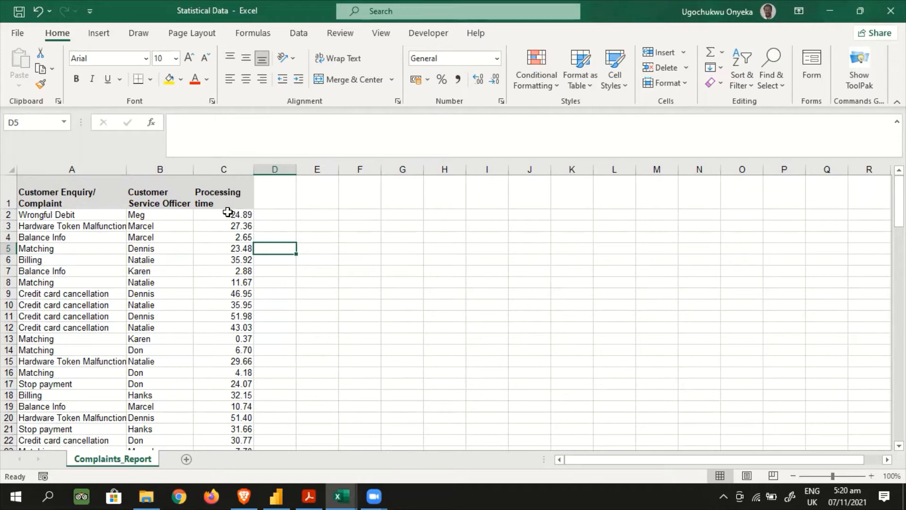
scroll(224, 249, "down", 20)
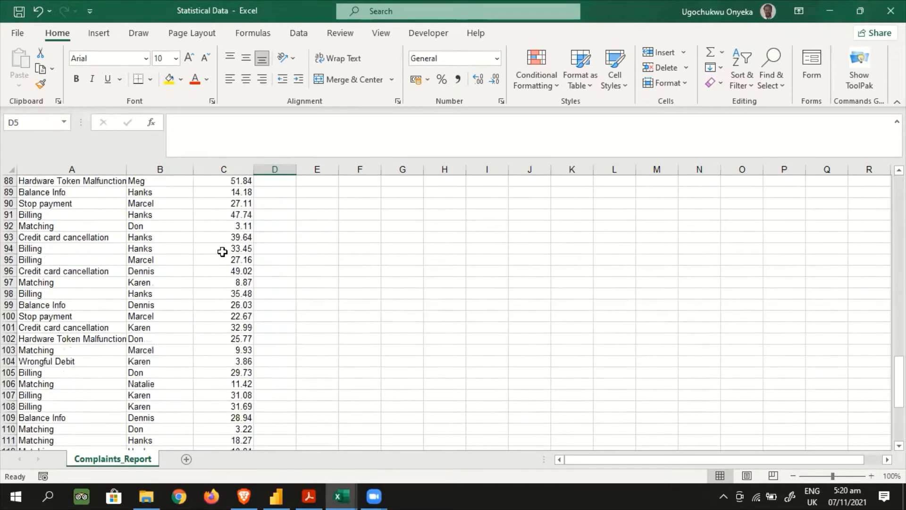
scroll(223, 251, "down", 9)
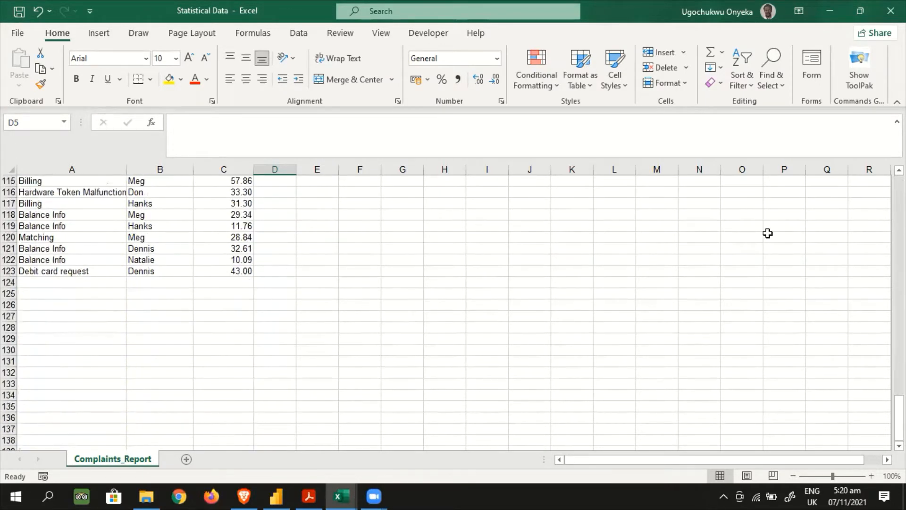
left_click_drag(899, 417, 899, 202)
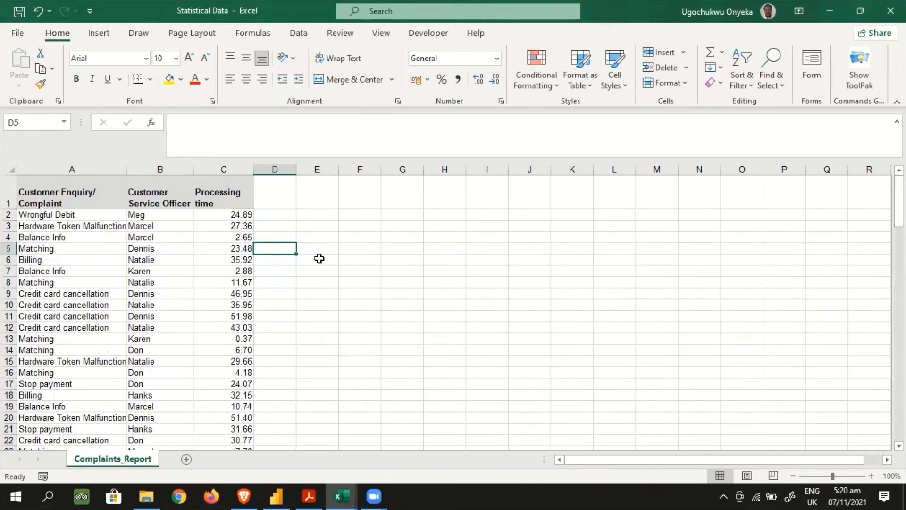
Switch to the monthly-beer-production-kaggle workbook and examine its monthly records from the first row to the last
left_click(339, 493)
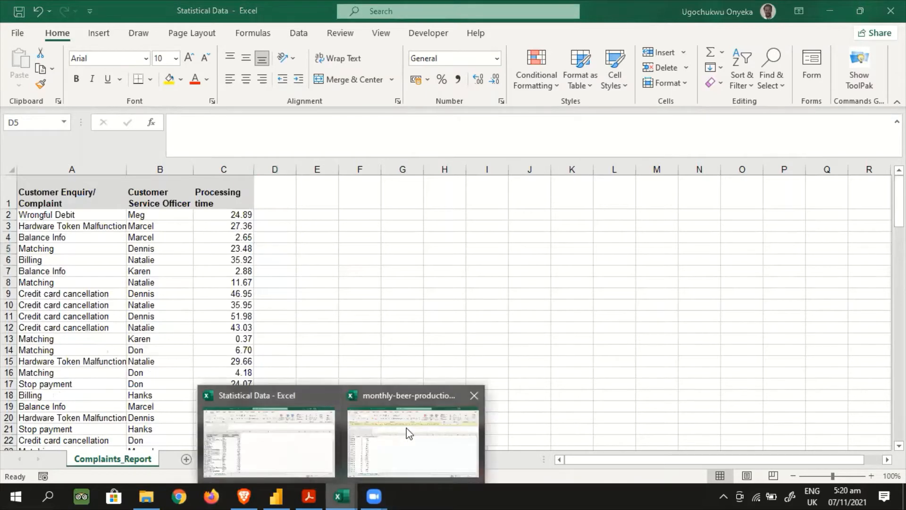
left_click(409, 434)
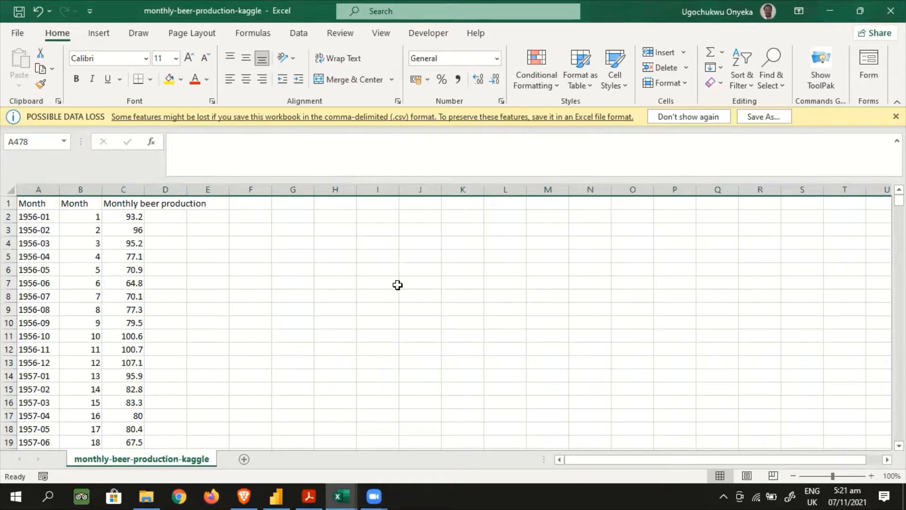
left_click(47, 218)
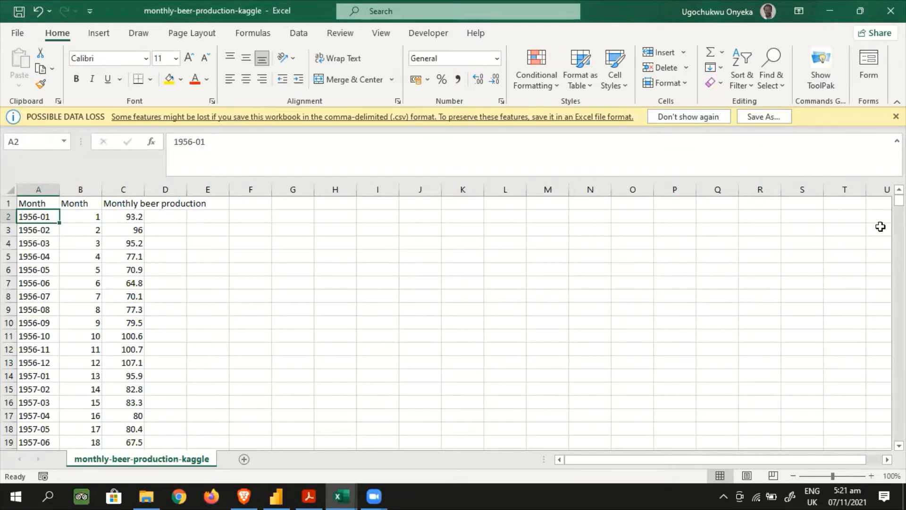
left_click_drag(899, 201, 899, 434)
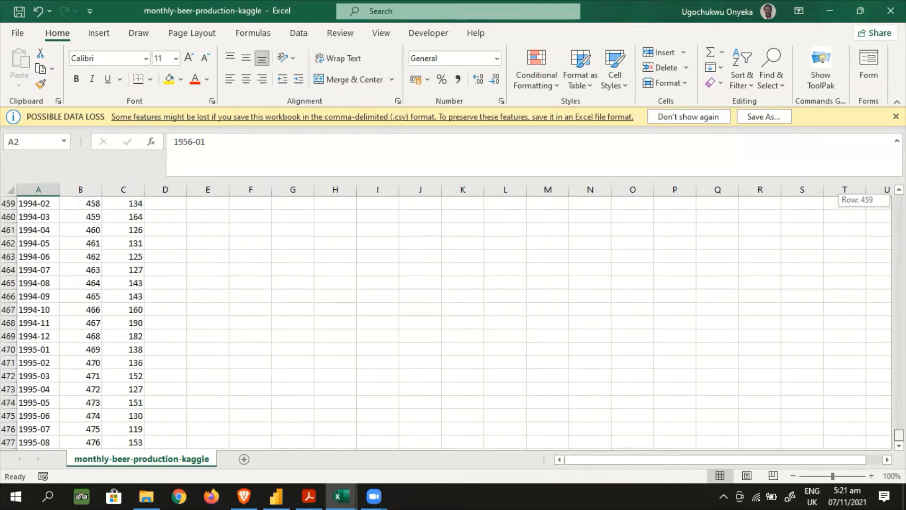
scroll(425, 373, "down", 6)
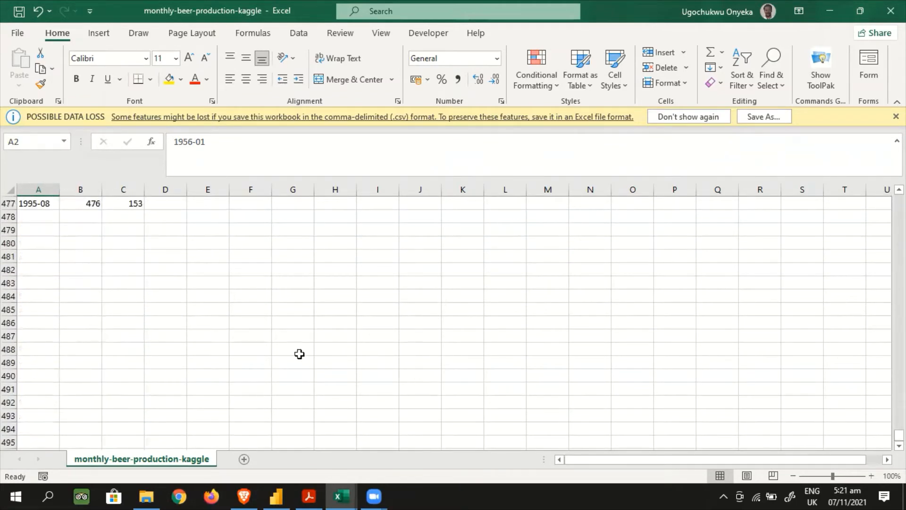
scroll(299, 354, "up", 4)
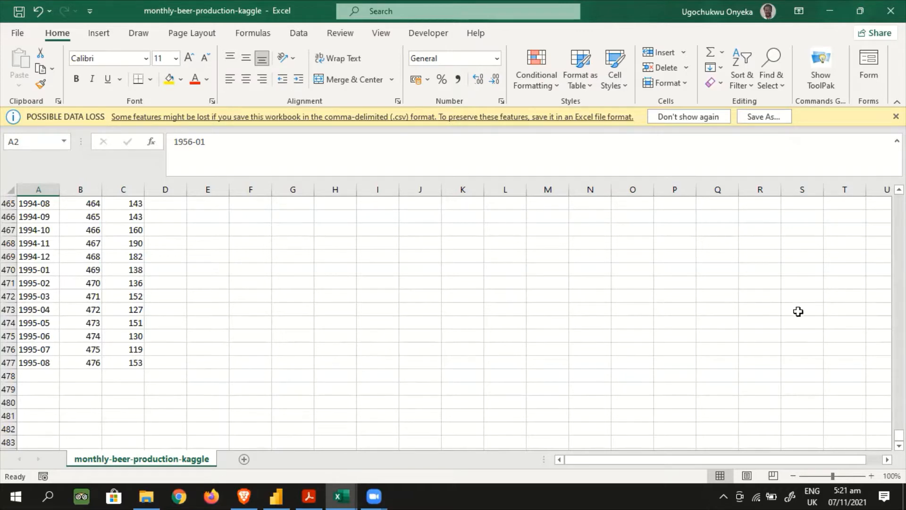
left_click_drag(899, 435, 899, 199)
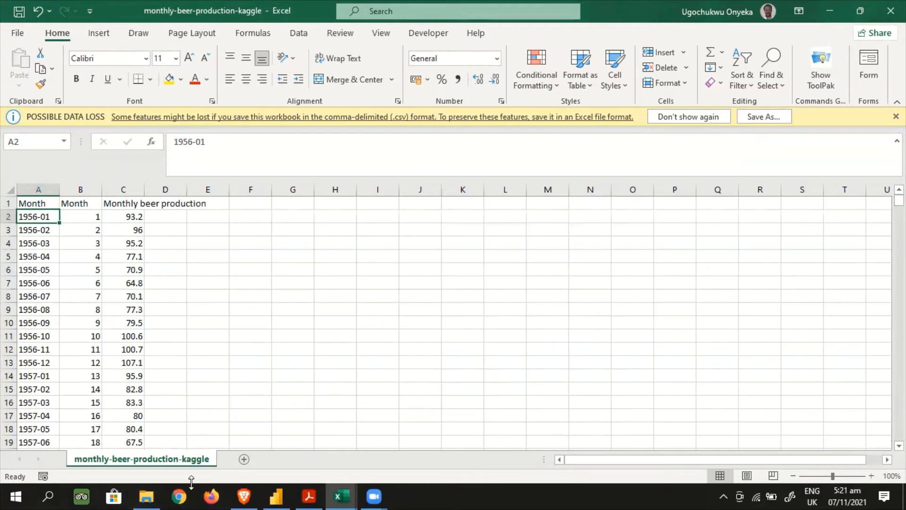
Switch to Power BI Desktop, examine both imported tables and the data model, and return to the report page
left_click(276, 496)
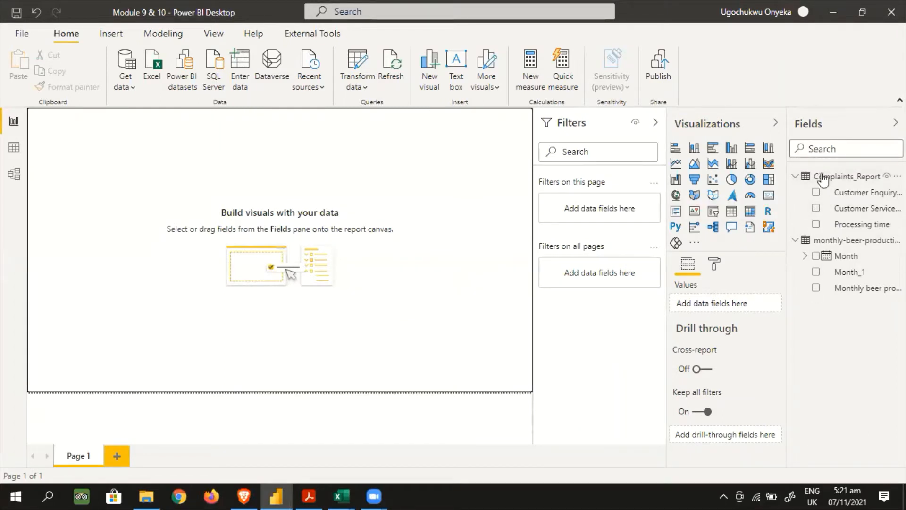
left_click(15, 154)
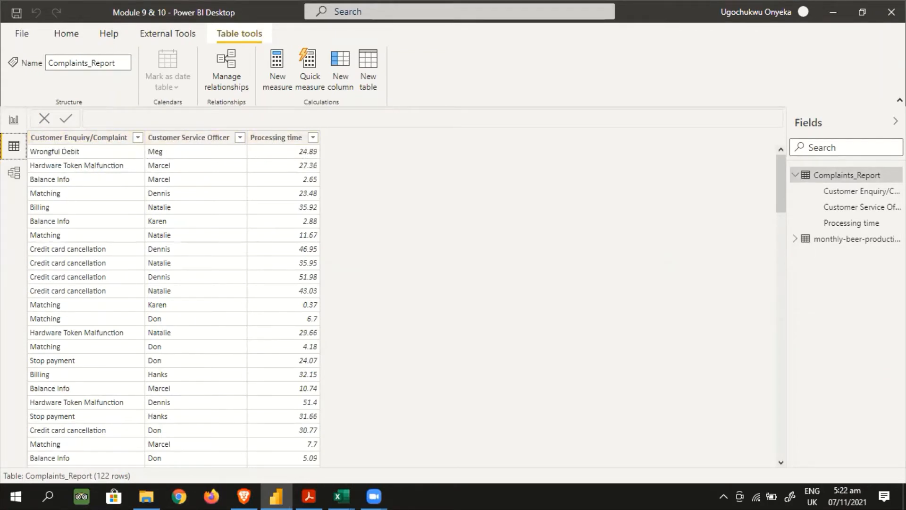
left_click(840, 239)
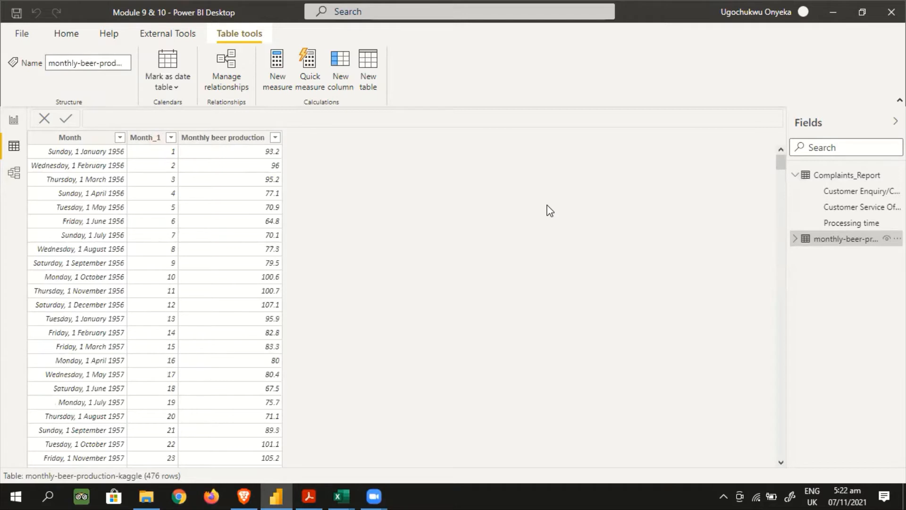
left_click(15, 174)
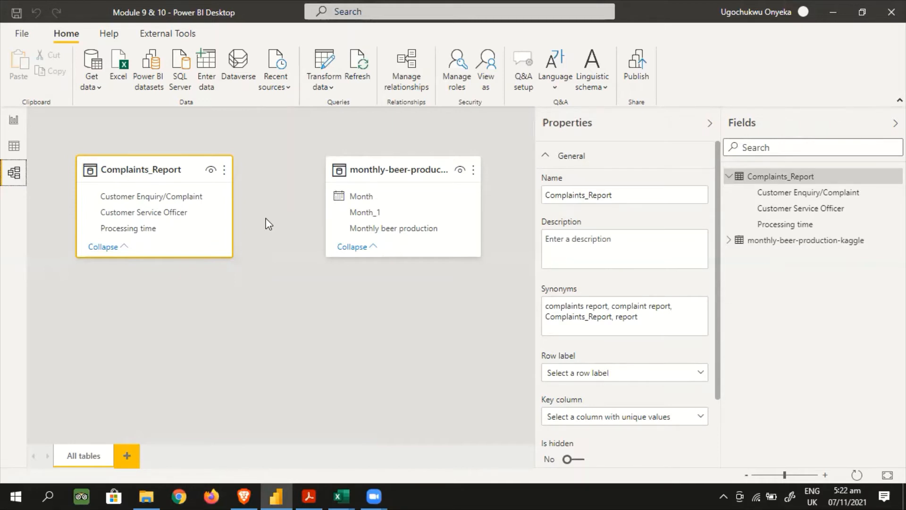
left_click(17, 121)
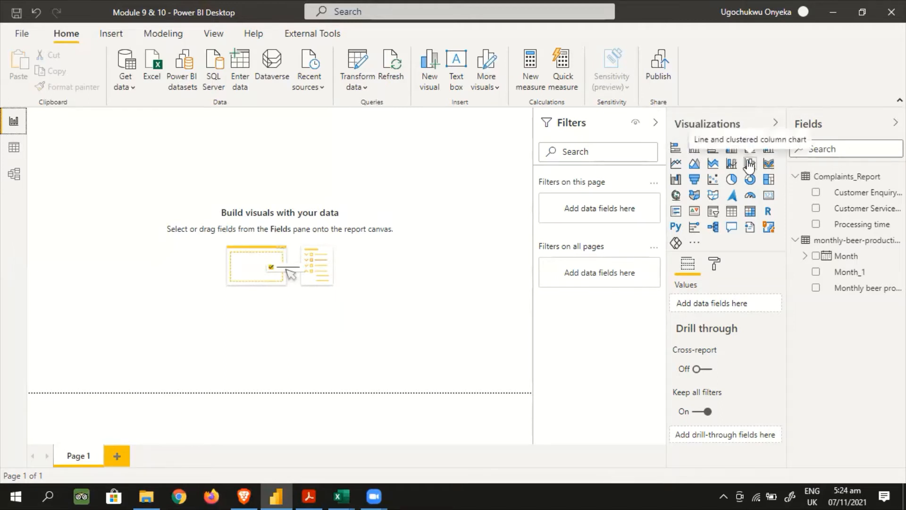
left_click(697, 244)
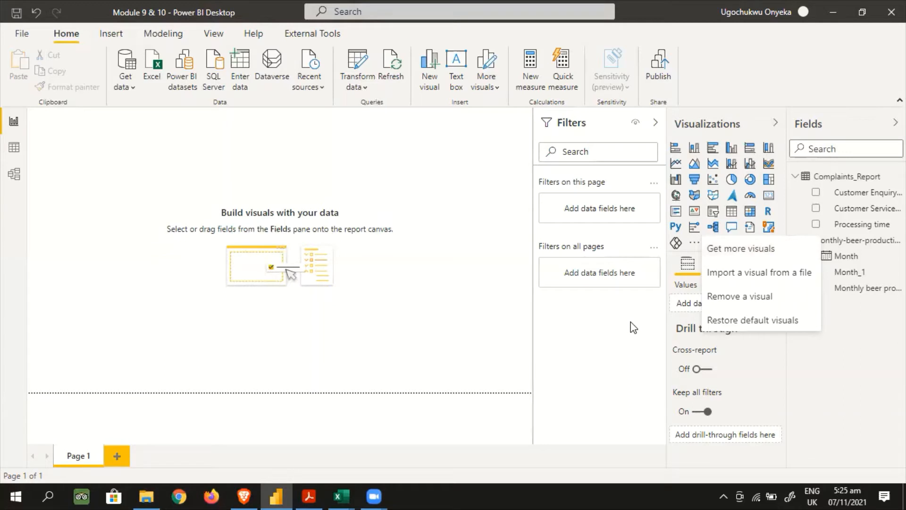
key("Escape")
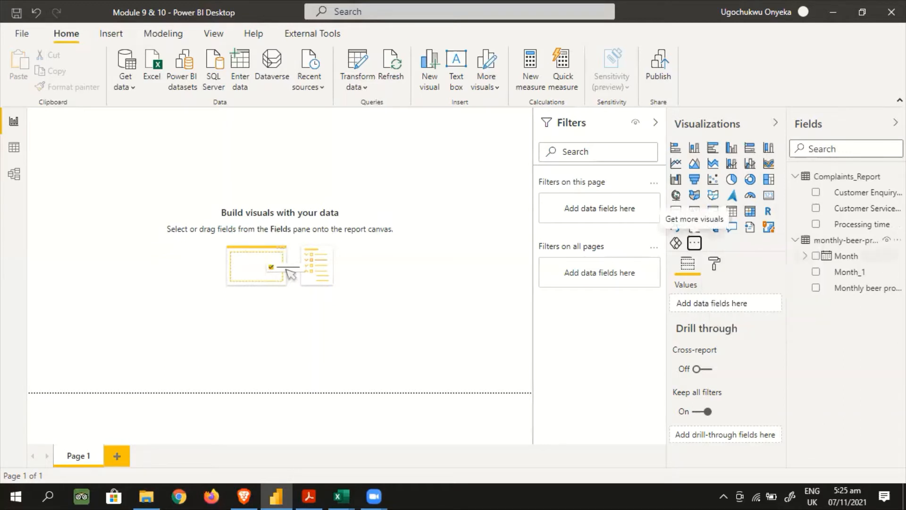
Start a new group on the Processing time field, name it Processing Bins and keep Bin as the group type
right_click(843, 226)
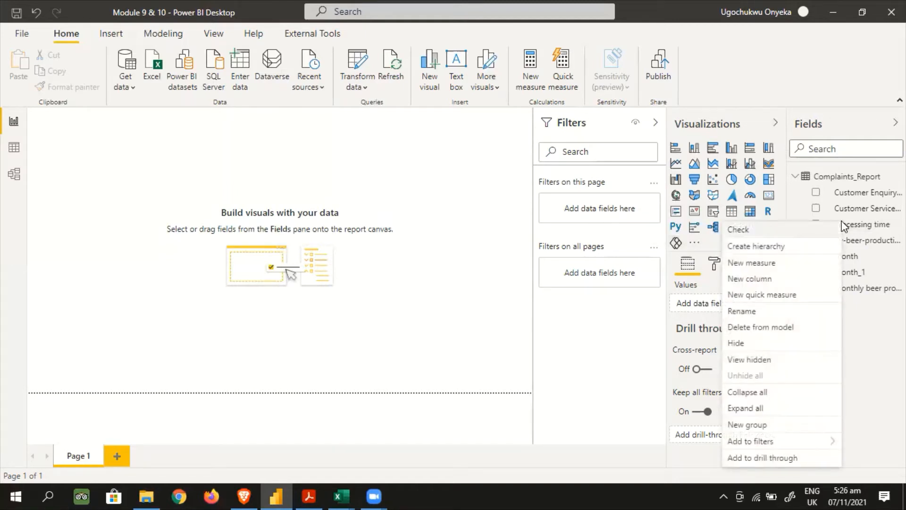
left_click(770, 425)
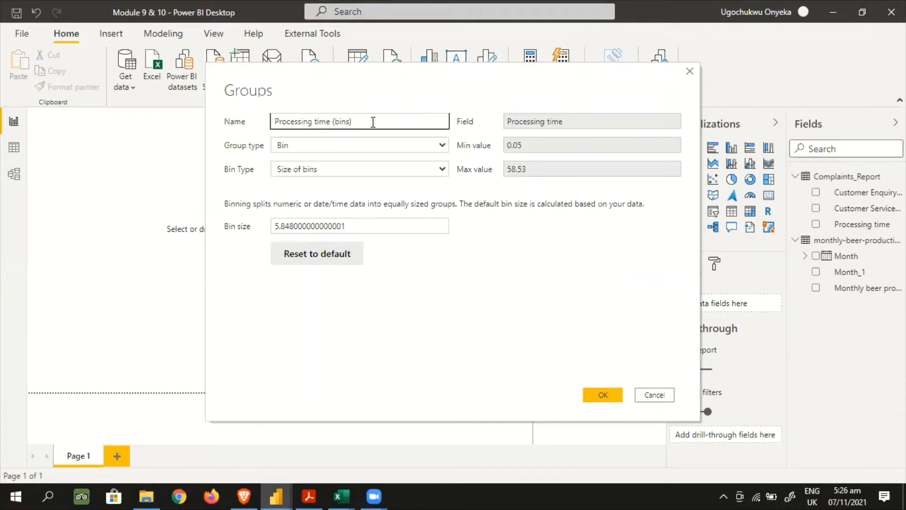
left_click_drag(373, 122, 315, 116)
type("Bins")
left_click(441, 145)
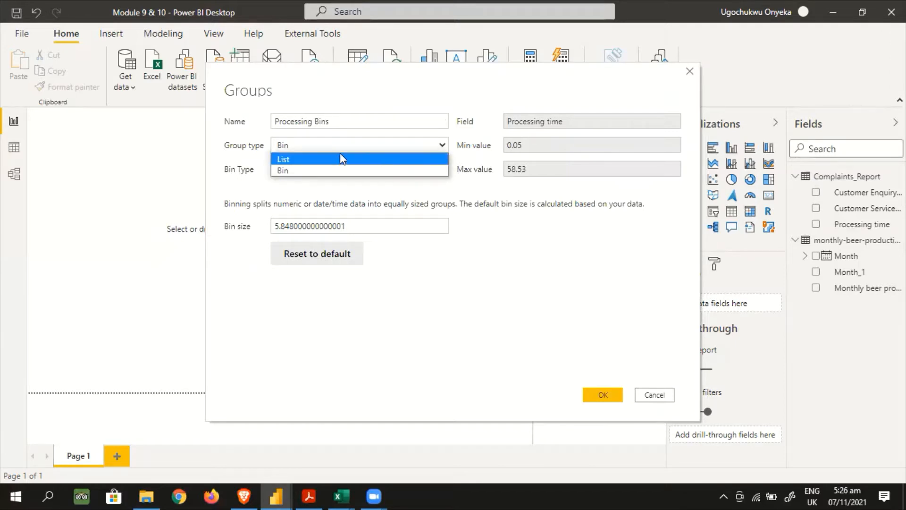
left_click(441, 146)
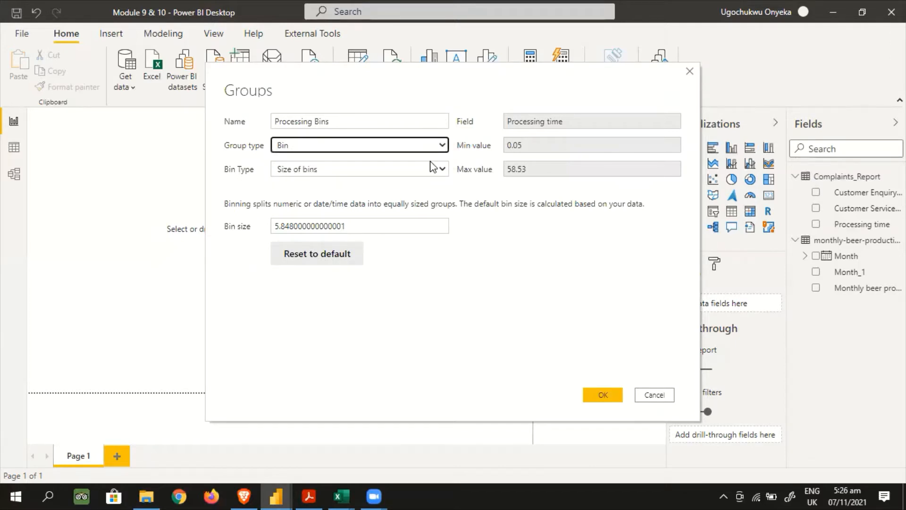
Try Number of bins as the bin type and inspect the calculated bin size
left_click(440, 171)
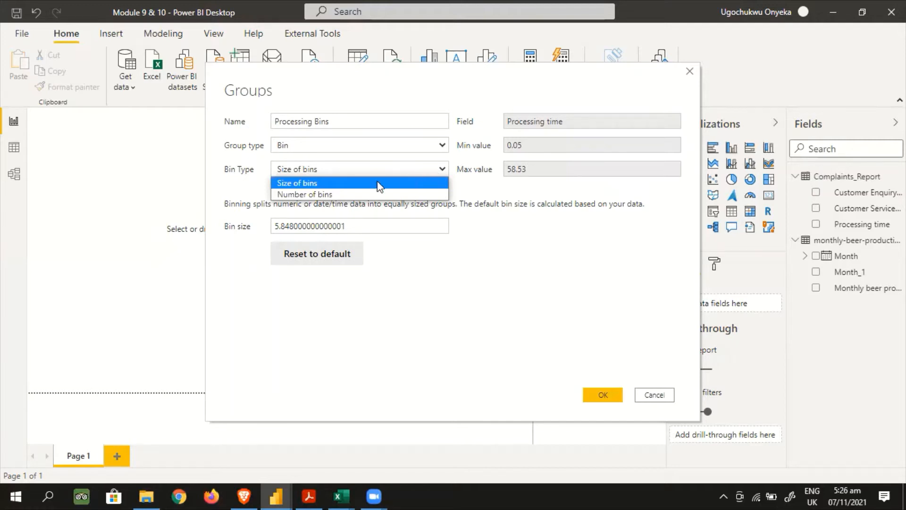
left_click(351, 193)
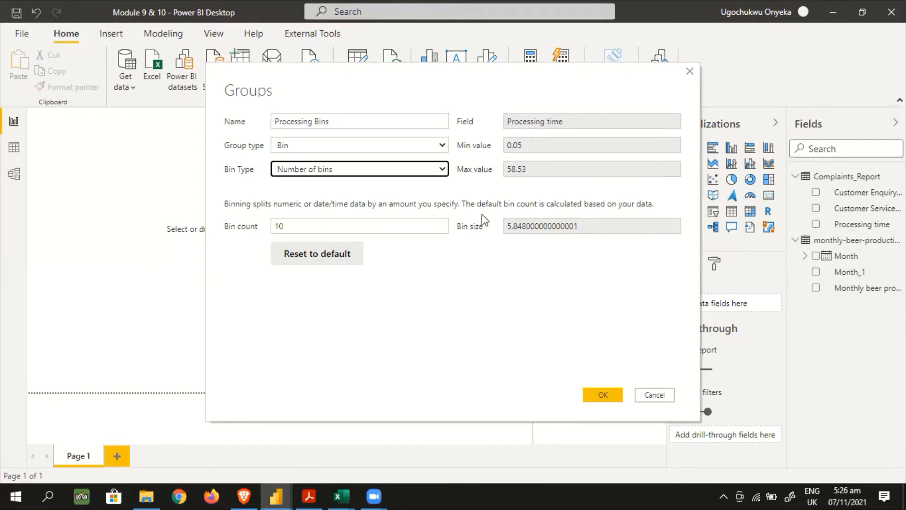
double_click(576, 225)
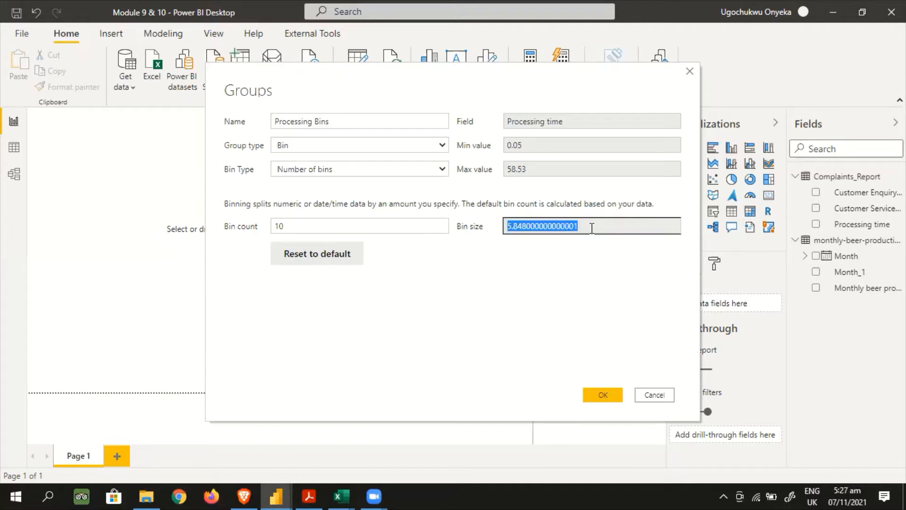
left_click(592, 225)
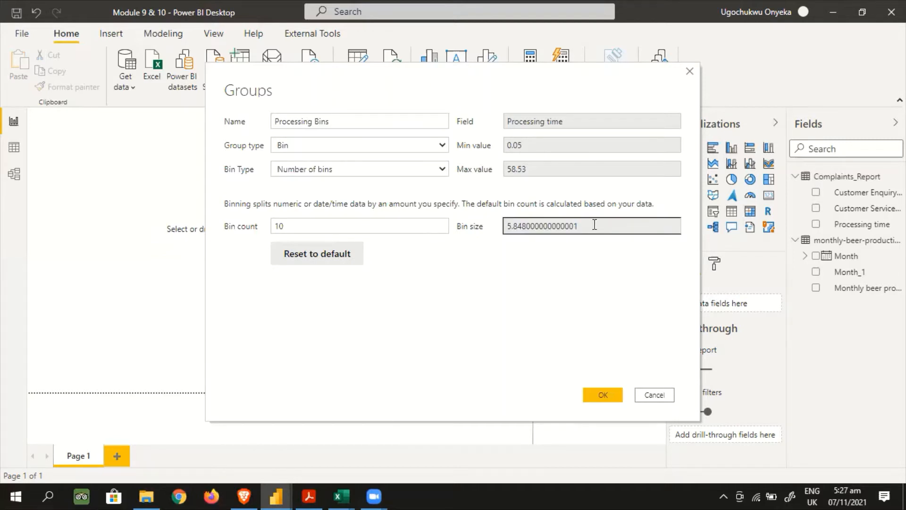
double_click(583, 224)
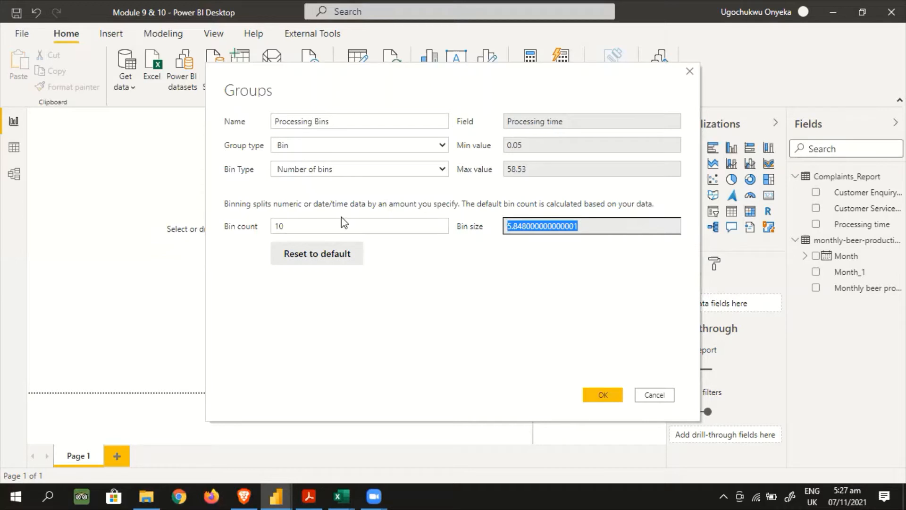
Set the bin type to Size of bins with a bin size of 5 and create the group
left_click(442, 170)
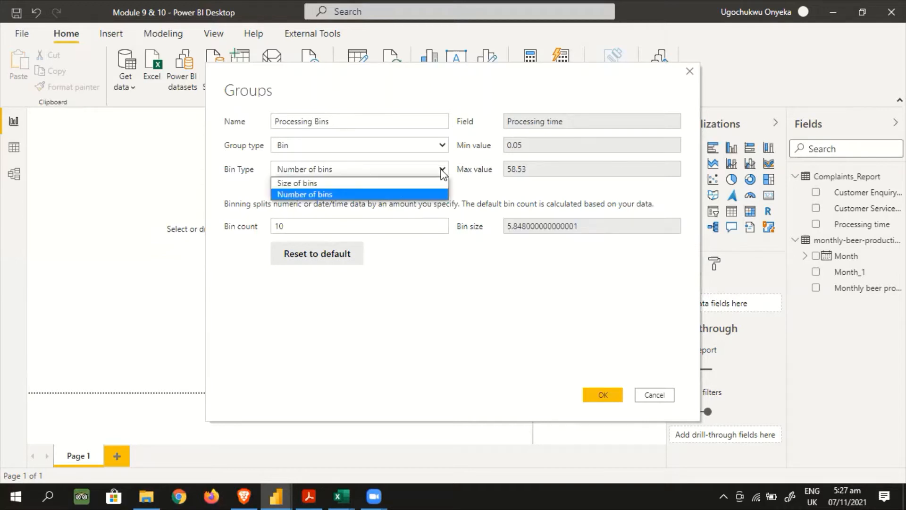
left_click(338, 184)
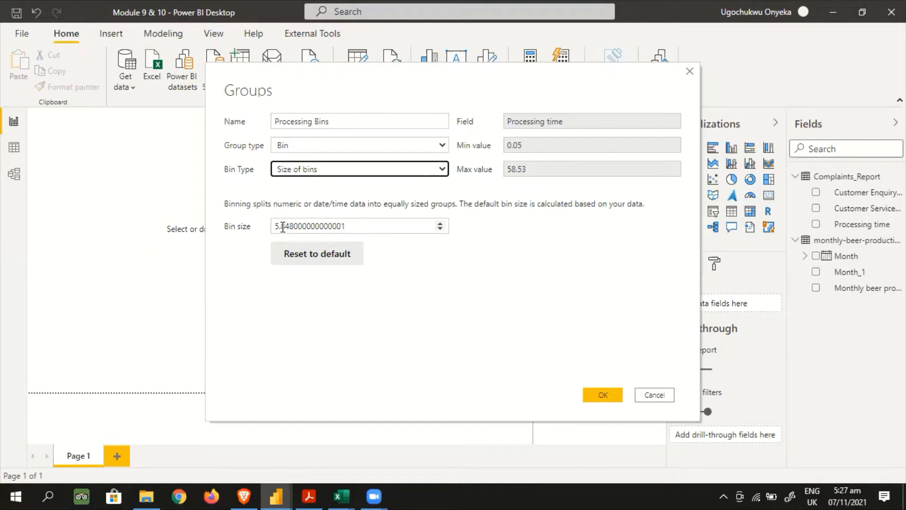
key("Tab")
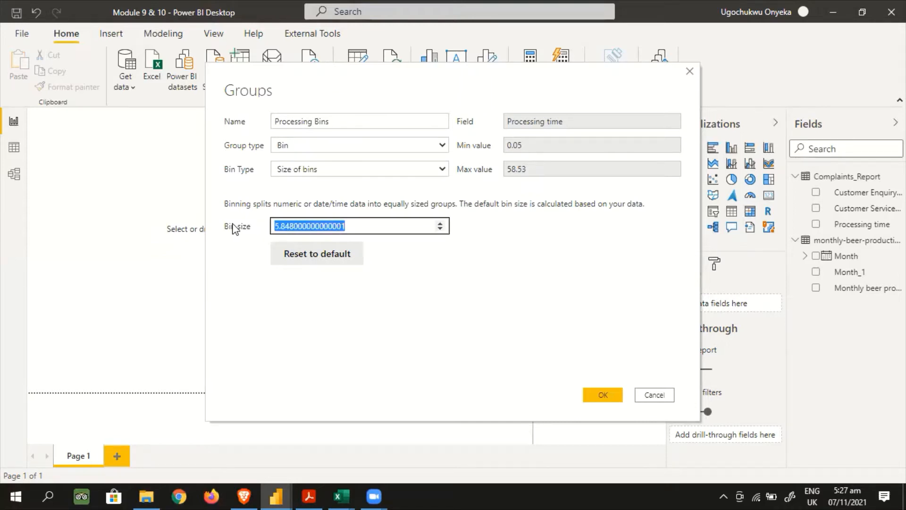
type("5")
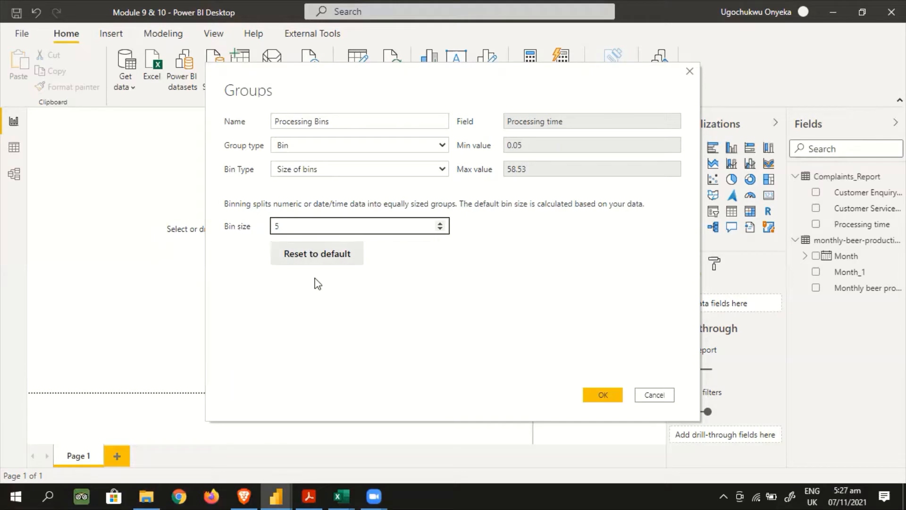
left_click(429, 250)
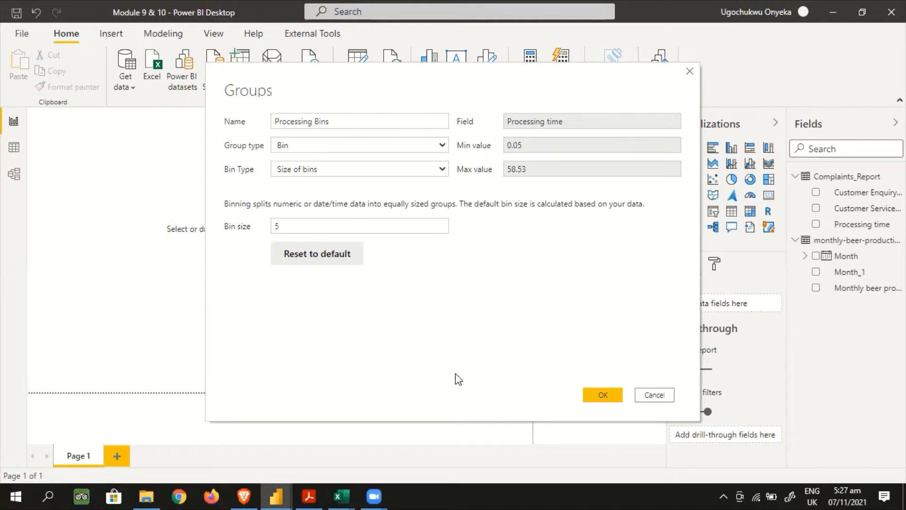
left_click(599, 398)
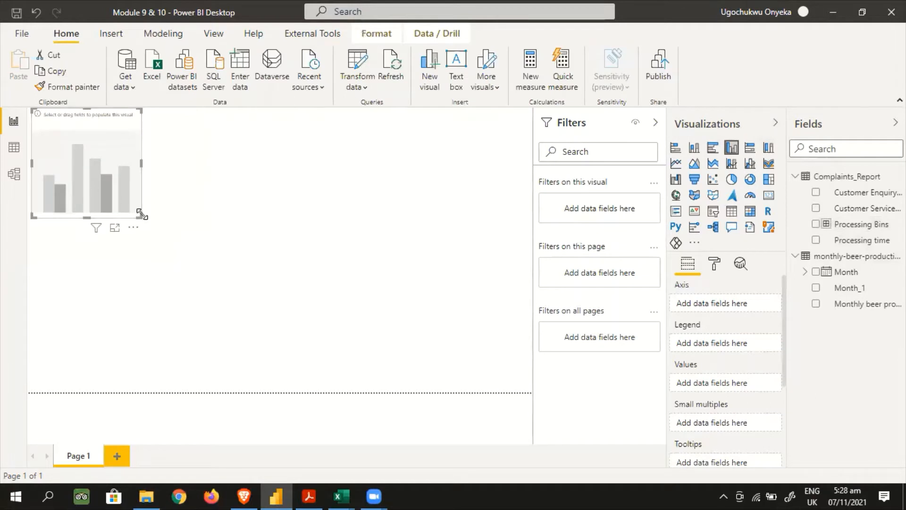
Enlarge the empty clustered column chart to nearly half the page width and almost the full page height
left_click_drag(140, 216, 257, 372)
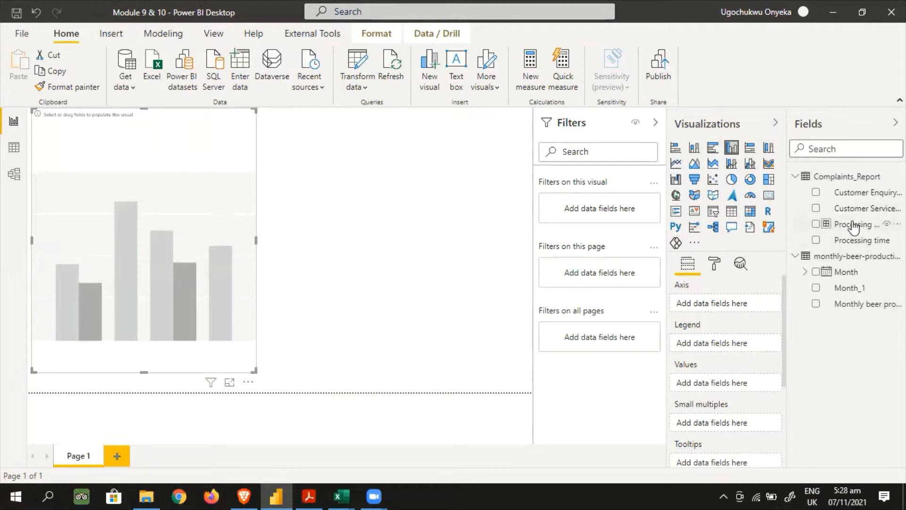
Plot the count of Processing time by Processing Bins in the column chart and widen it to most of the page width
left_click_drag(853, 226, 724, 303)
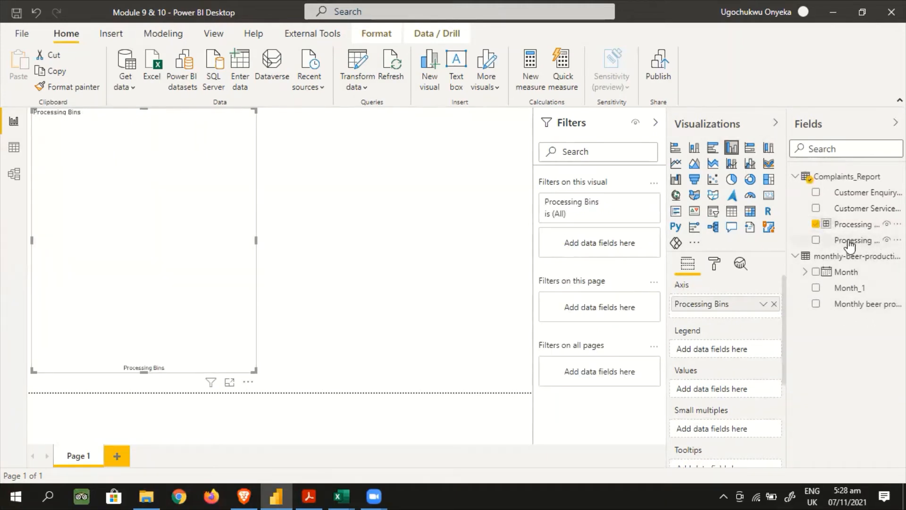
left_click_drag(849, 242, 724, 395)
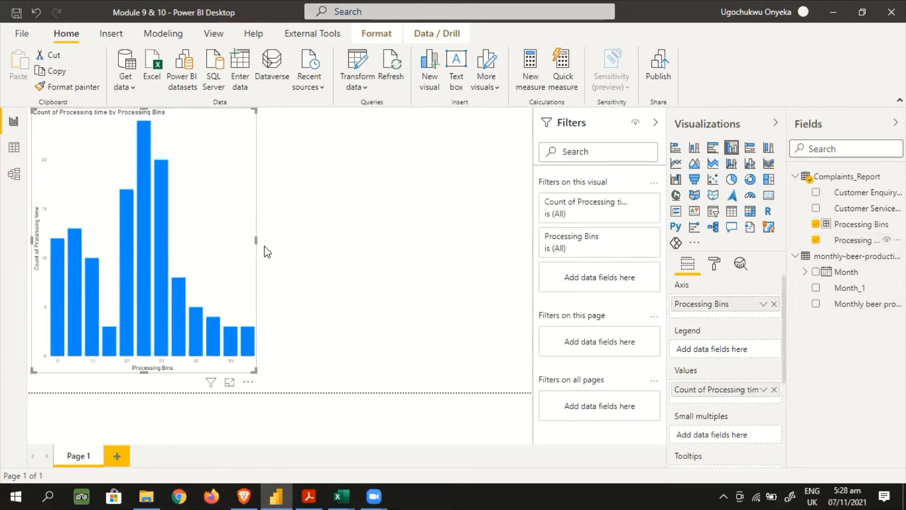
left_click_drag(256, 240, 467, 248)
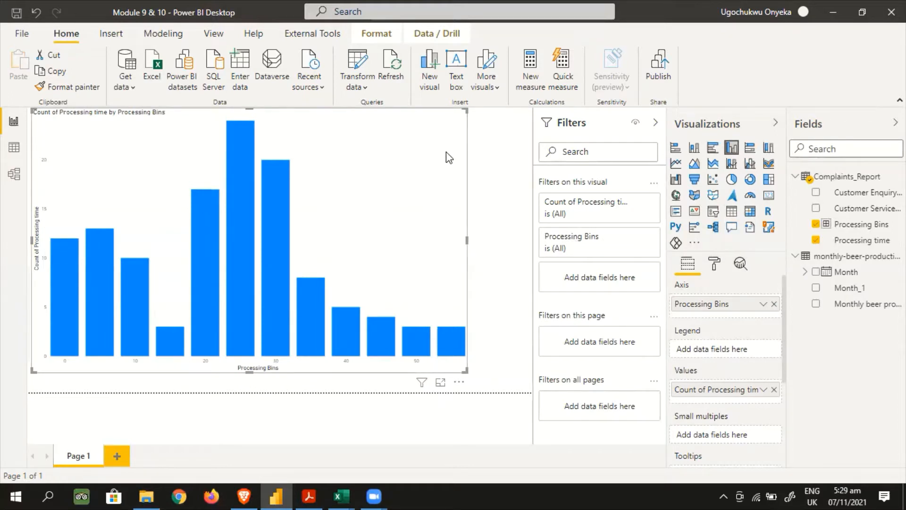
Replace the binned column chart with an empty stacked bar chart about two-fifths of the page wide and almost the full page height
key("Delete")
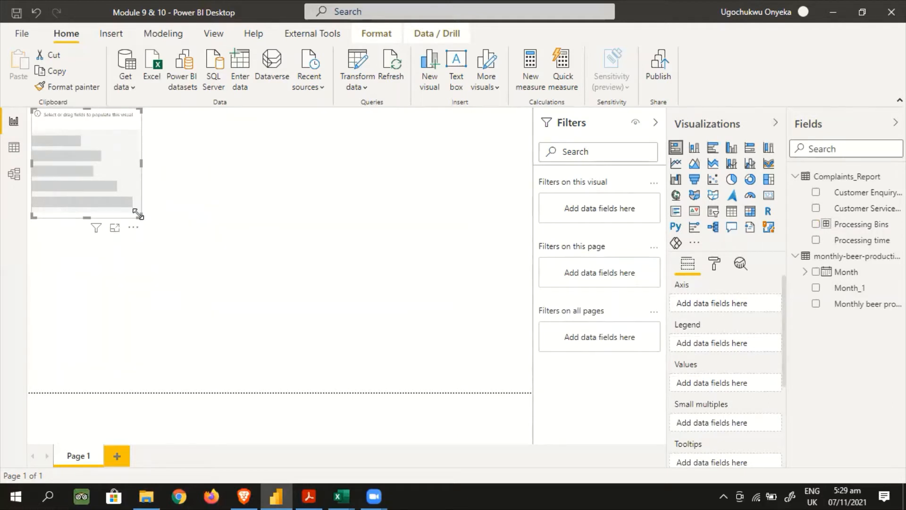
left_click_drag(139, 216, 215, 359)
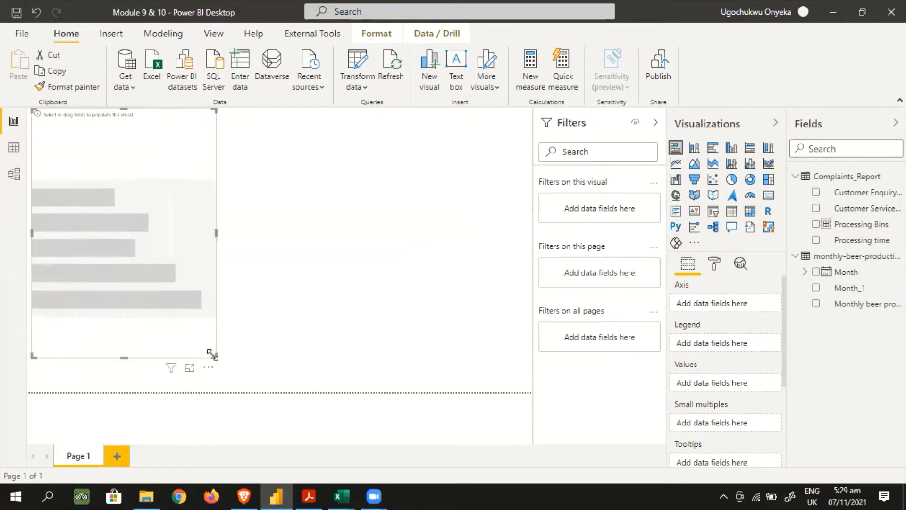
left_click_drag(216, 235, 243, 235)
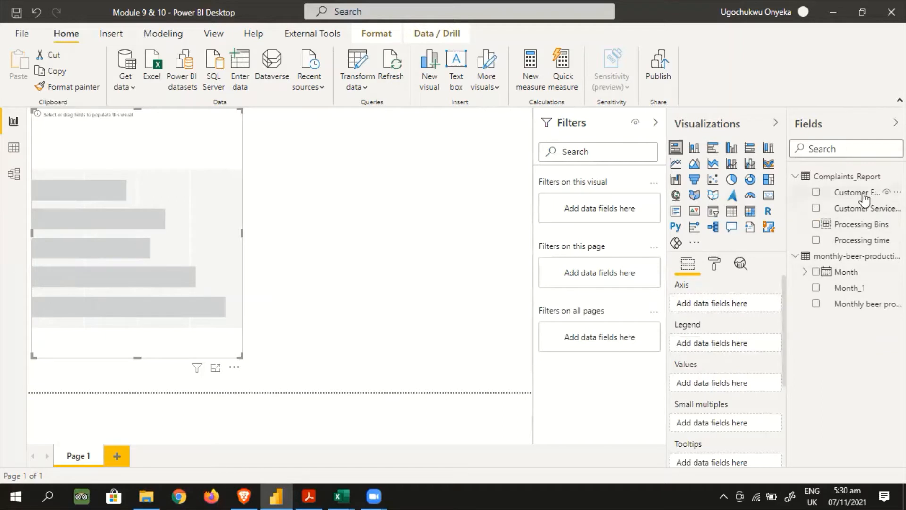
Plot the count of Processing time by Customer Enquiry/Complaint in the bar chart and widen it to about three-quarters of the page
left_click_drag(864, 196, 743, 307)
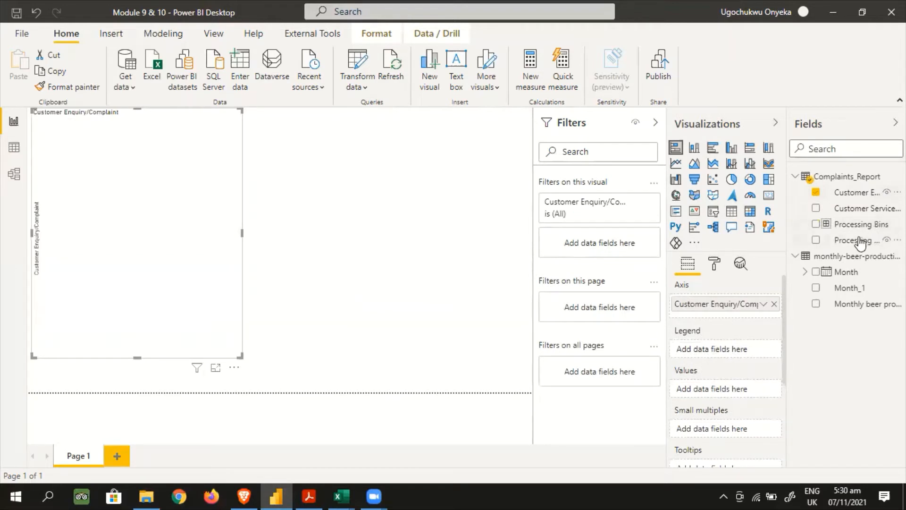
left_click_drag(860, 242, 735, 388)
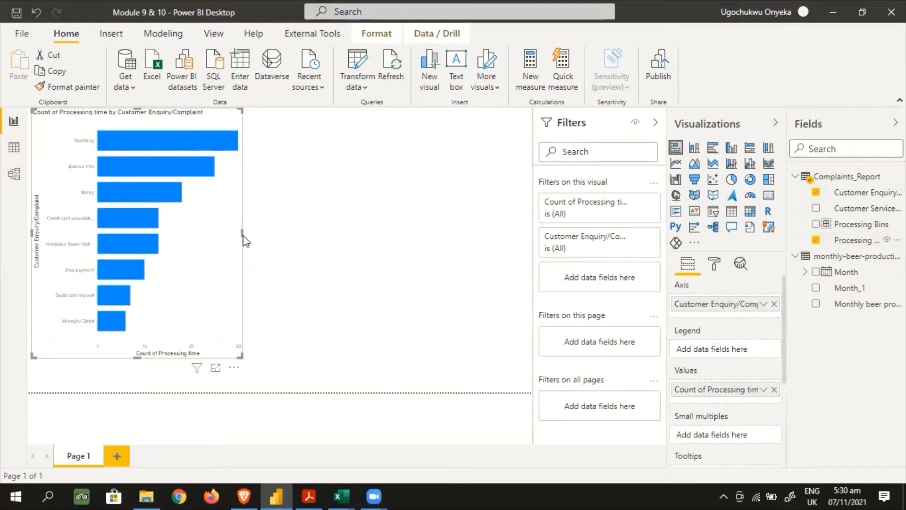
left_click_drag(242, 232, 410, 237)
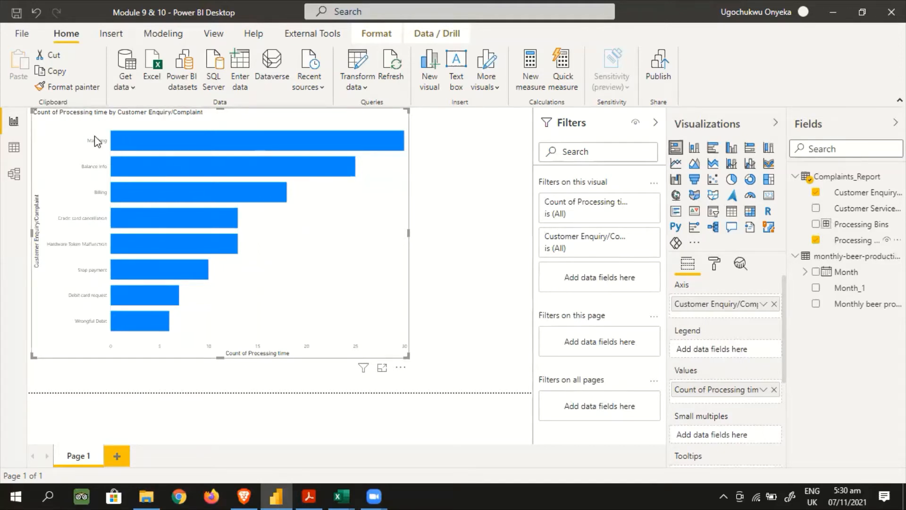
Set the aggregation of the bar chart's Processing time values to Sum
mouse_move(381, 147)
mouse_move(349, 180)
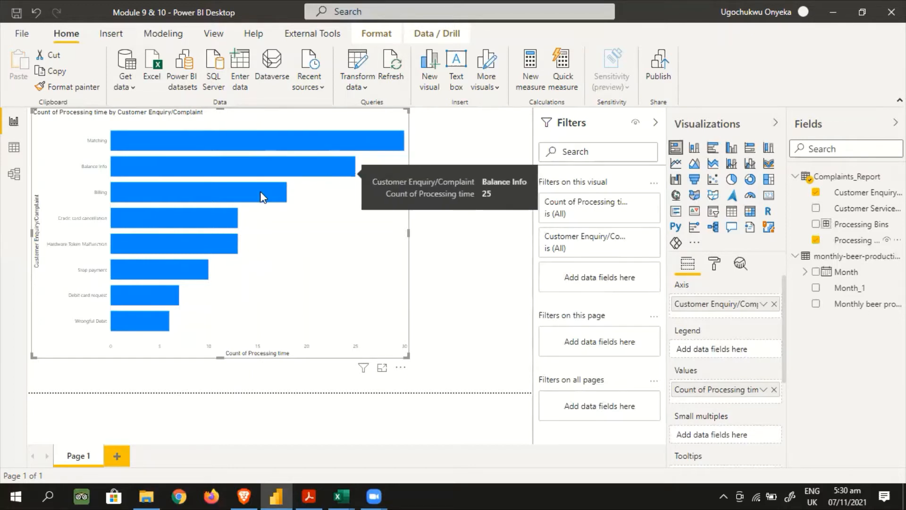
mouse_move(246, 197)
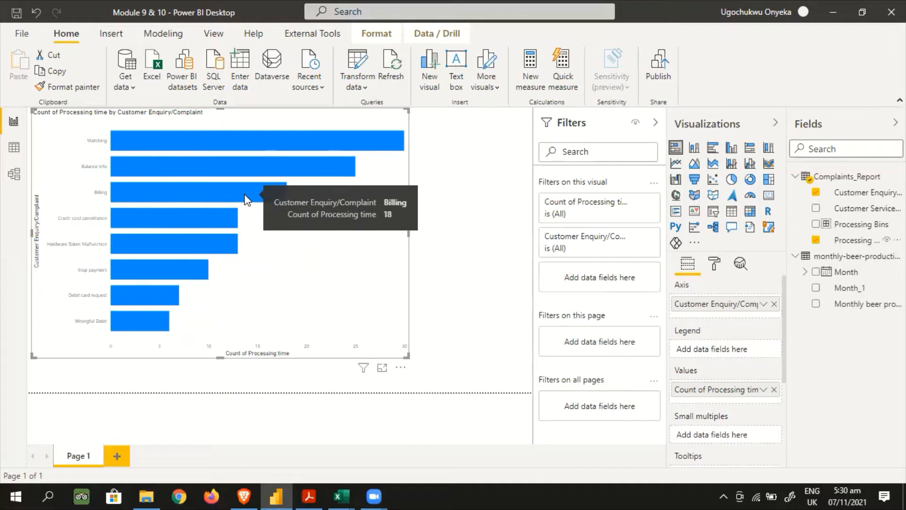
mouse_move(212, 218)
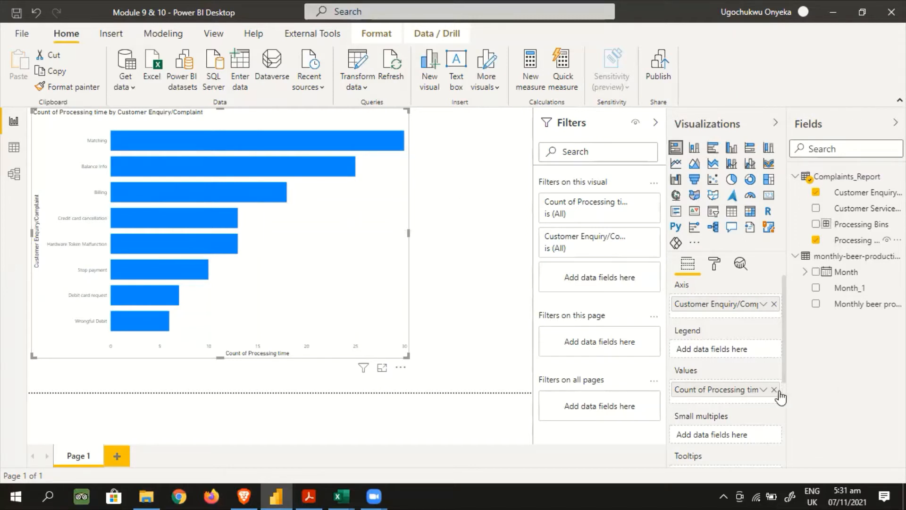
left_click(763, 390)
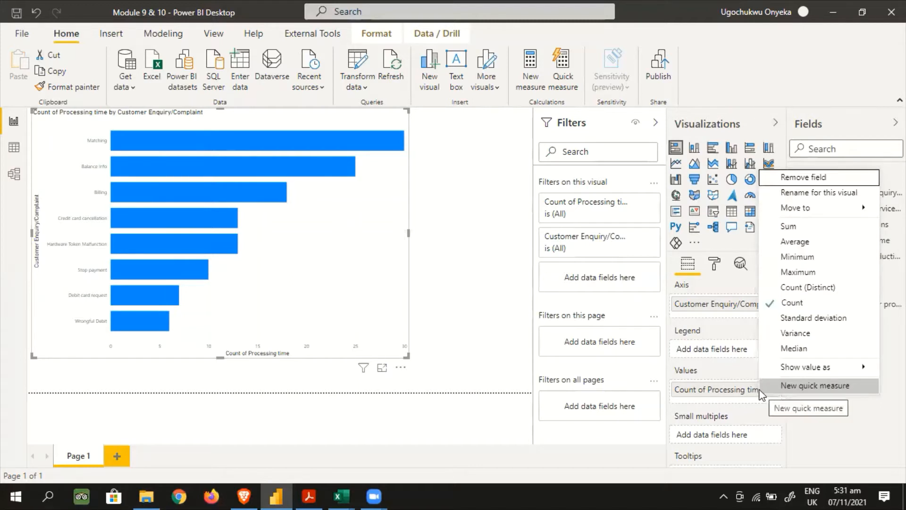
left_click(795, 228)
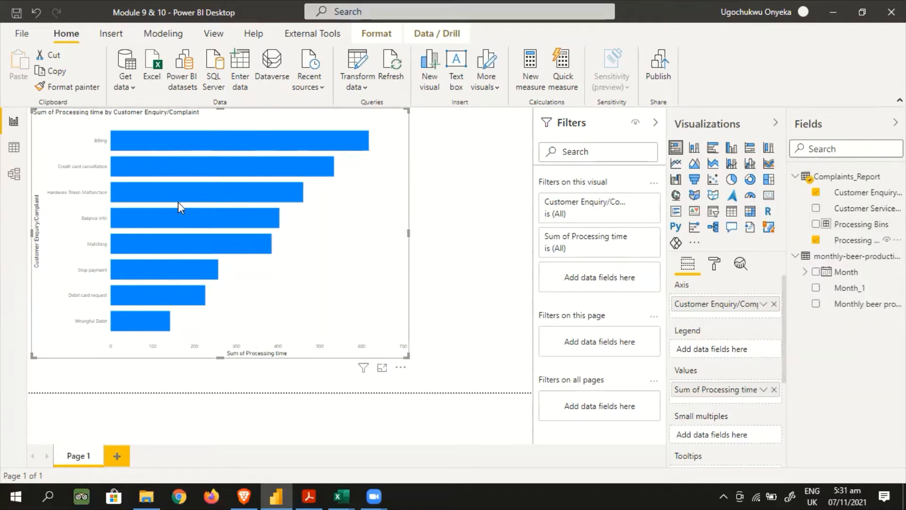
mouse_move(178, 204)
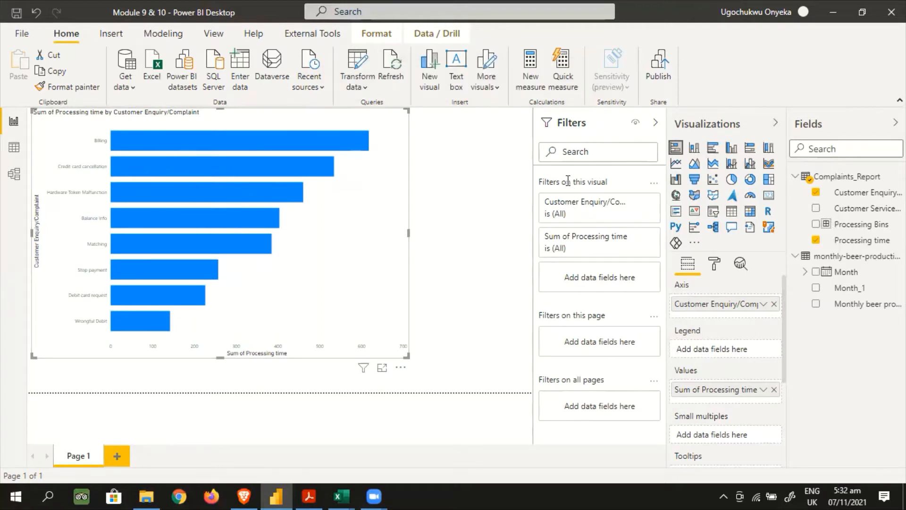
Examine the filter conditions offered for Sum of Processing time on this visual
mouse_move(586, 207)
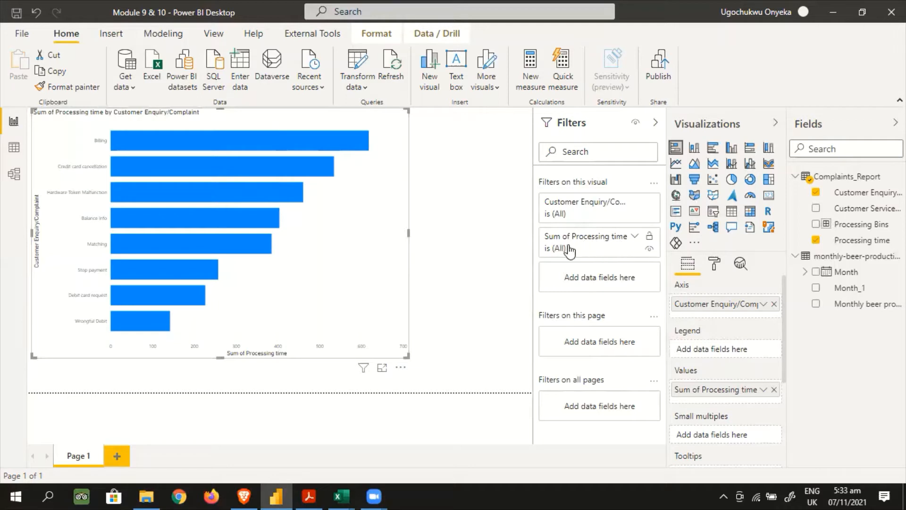
left_click(634, 237)
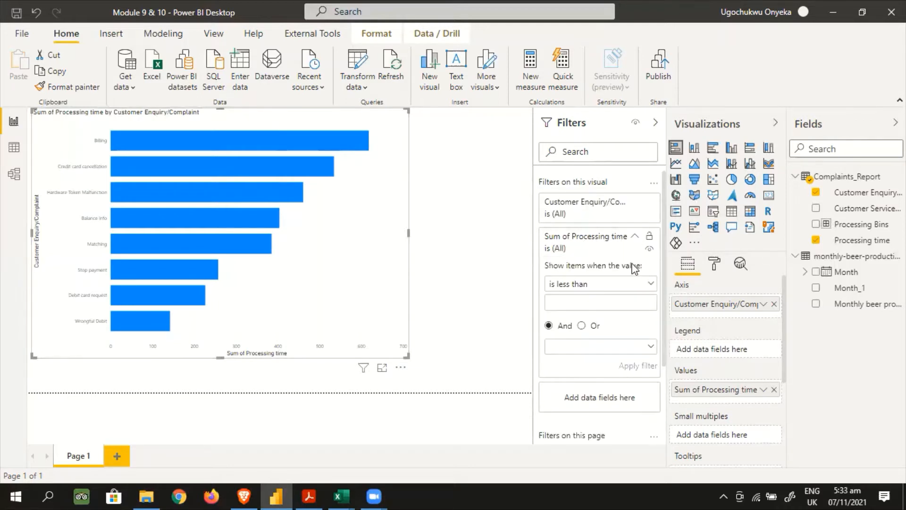
scroll(632, 267, "down", 3)
scroll(634, 269, "up", 3)
left_click(635, 236)
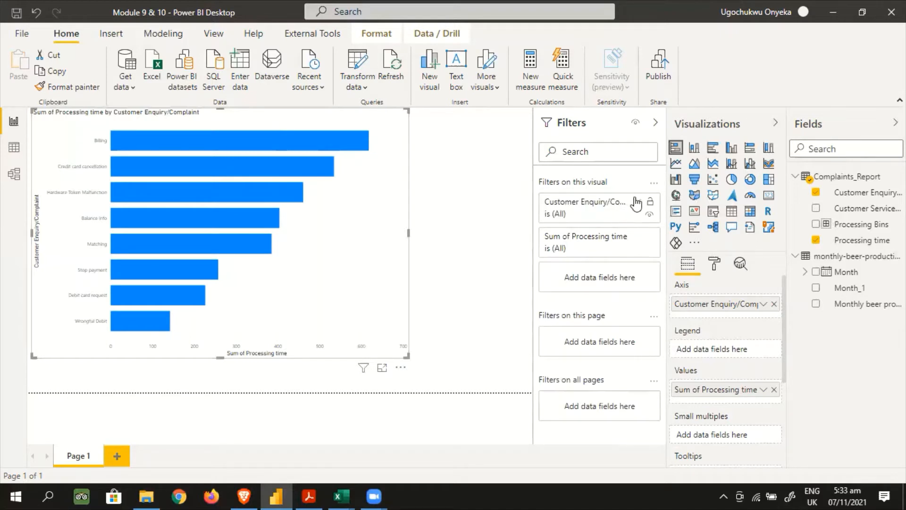
Filter Customer Enquiry/Complaint on this visual with Top N to the top 5 by Sum of Processing time
left_click(636, 202)
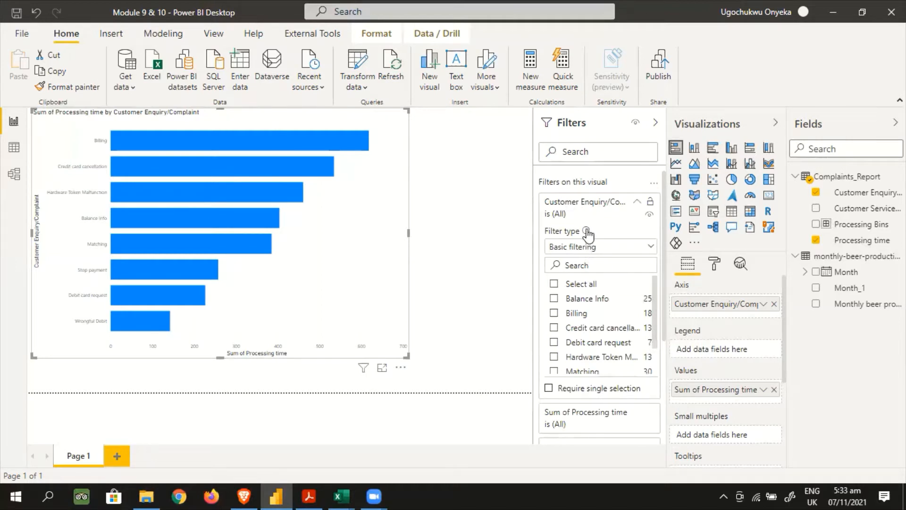
left_click(654, 249)
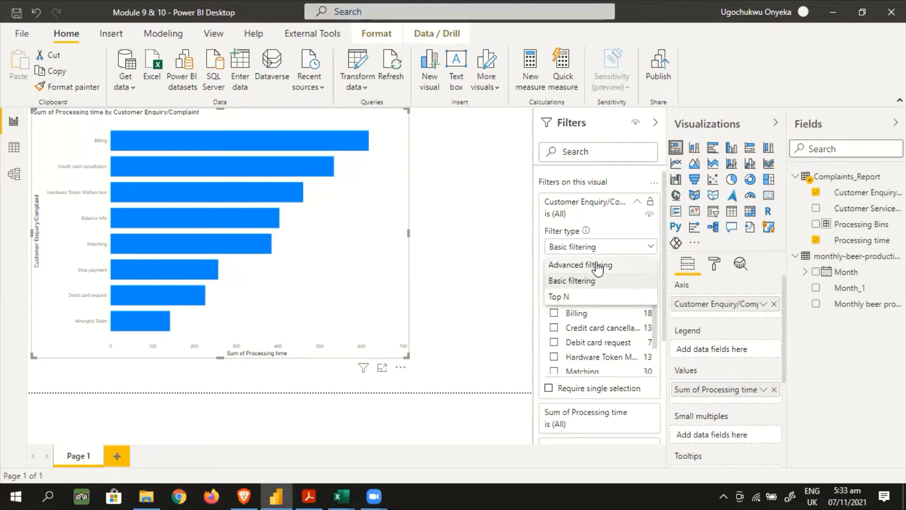
left_click(588, 299)
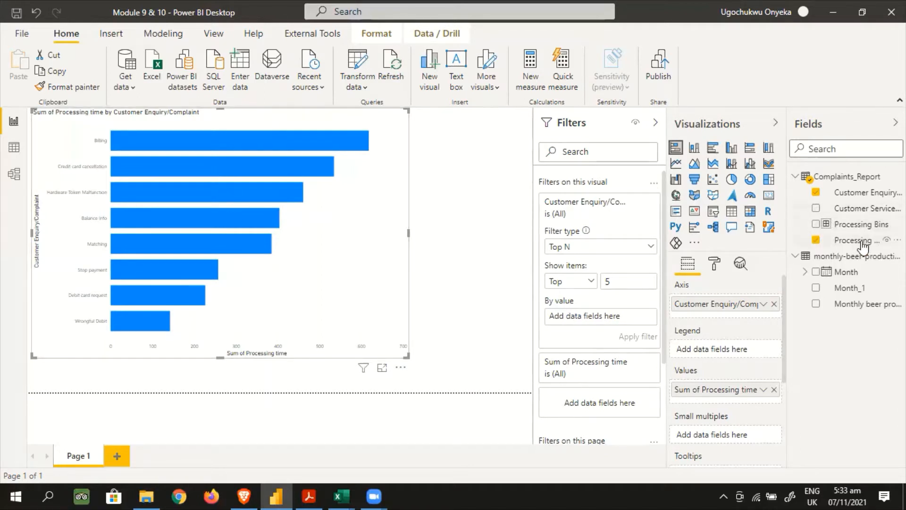
left_click_drag(863, 244, 615, 323)
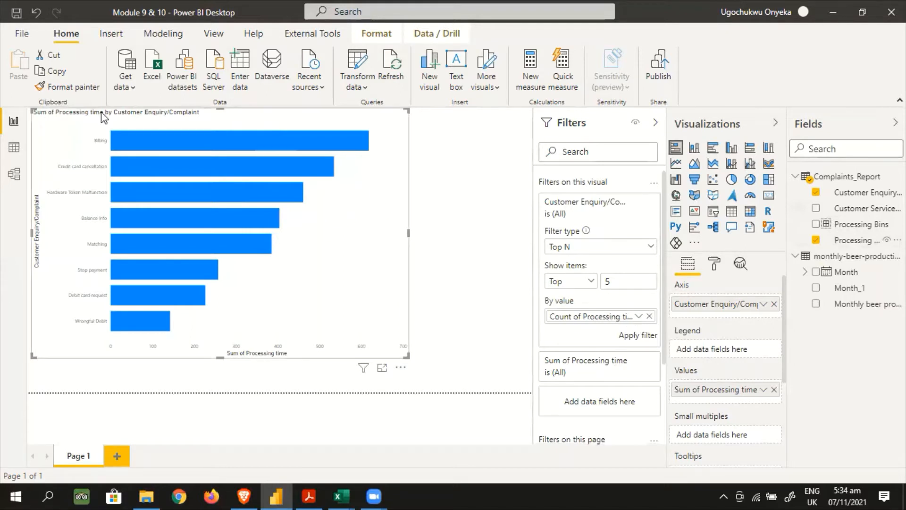
left_click(639, 317)
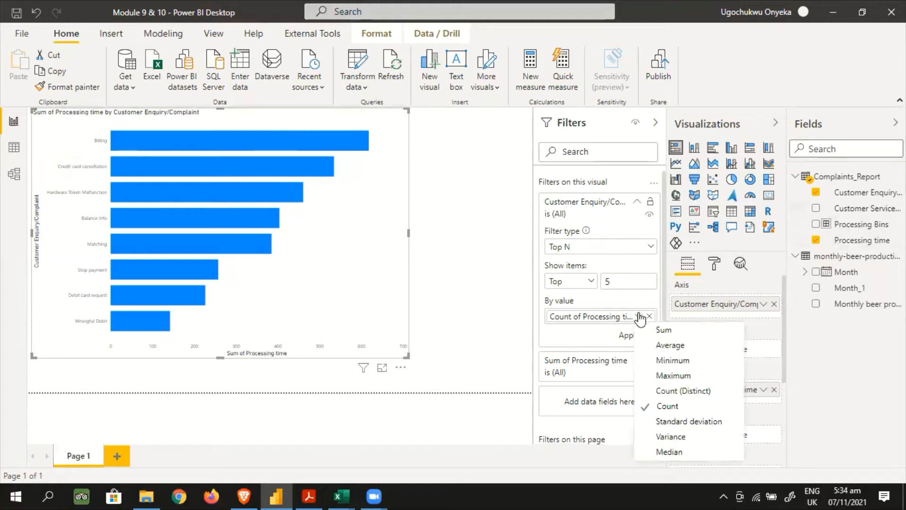
left_click(661, 329)
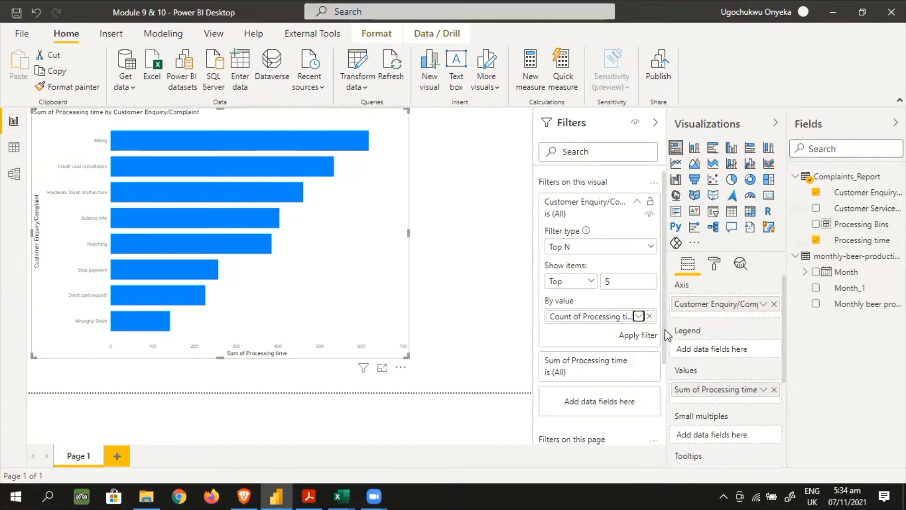
left_click(632, 336)
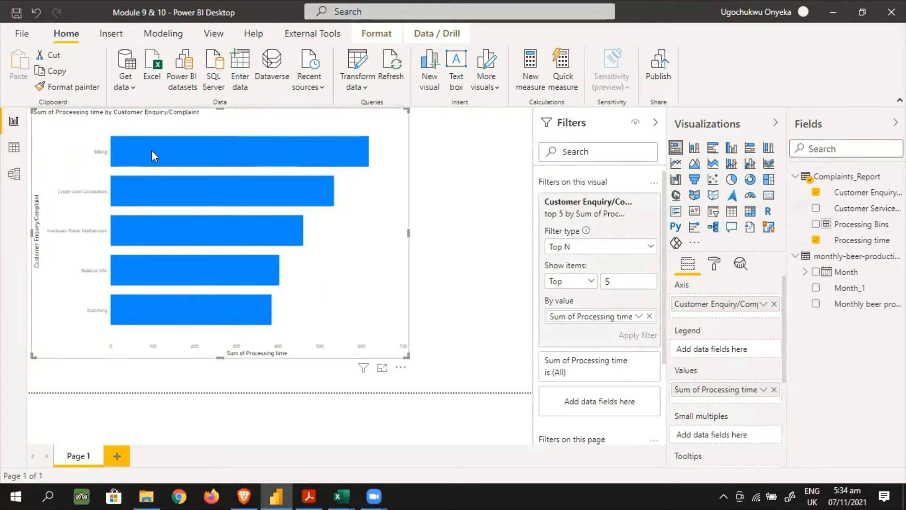
mouse_move(151, 151)
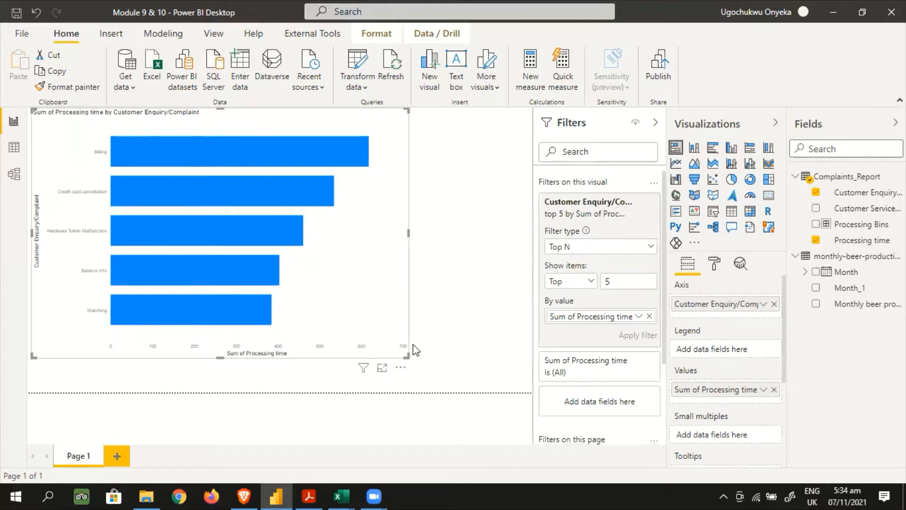
Shrink the bar chart to about half the page width and try removing the by-value field from its Top N filter
left_click_drag(409, 357, 279, 323)
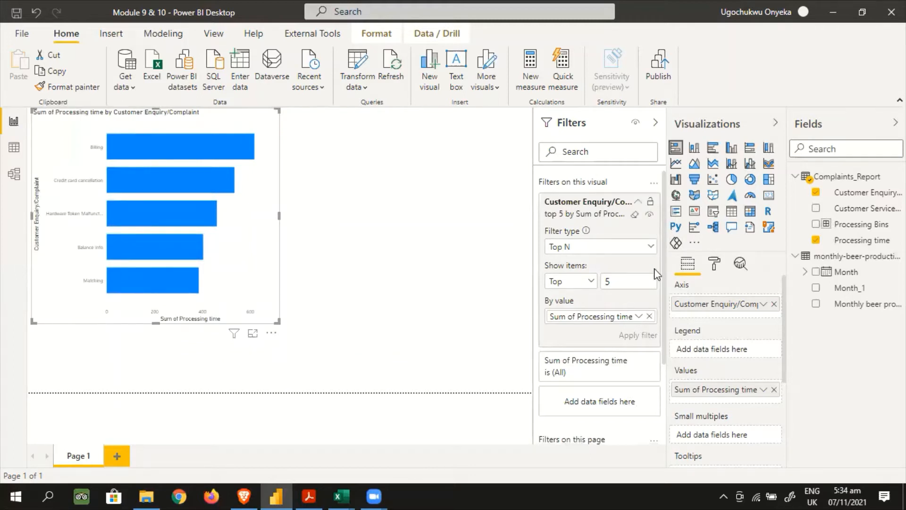
left_click(649, 316)
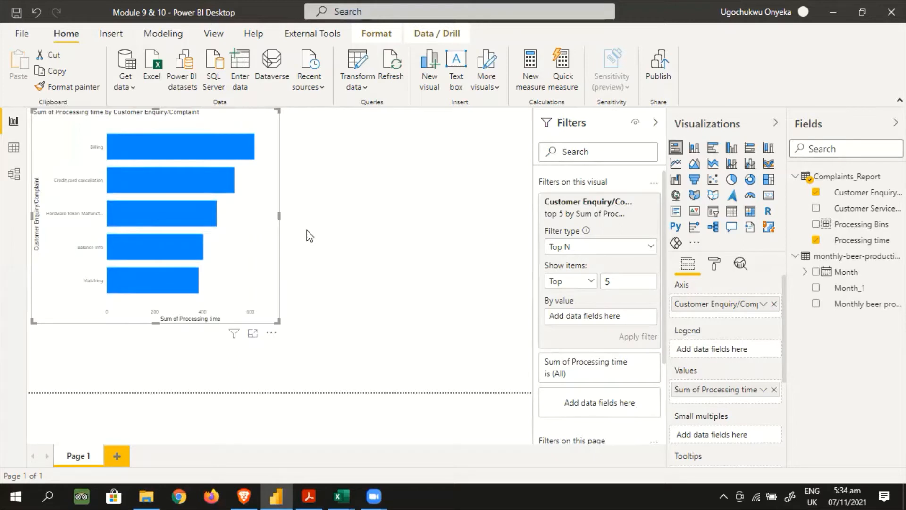
left_click(282, 231)
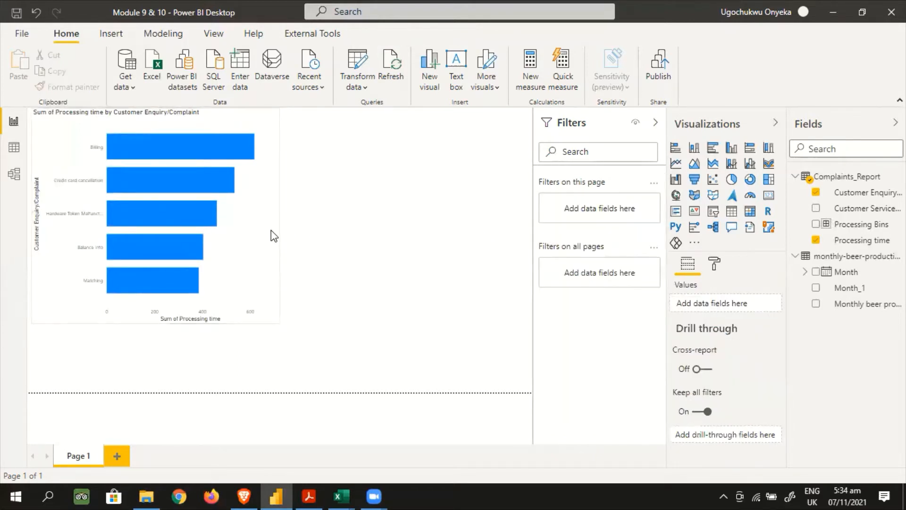
left_click(273, 239)
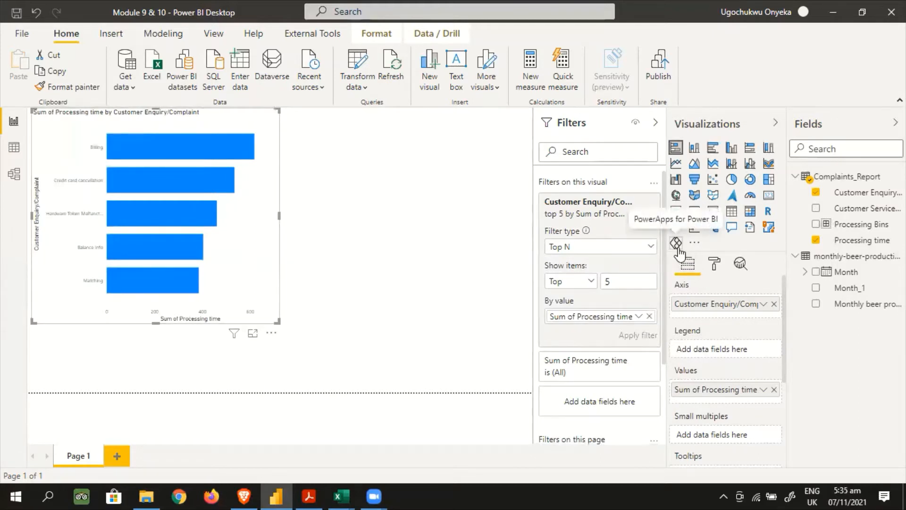
Set the Customer Enquiry/Complaint filter to Basic filtering with all values selected, and shift the bar chart slightly lower on the page
left_click(652, 248)
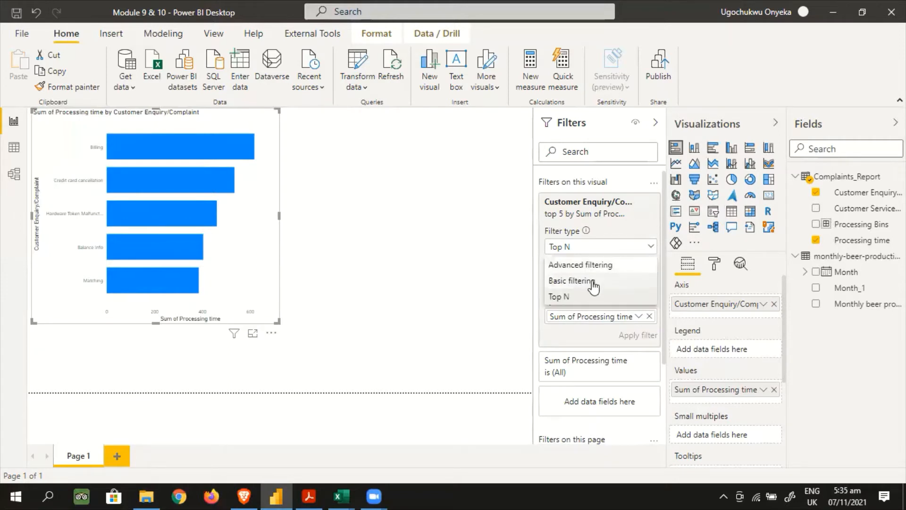
left_click(589, 280)
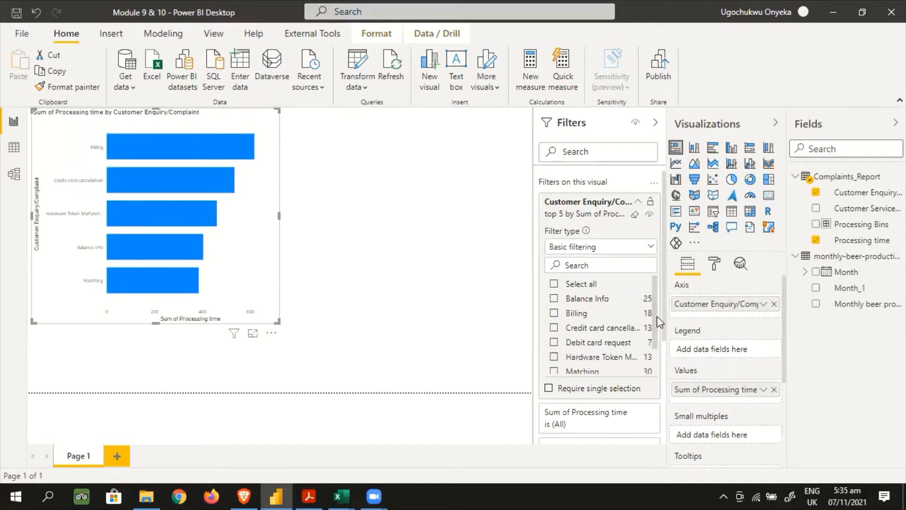
left_click(554, 284)
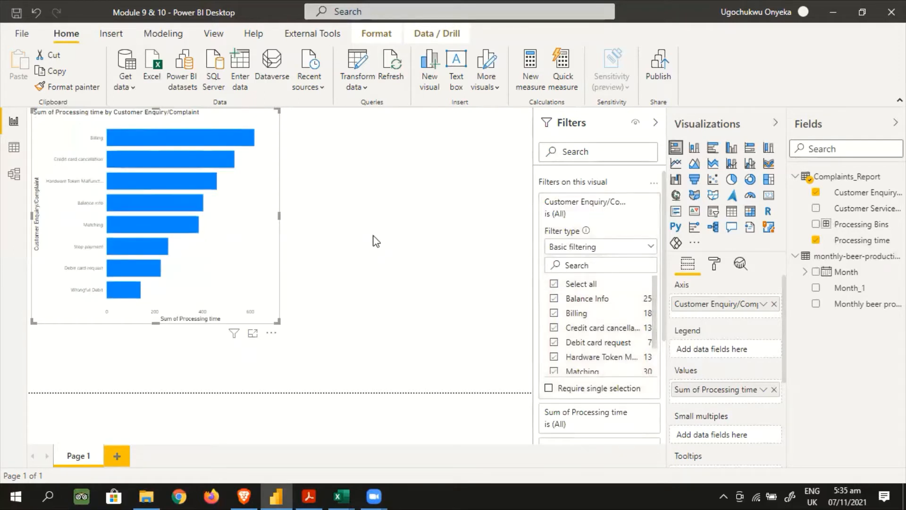
left_click(375, 242)
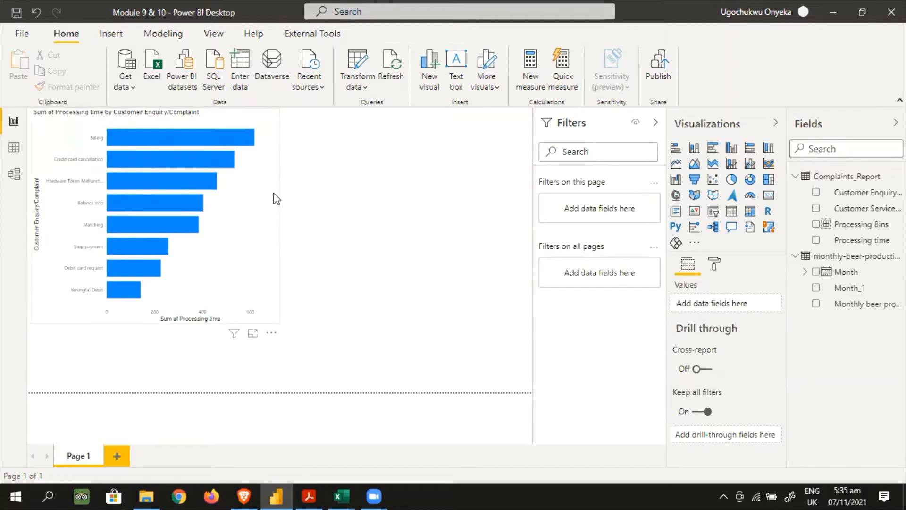
left_click_drag(264, 155, 264, 182)
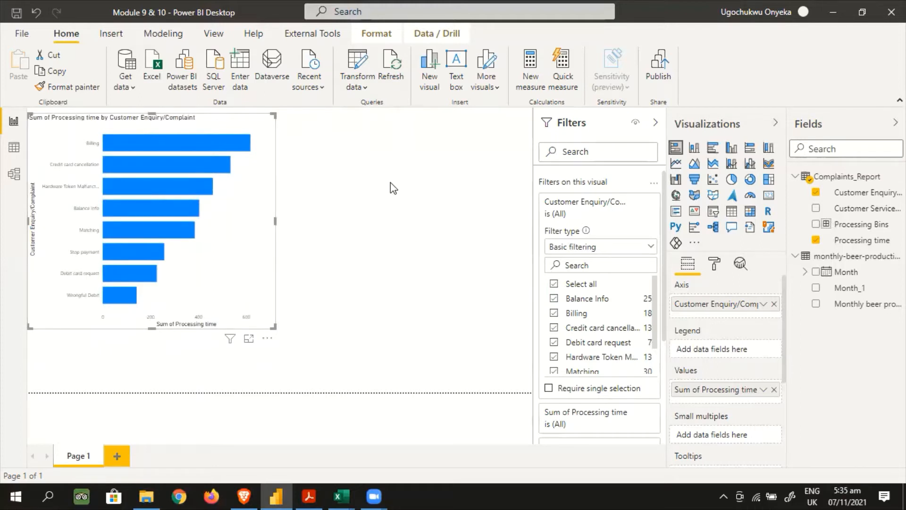
Add a slicer beside the bar chart, enlarge it to about twice its height, and populate it with the customer service officer field
left_click(227, 275)
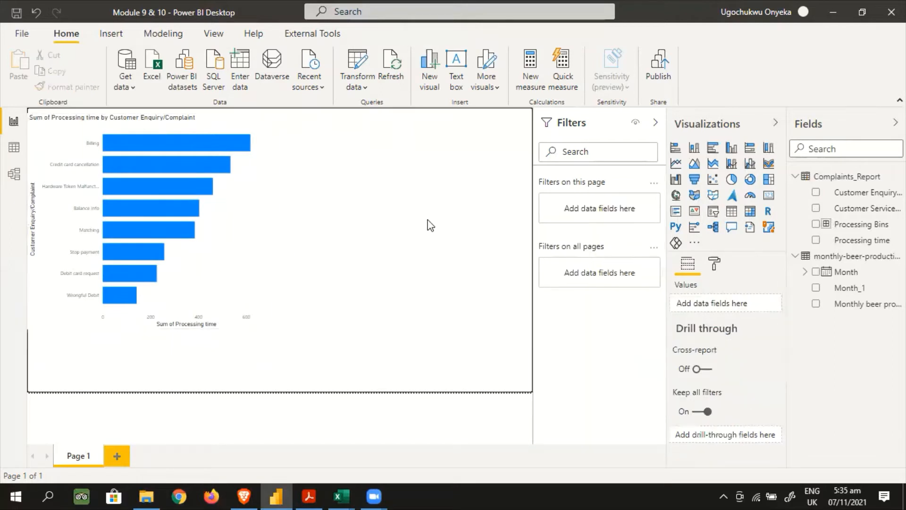
left_click(714, 217)
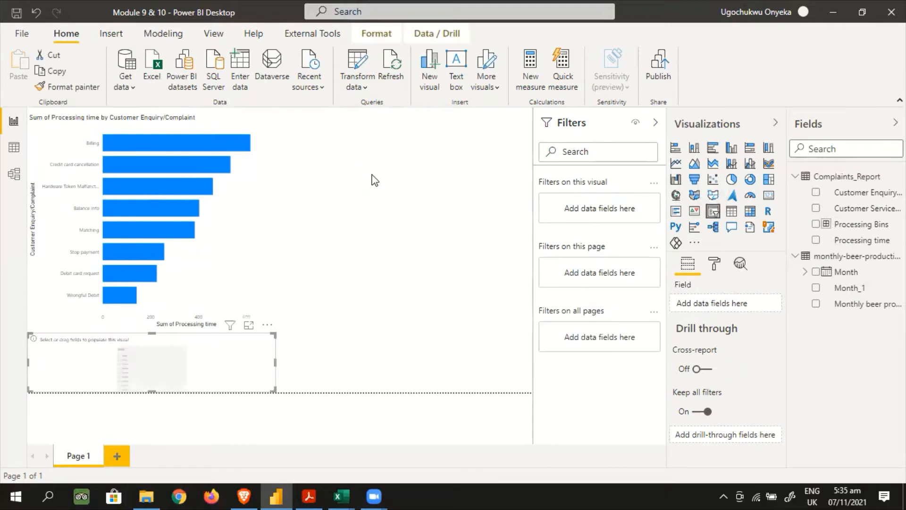
left_click_drag(222, 362, 488, 139)
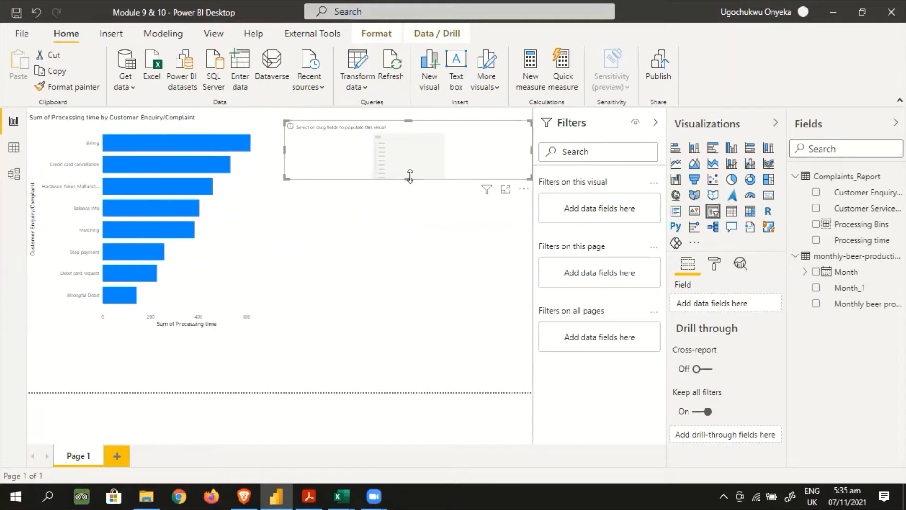
left_click_drag(411, 179, 413, 237)
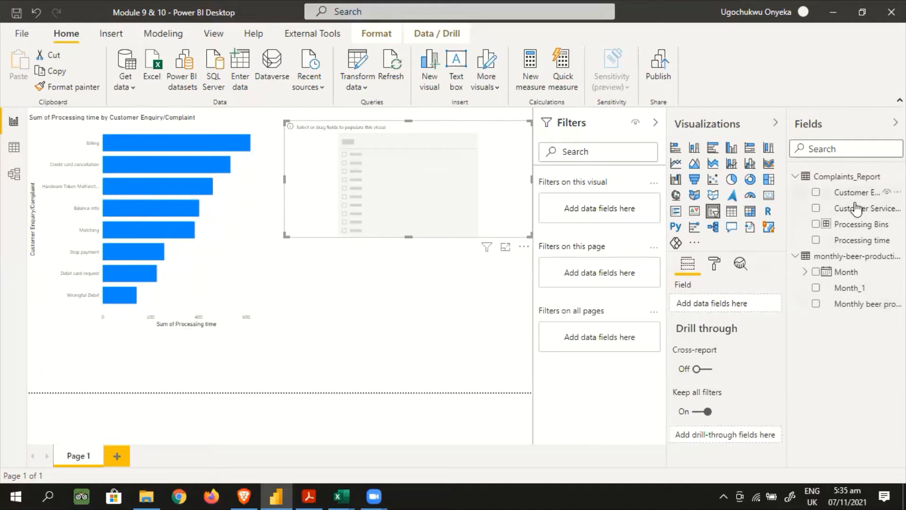
left_click_drag(856, 209, 741, 306)
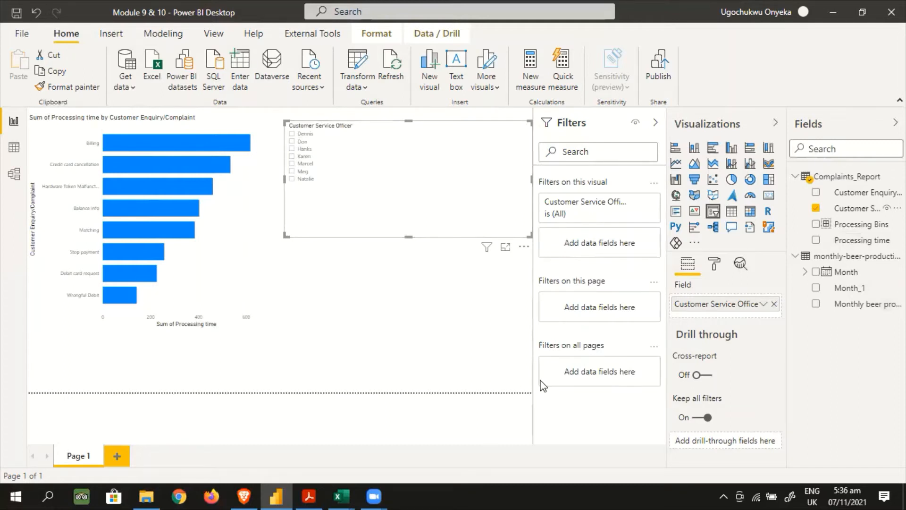
Try the slicer in dropdown layout and return it to a list
left_click(528, 126)
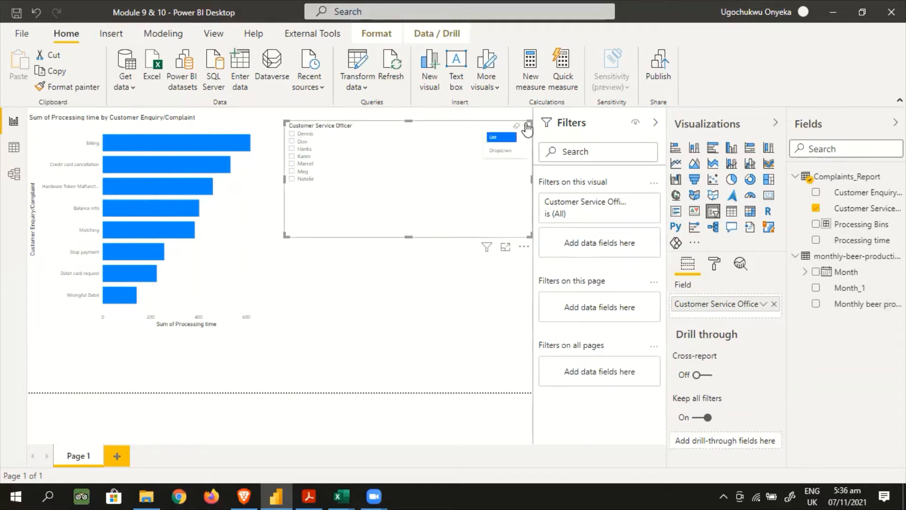
left_click(498, 151)
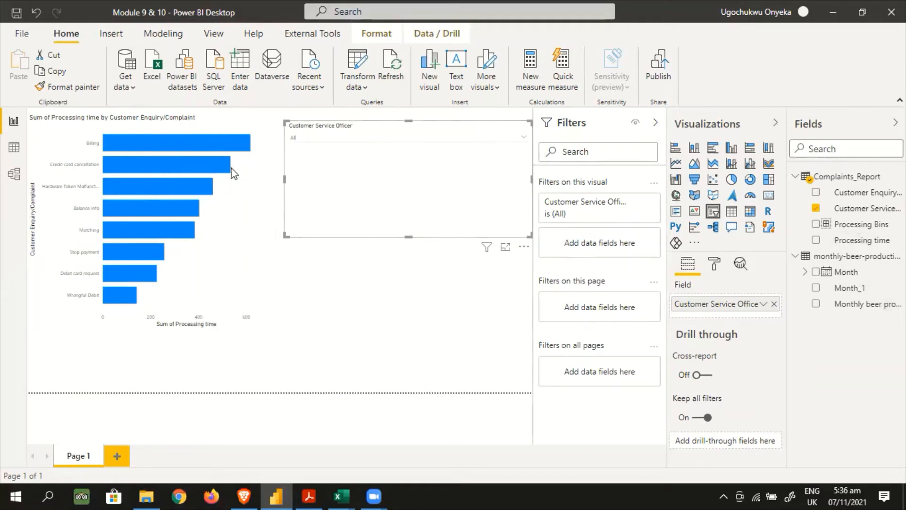
left_click(524, 134)
left_click(523, 134)
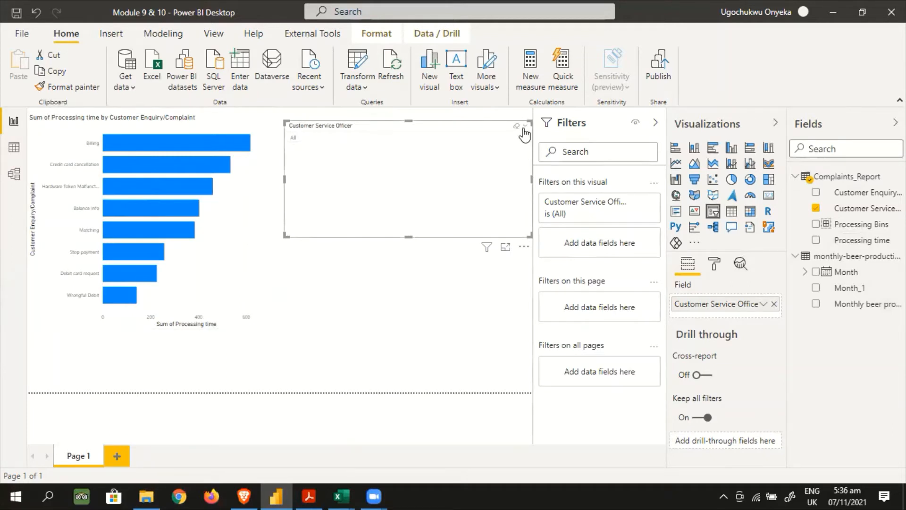
left_click(524, 125)
left_click(499, 139)
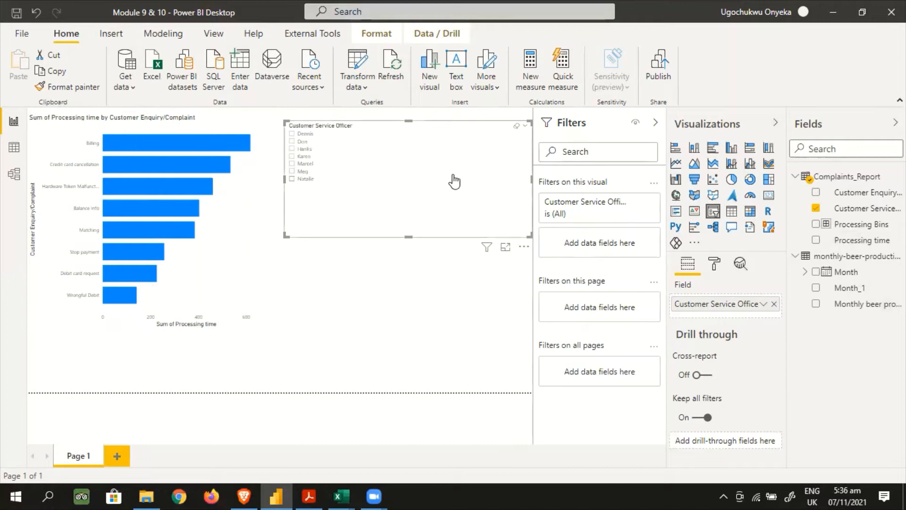
Set the slicer's header text size to 15 pt and its items' text size to 12 pt
left_click(714, 263)
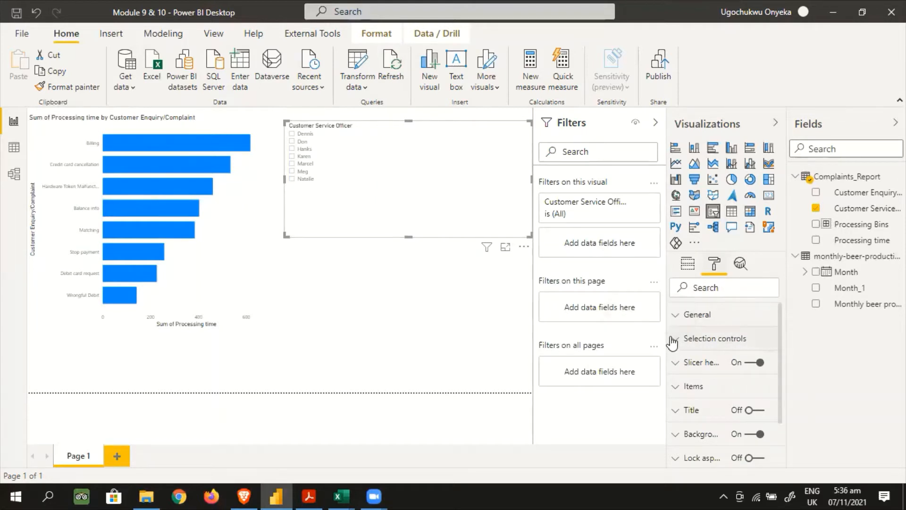
left_click(703, 287)
type("size")
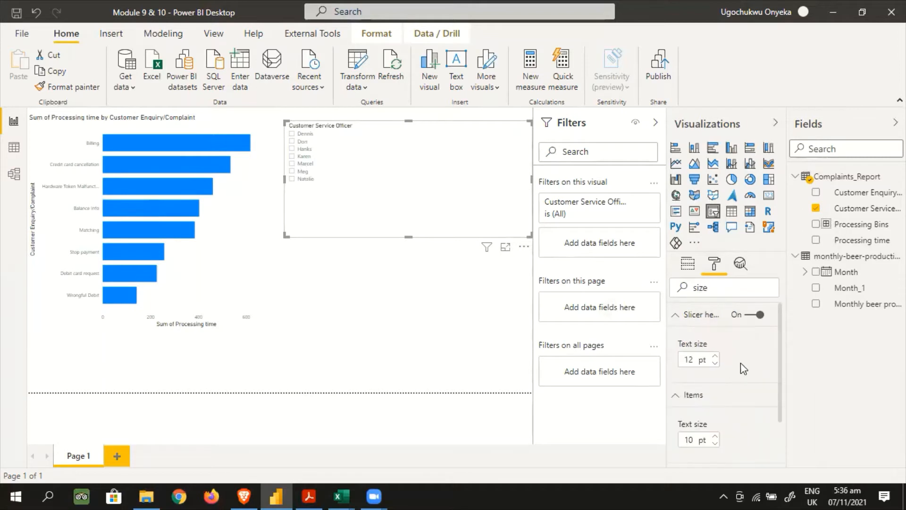
left_click(714, 357)
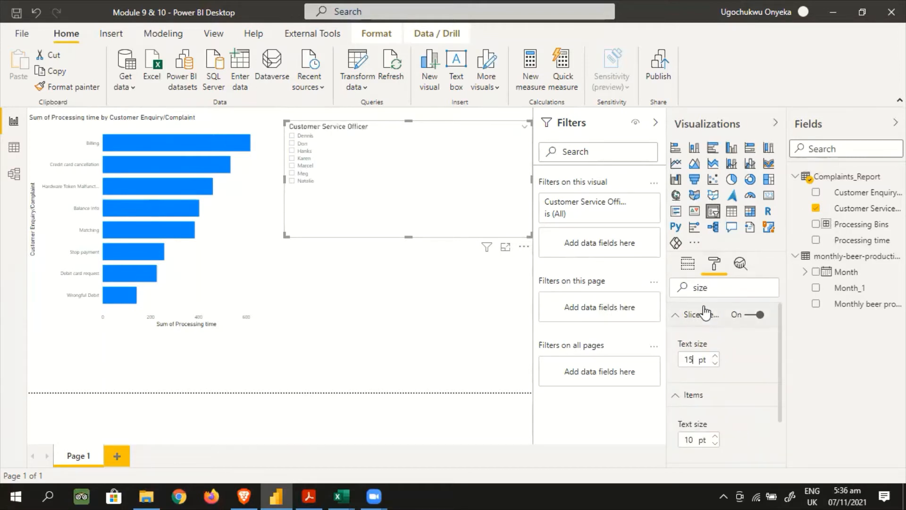
scroll(748, 374, "down", 2)
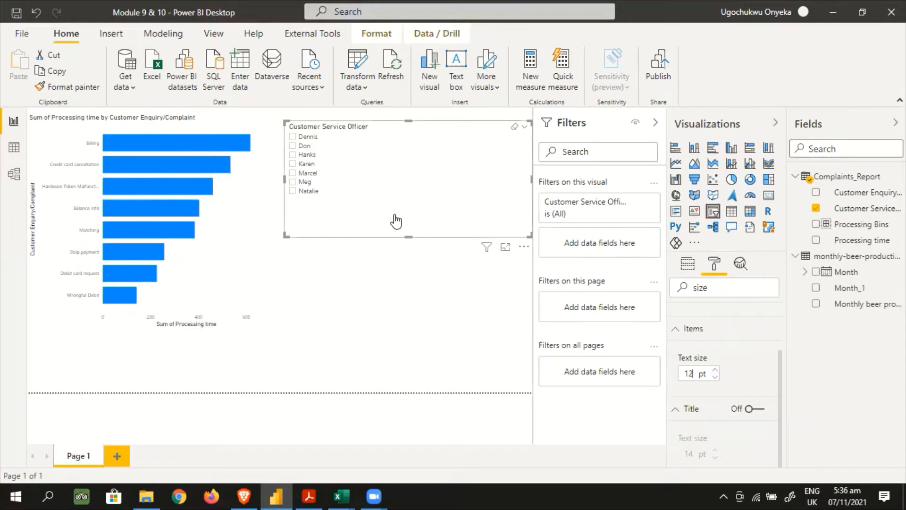
scroll(730, 374, "down", 1)
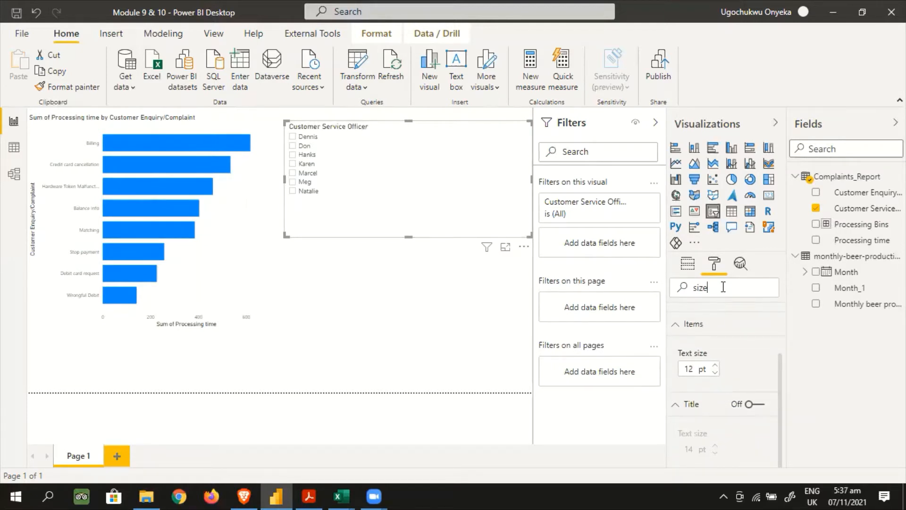
Try the "Select all" option in the slicer's selection controls and turn it off again
left_click_drag(723, 287, 691, 282)
key("BackSpace")
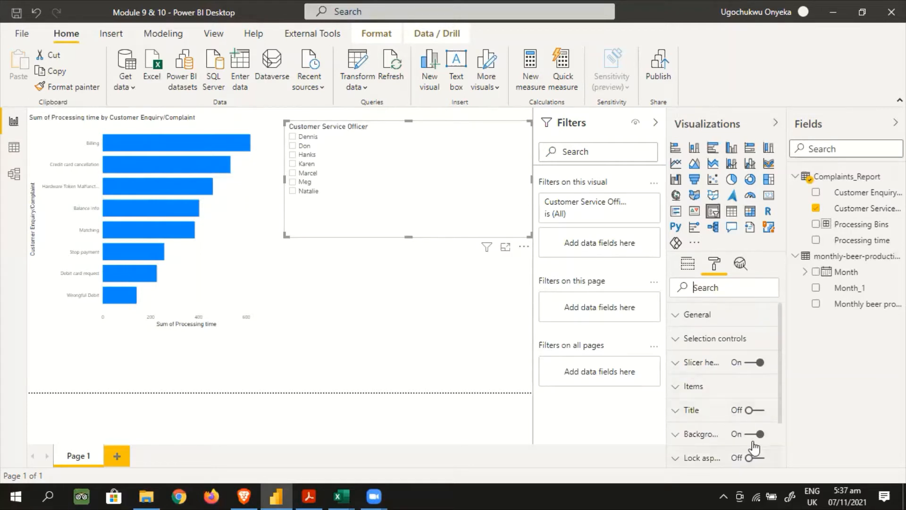
left_click(677, 342)
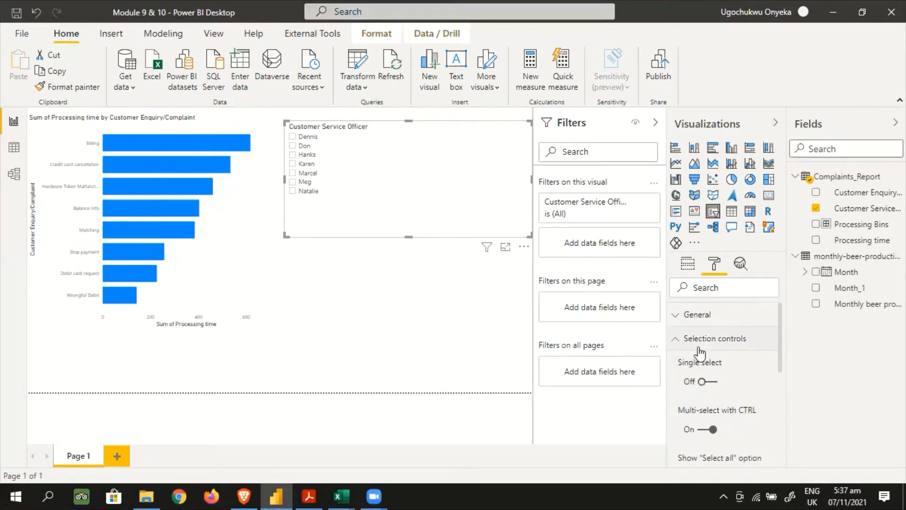
scroll(781, 337, "down", 2)
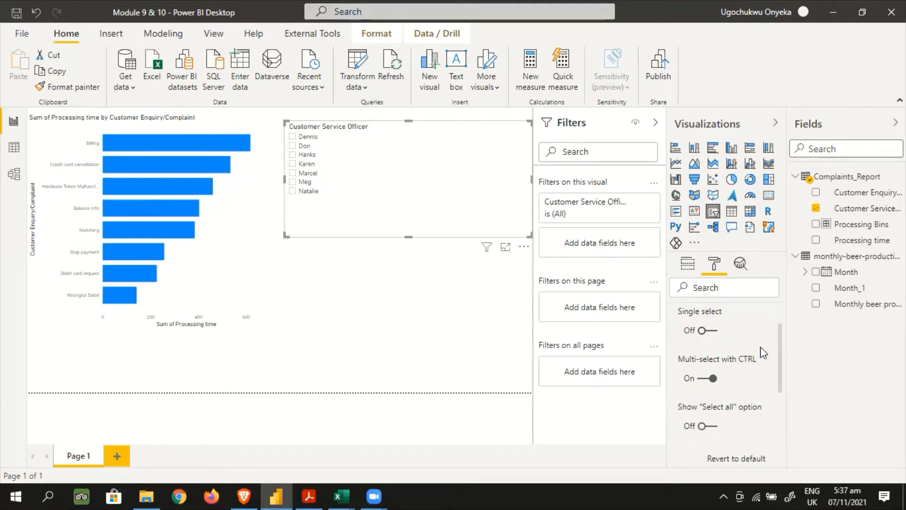
scroll(774, 363, "down", 2)
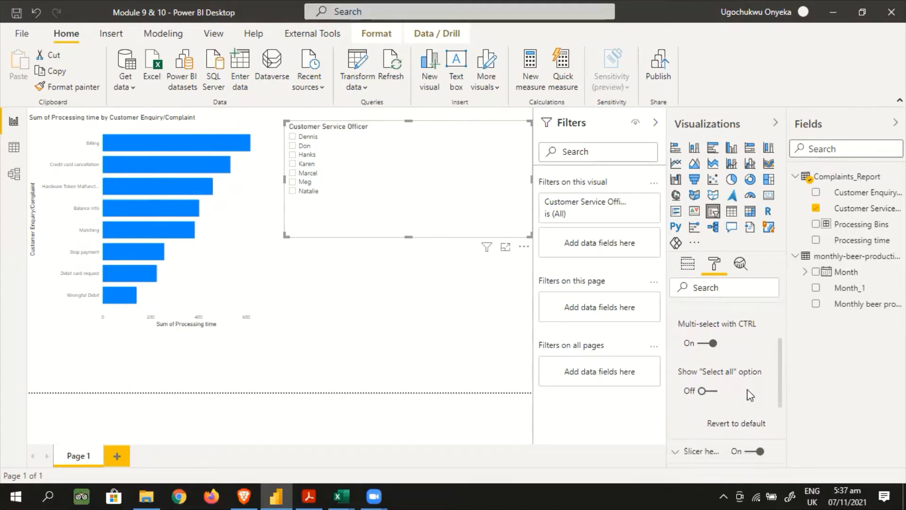
left_click(714, 392)
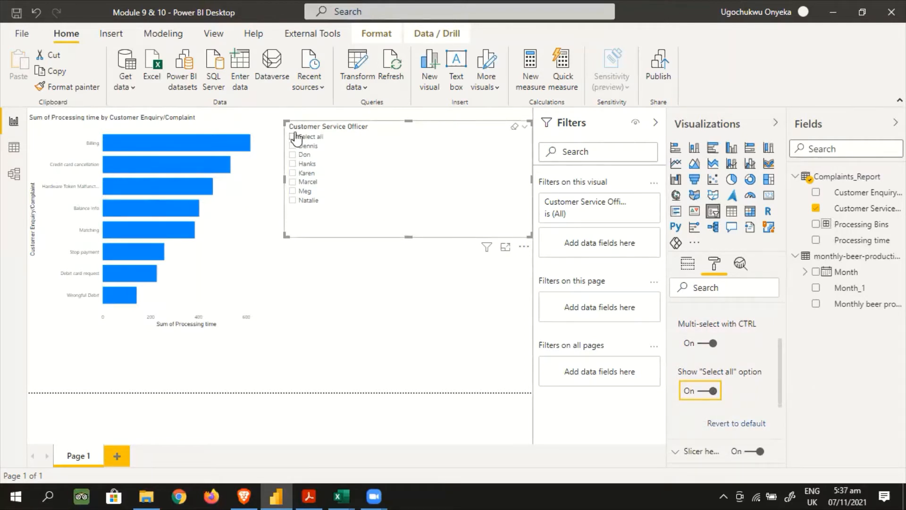
left_click(709, 391)
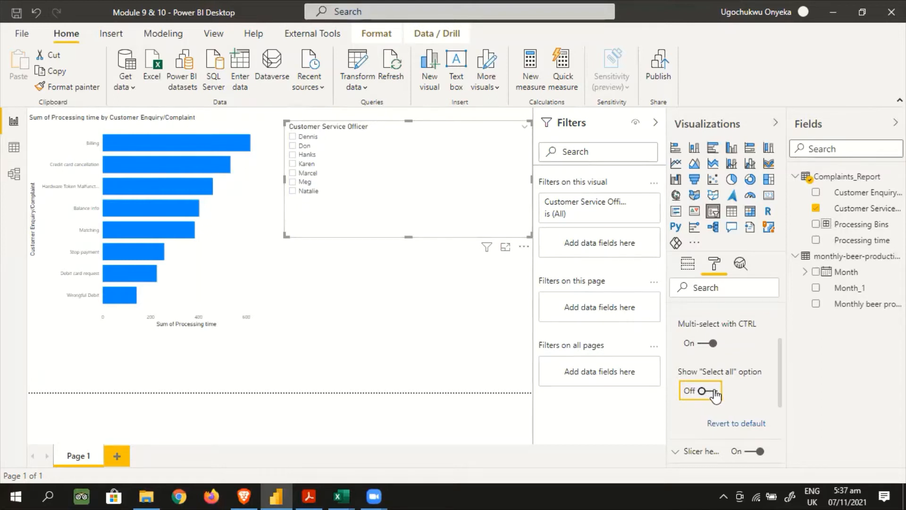
Set the slicer's orientation to Horizontal
left_click_drag(781, 386, 778, 435)
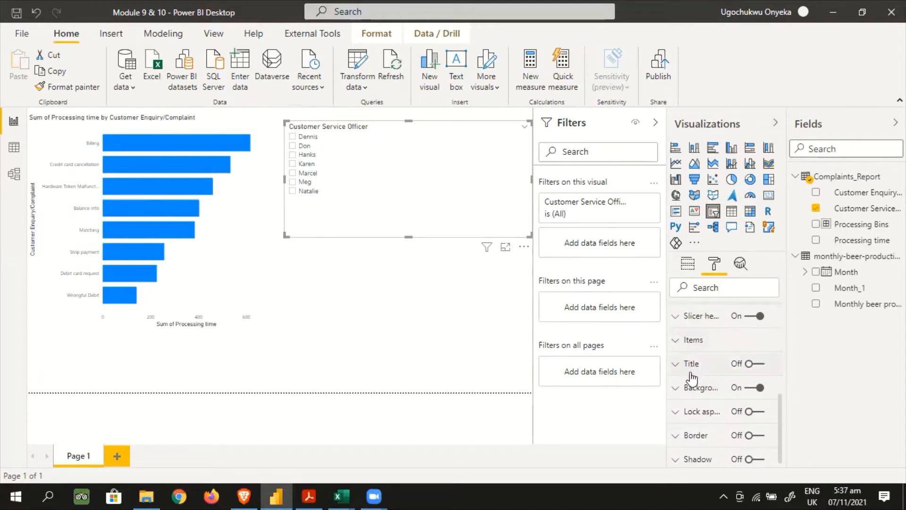
scroll(710, 362, "down", 1)
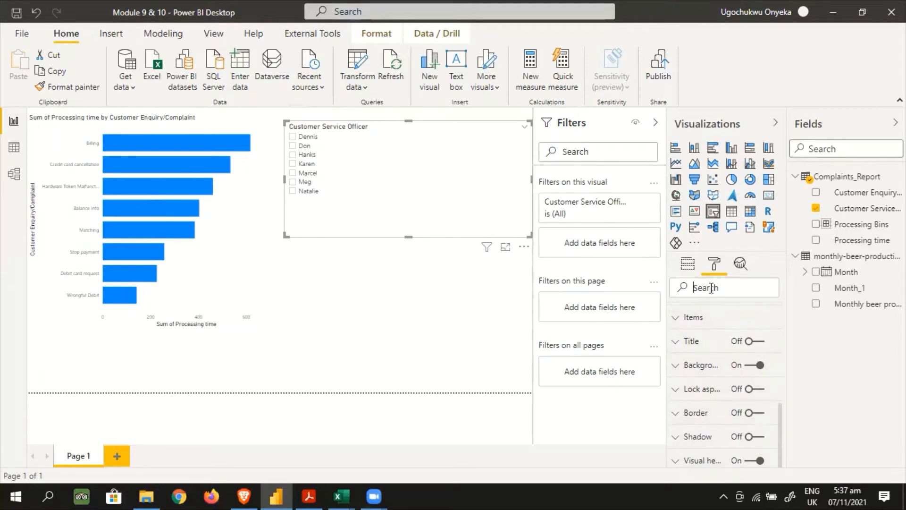
type("orientation")
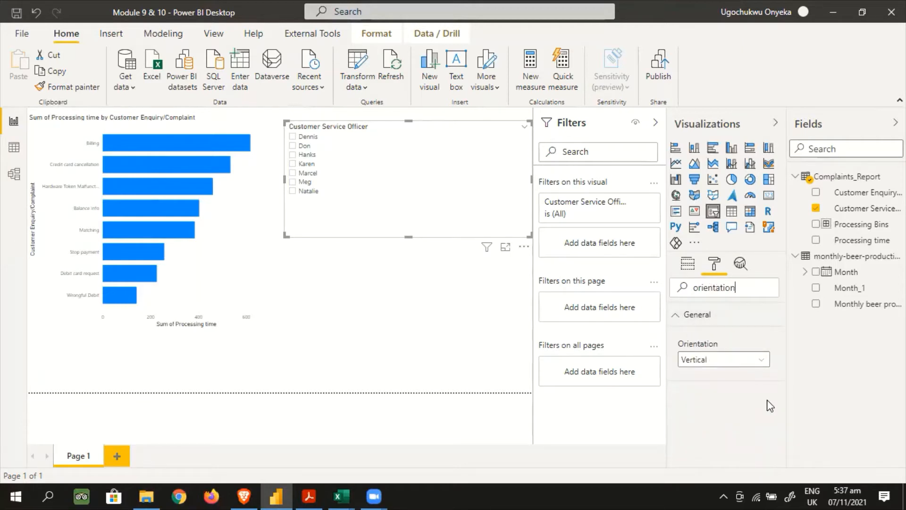
left_click(762, 361)
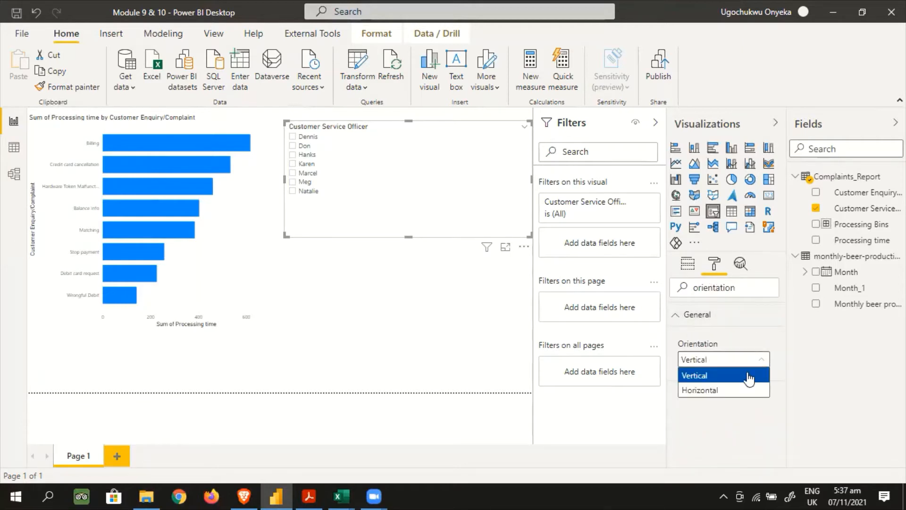
left_click(715, 390)
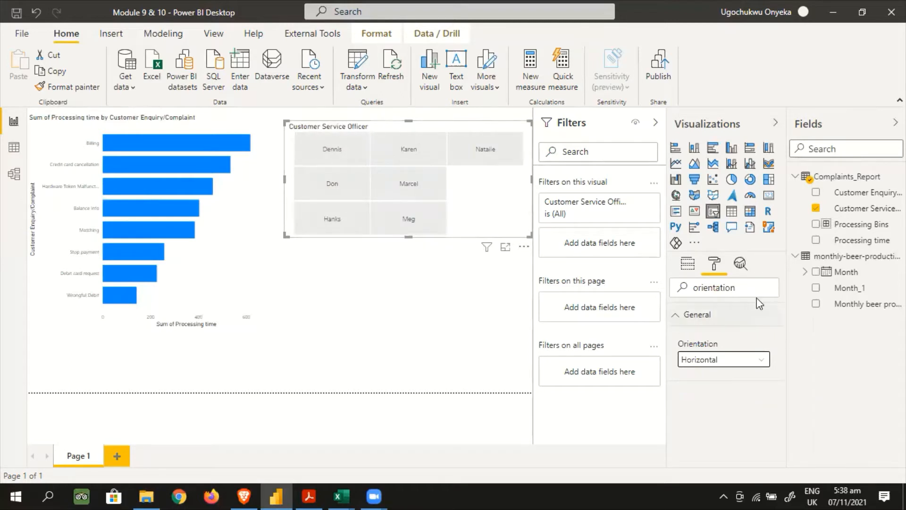
Look up the slicer's Responsive setting and shrink the slicer to about a third of the page width
left_click_drag(746, 288, 686, 294)
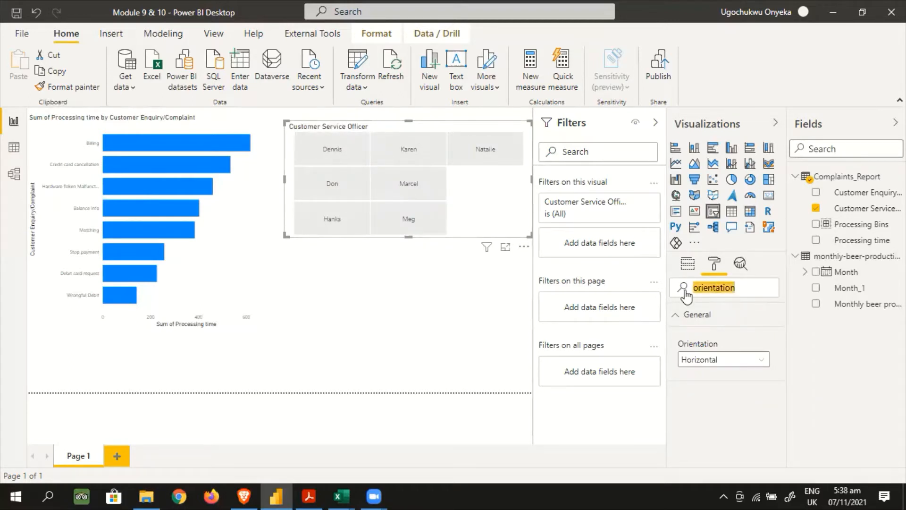
type("responsive")
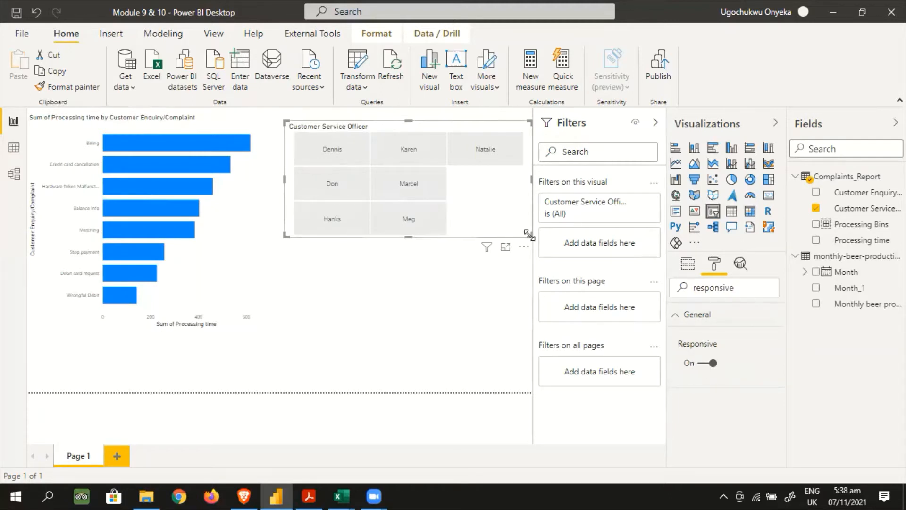
left_click_drag(528, 234, 449, 179)
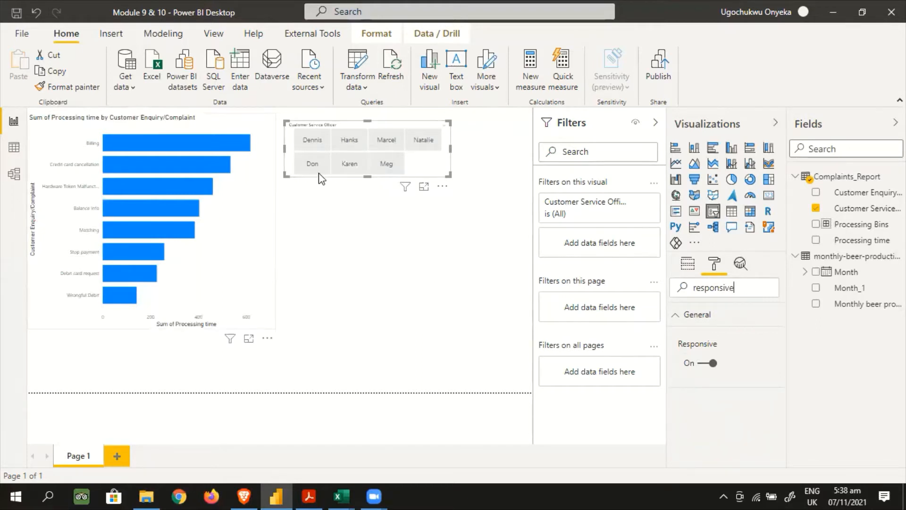
Filter the bar chart by each customer service officer in turn, ending with the last tile in the slicer's second row selected
left_click(310, 145)
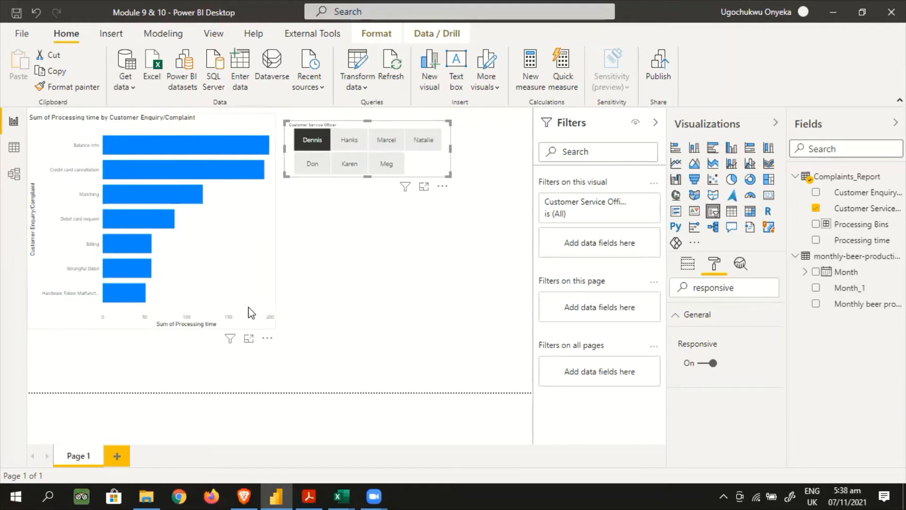
left_click(349, 142)
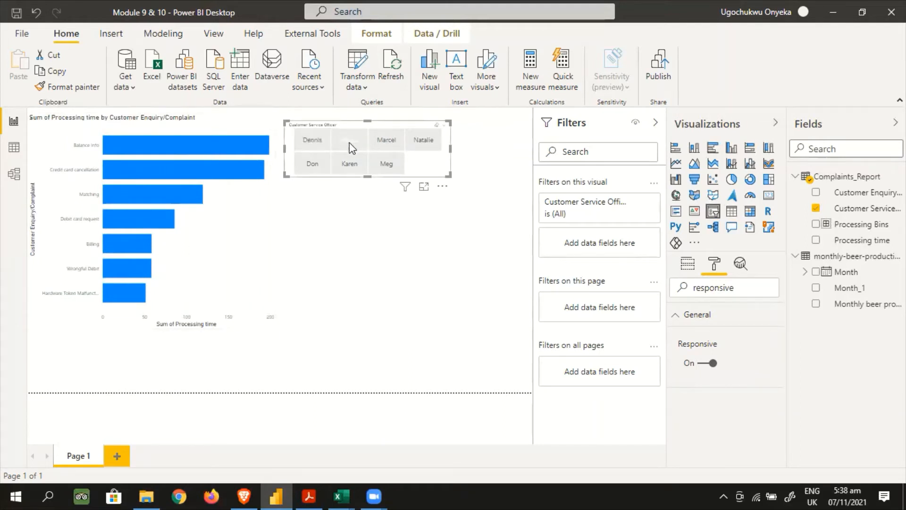
left_click(385, 142)
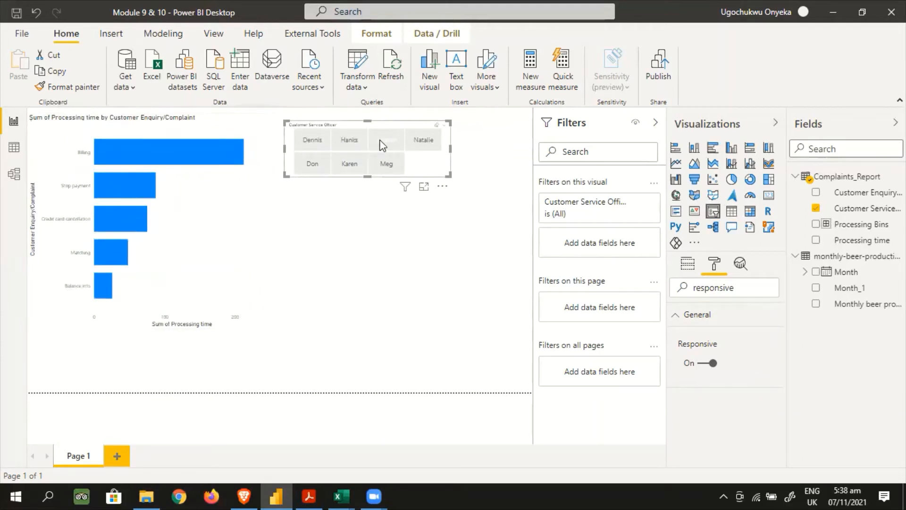
left_click(427, 141)
left_click(314, 165)
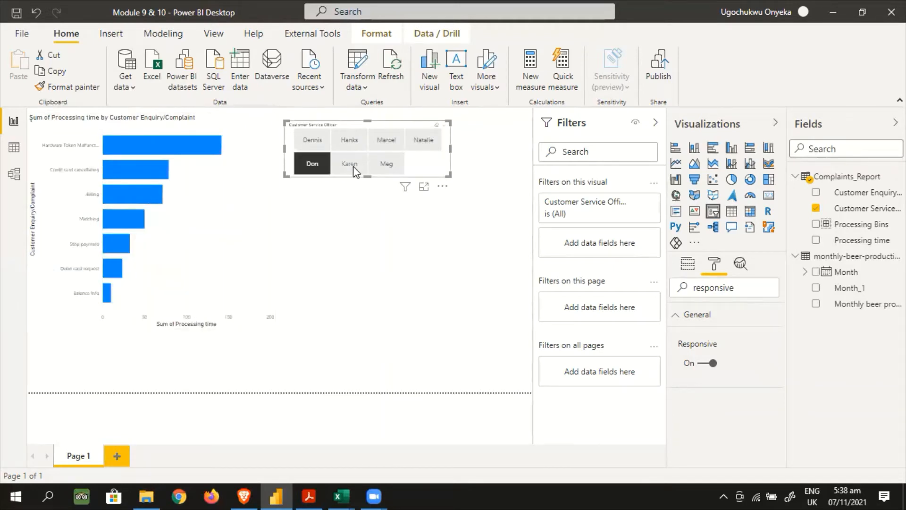
left_click(352, 166)
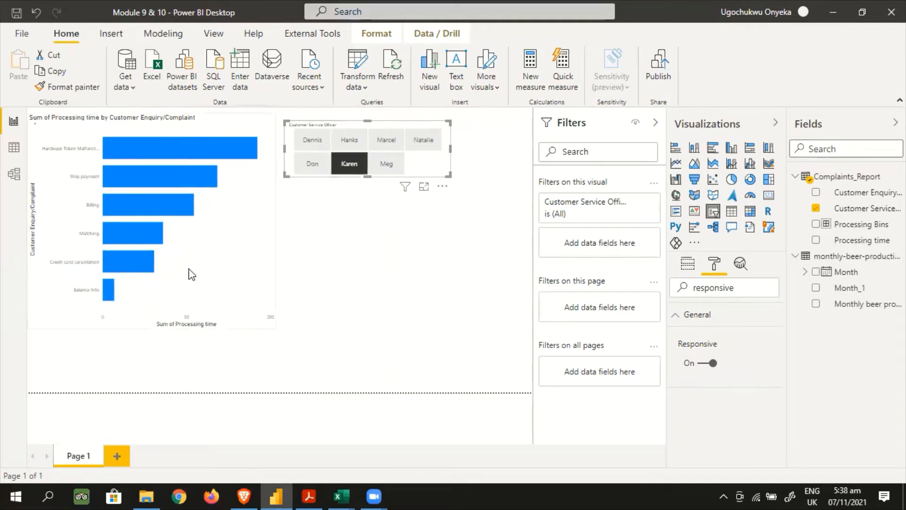
left_click(383, 170)
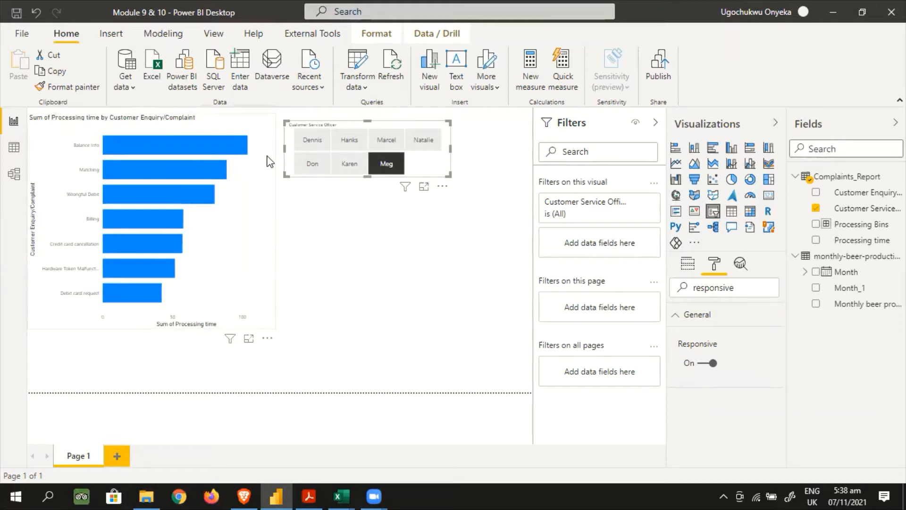
Select the processing time bar chart and turn on Edit interactions
left_click(270, 137)
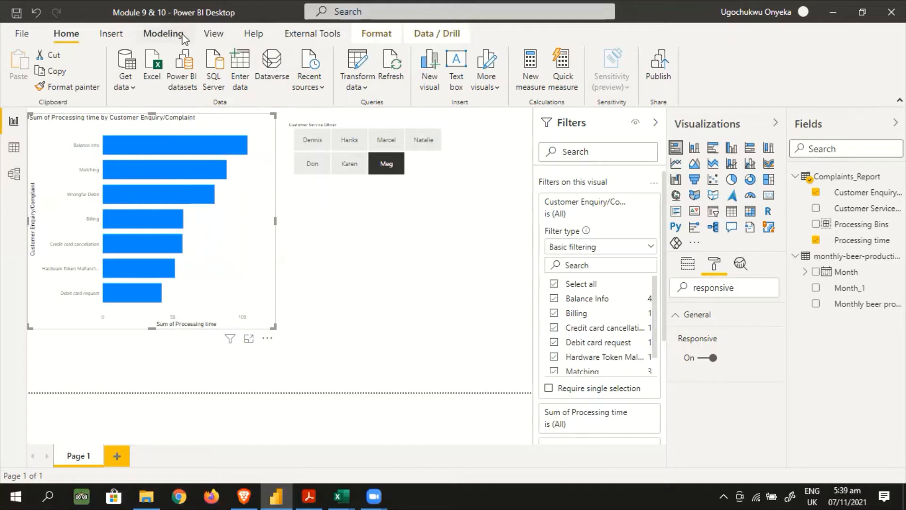
left_click(210, 36)
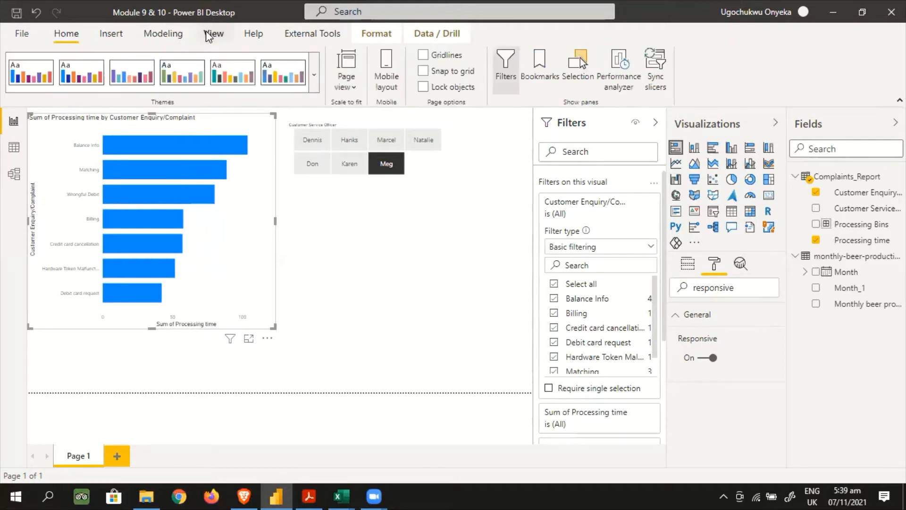
left_click(253, 35)
left_click(169, 38)
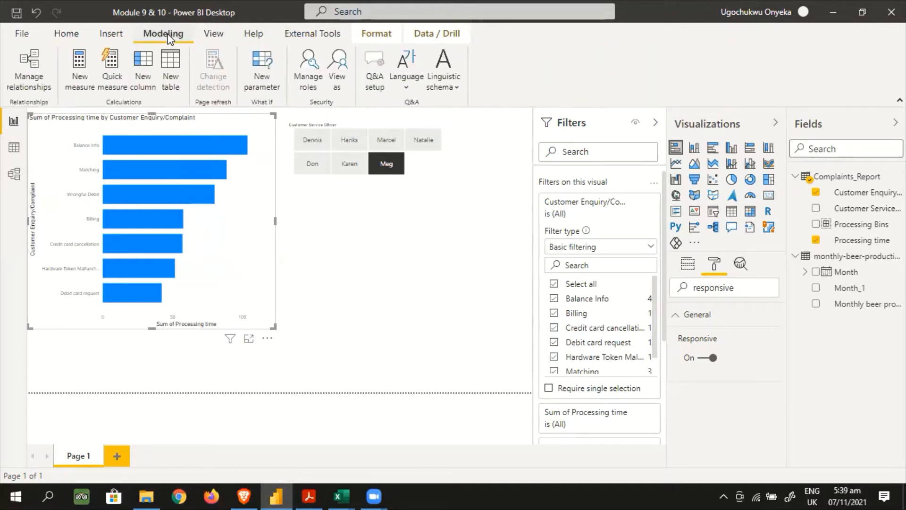
left_click(121, 37)
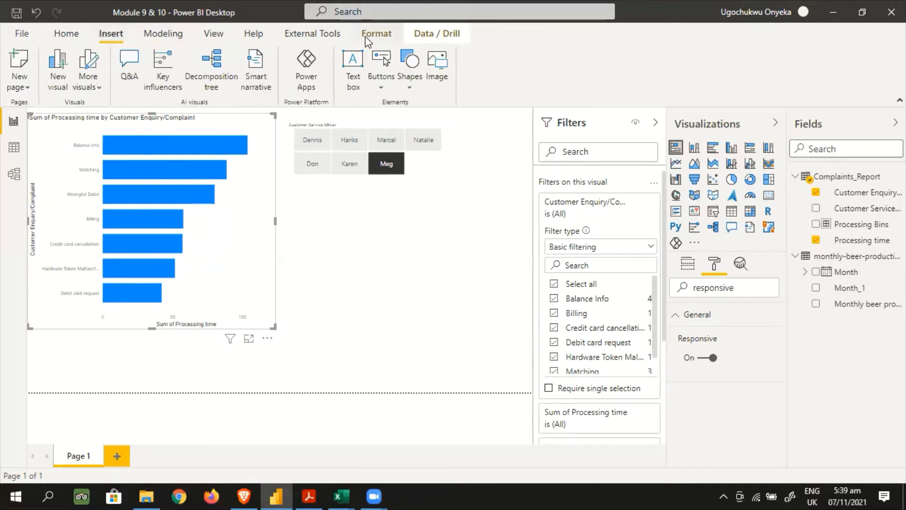
left_click(383, 38)
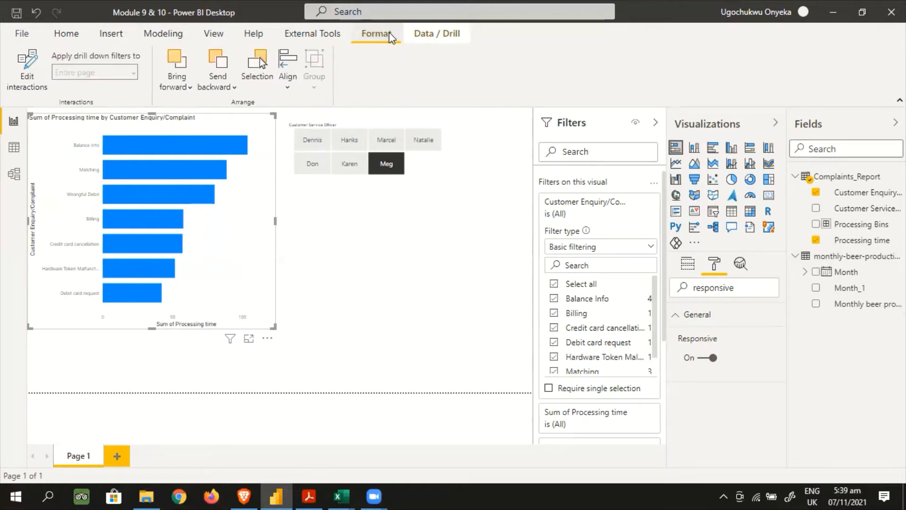
left_click(27, 72)
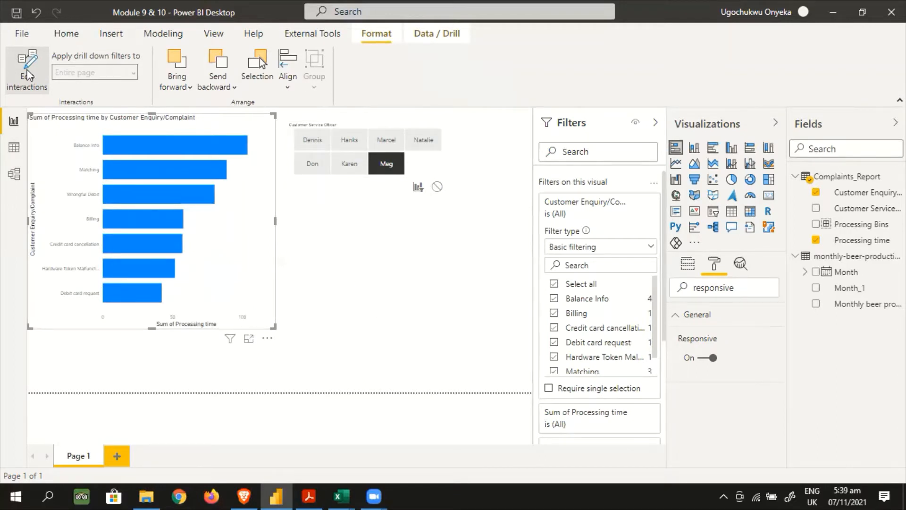
Enlarge the Customer Service Officer slicer slightly so its tiles form three rows, and switch Edit interactions off and on again
left_click(440, 129)
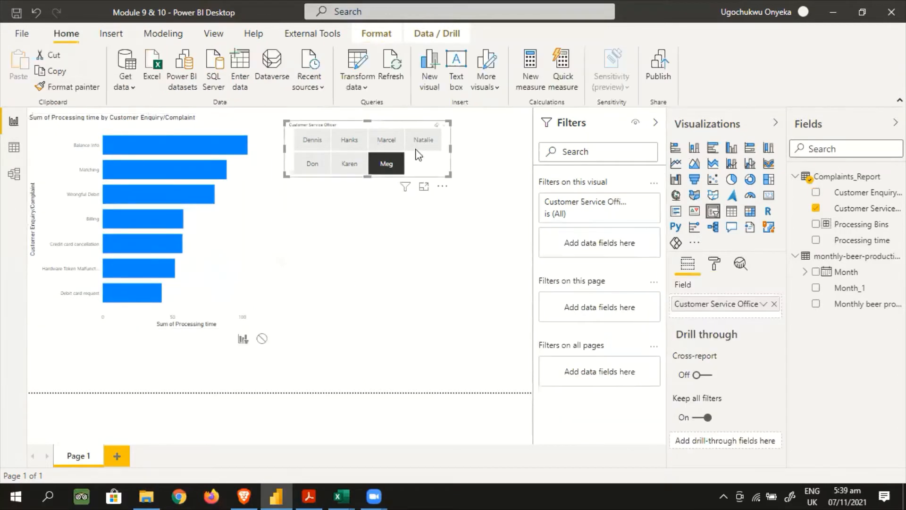
left_click_drag(449, 175, 461, 196)
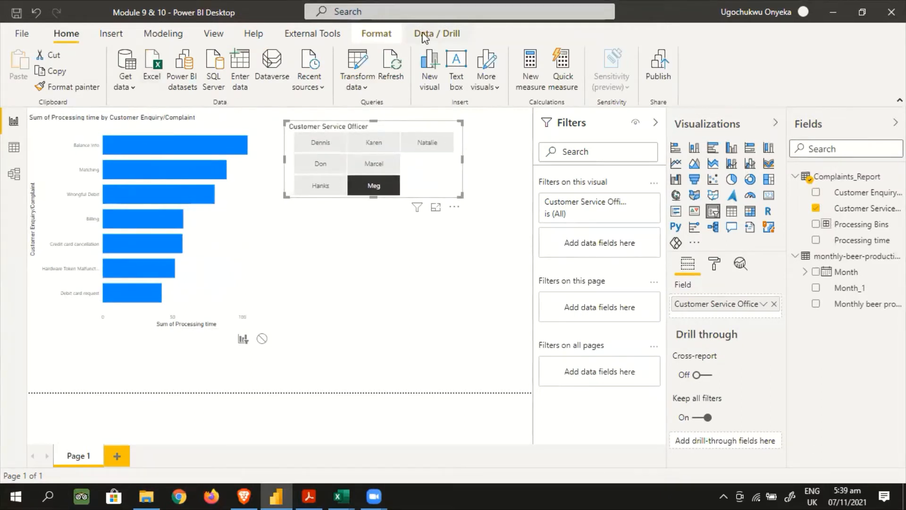
left_click(377, 33)
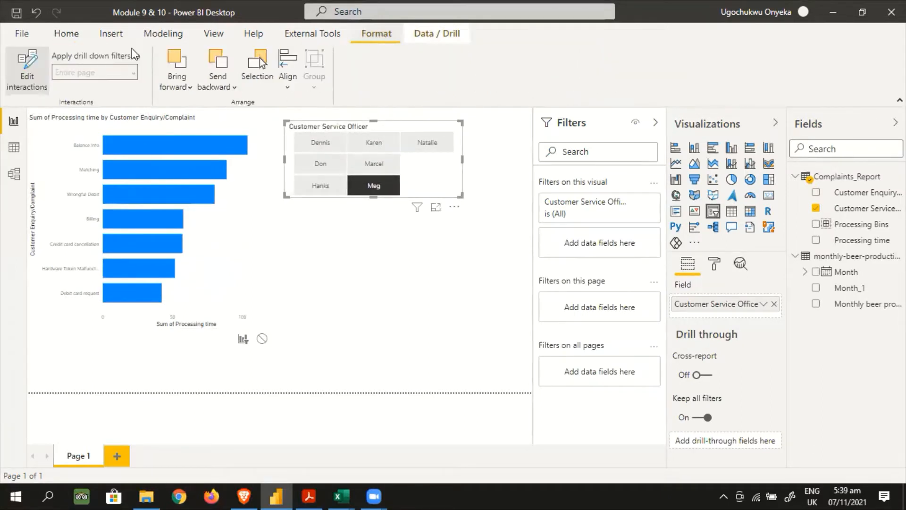
left_click(30, 77)
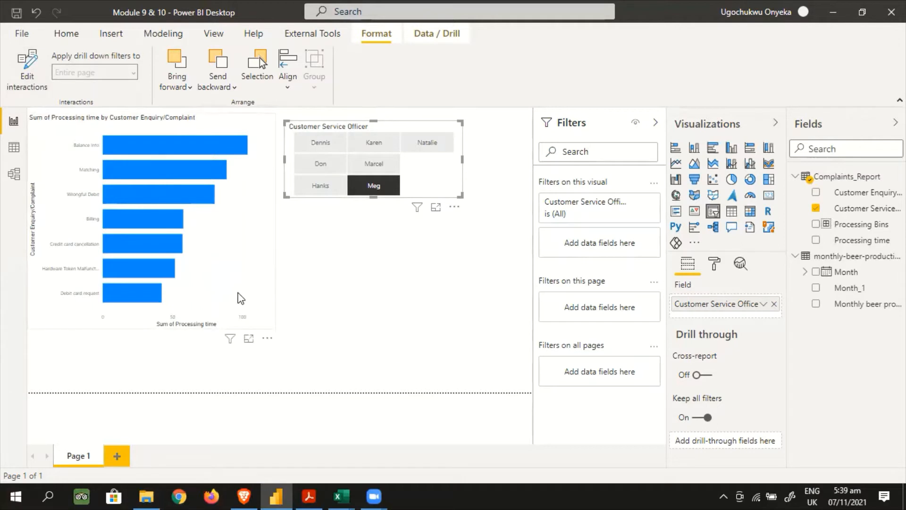
left_click(29, 75)
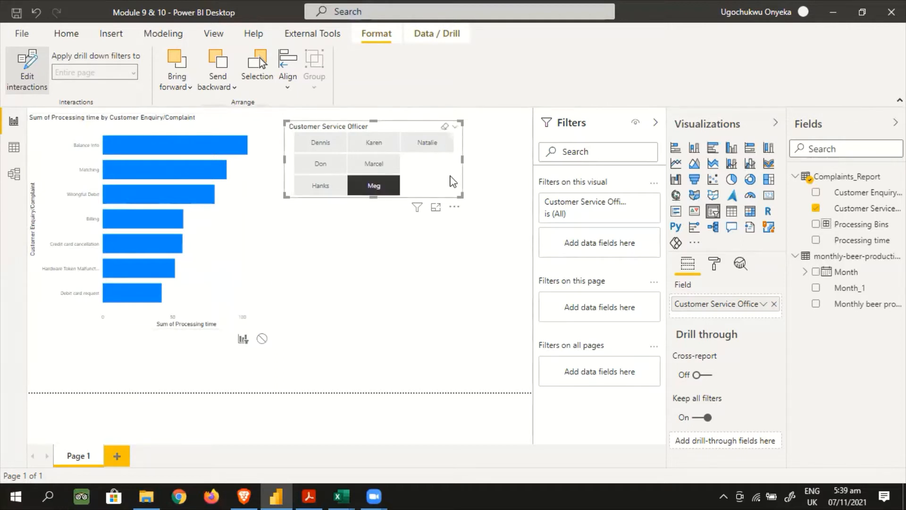
Try the None interaction from the slicer to the bar chart by selecting several customer service officers in turn
left_click(262, 339)
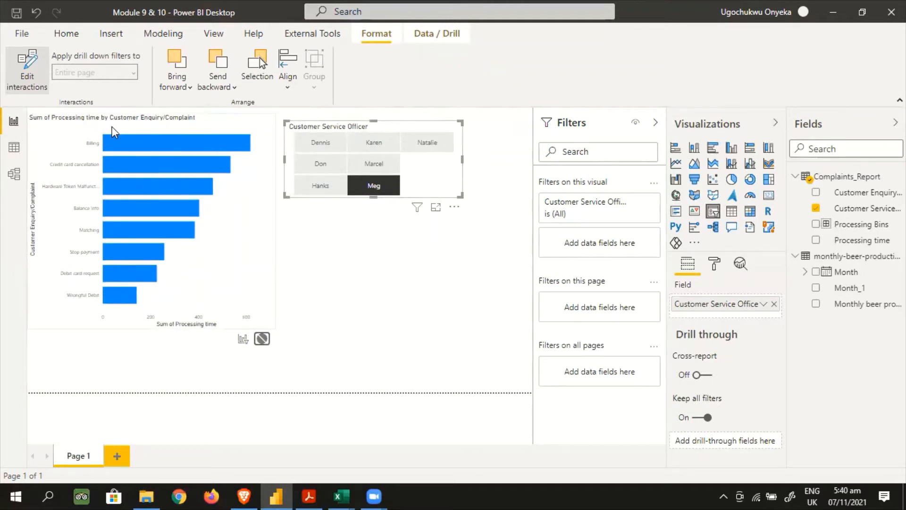
left_click(313, 141)
left_click(358, 142)
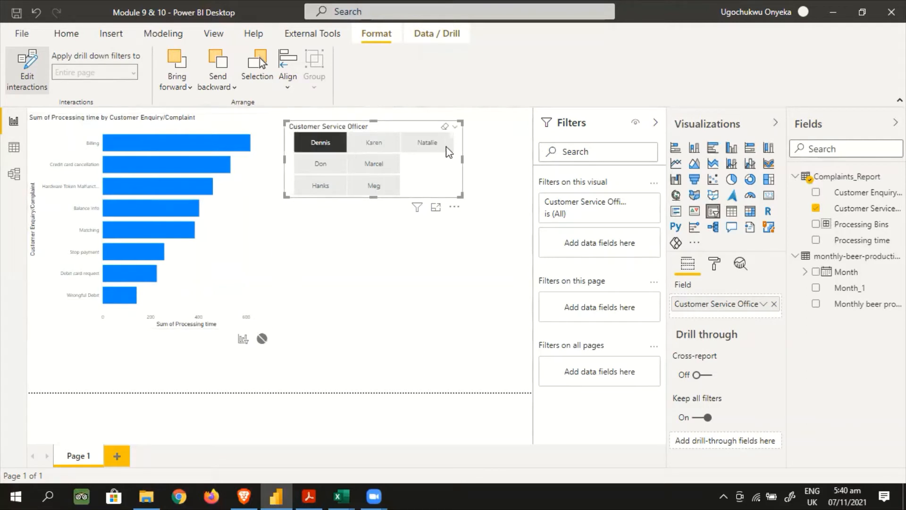
left_click(443, 146)
left_click(364, 164)
left_click(320, 137)
left_click(317, 184)
left_click(381, 194)
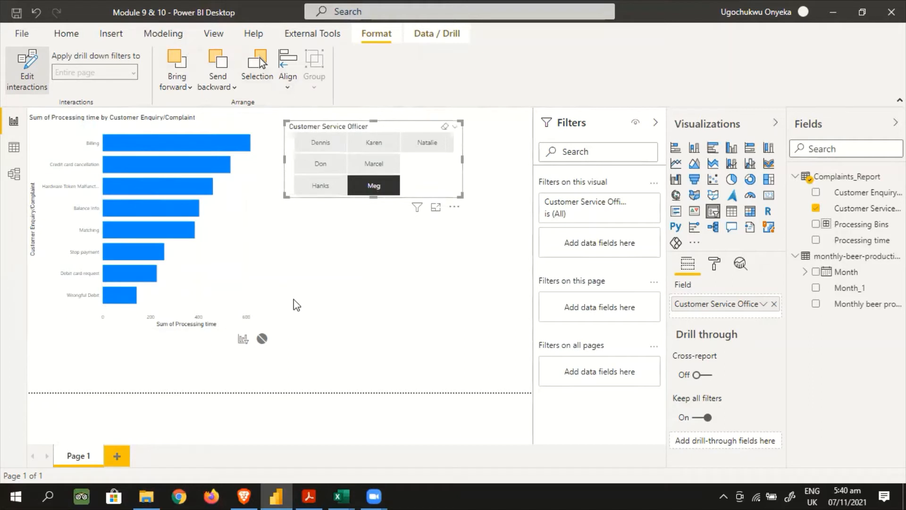
Restore the slicer's Filter interaction on the bar chart and filter by several officers, ending with the second row's middle tile
left_click(243, 340)
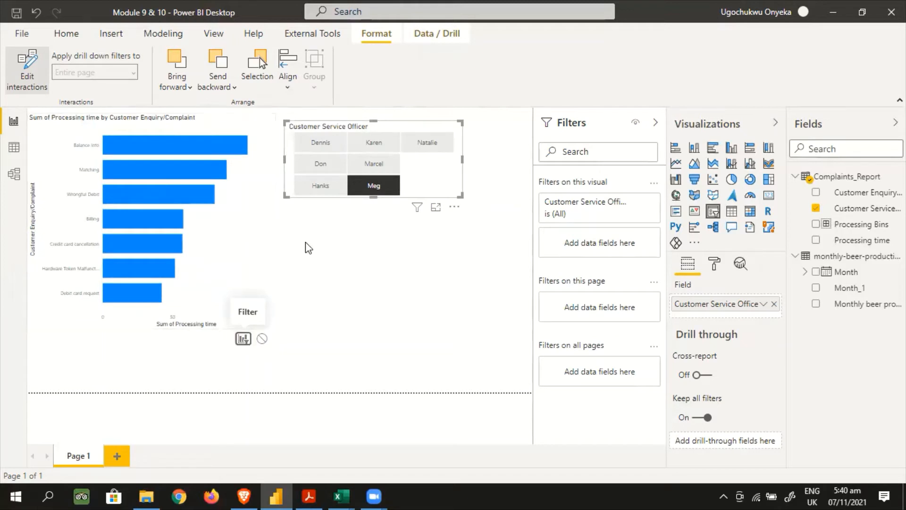
left_click(314, 146)
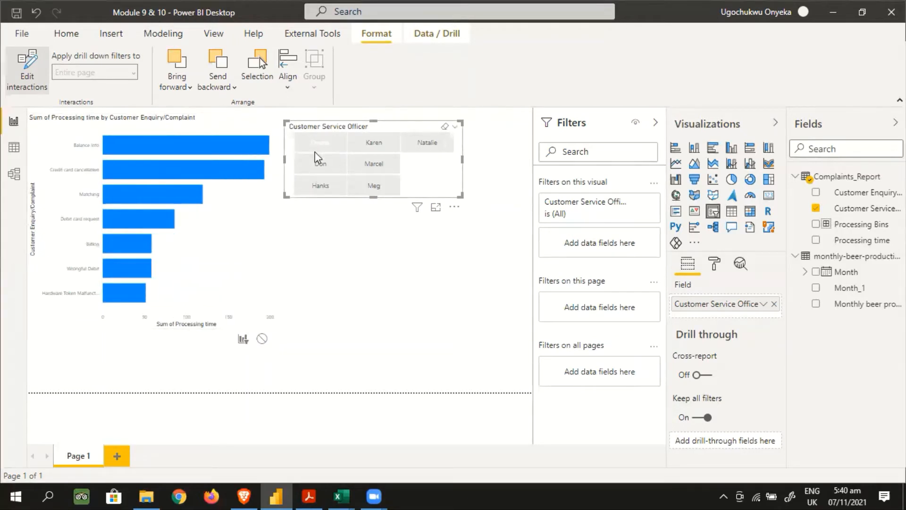
left_click(313, 165)
left_click(313, 188)
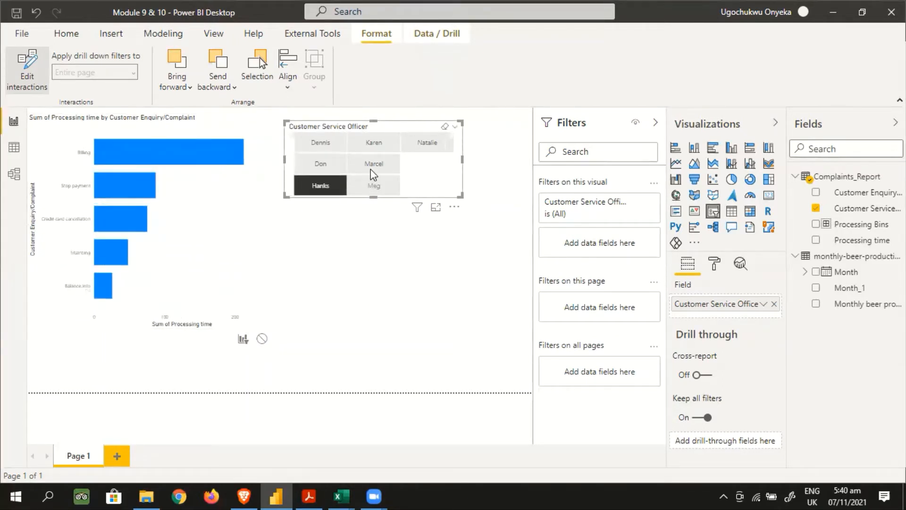
left_click(372, 186)
left_click(370, 163)
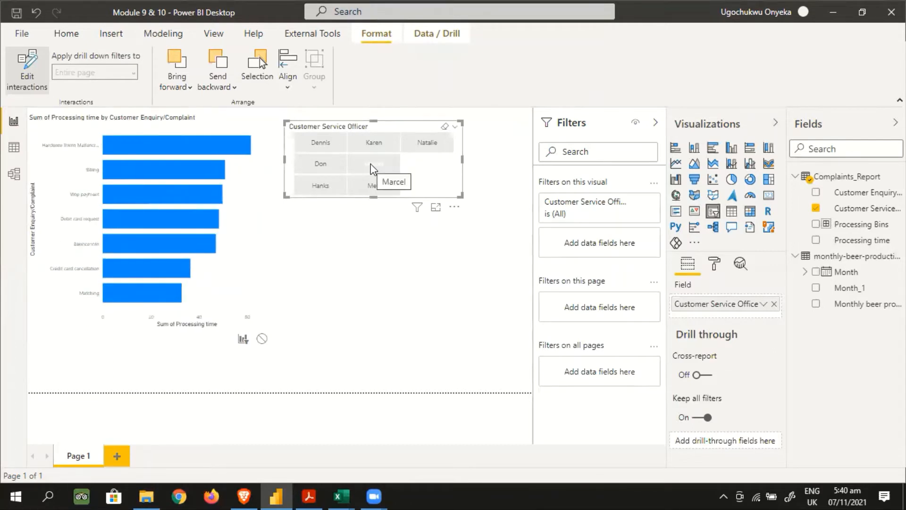
left_click(370, 164)
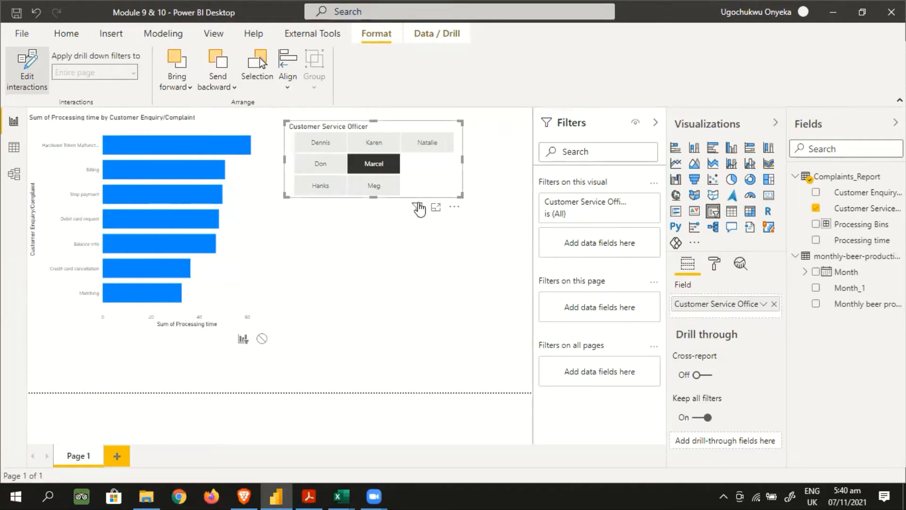
Delete the bar chart and the Customer Service Officer slicer from the page
left_click(259, 197)
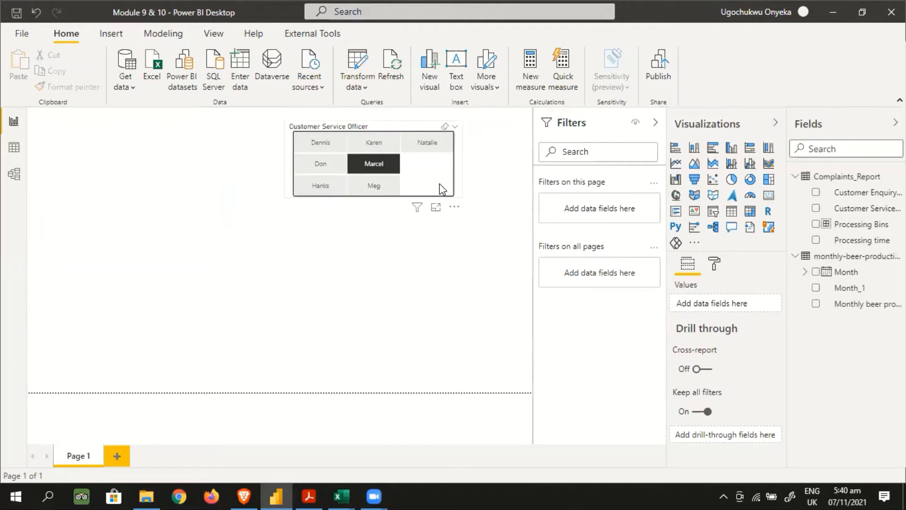
key("Delete")
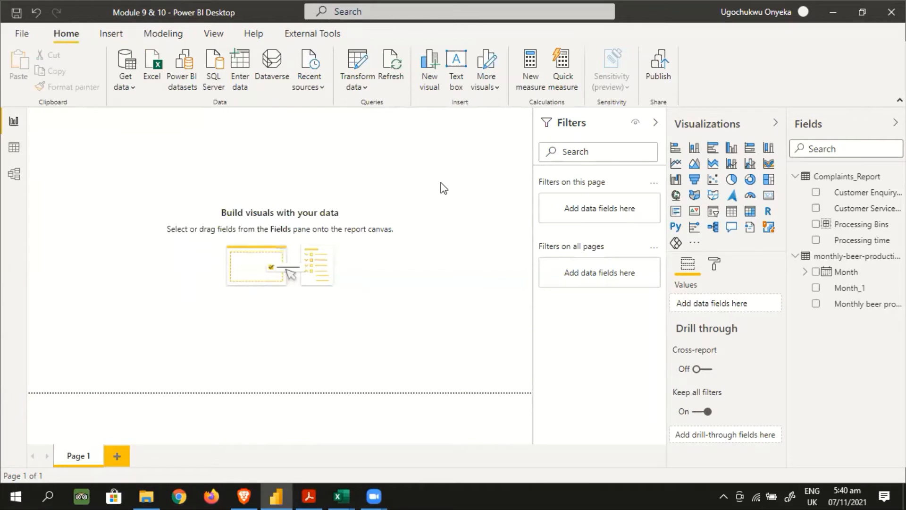
left_click(712, 180)
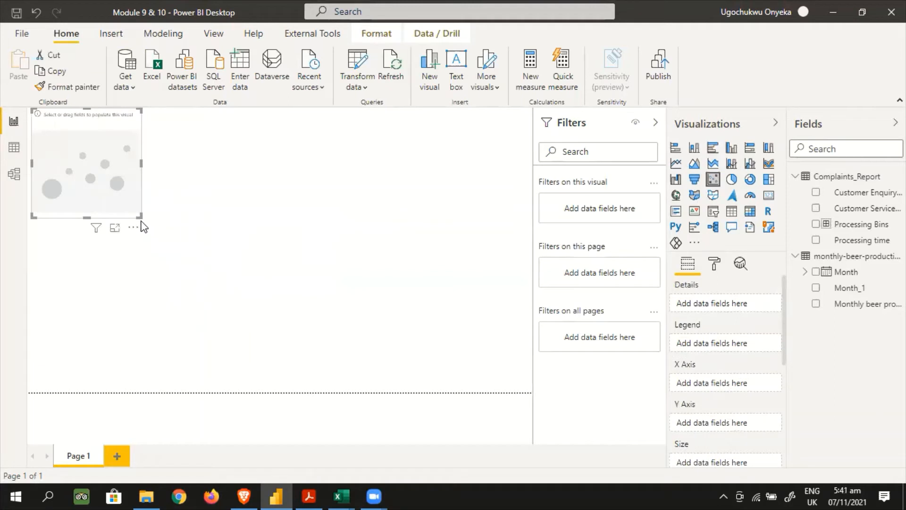
left_click_drag(139, 216, 226, 313)
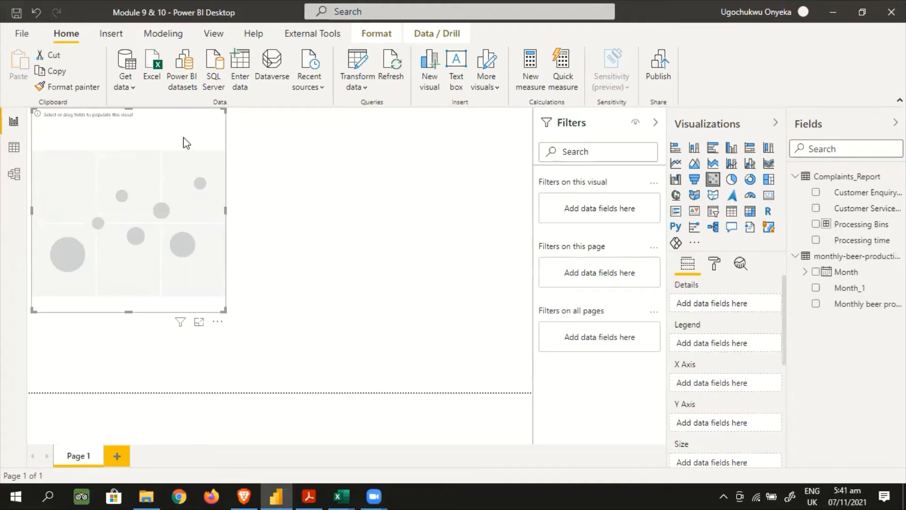
key("Delete")
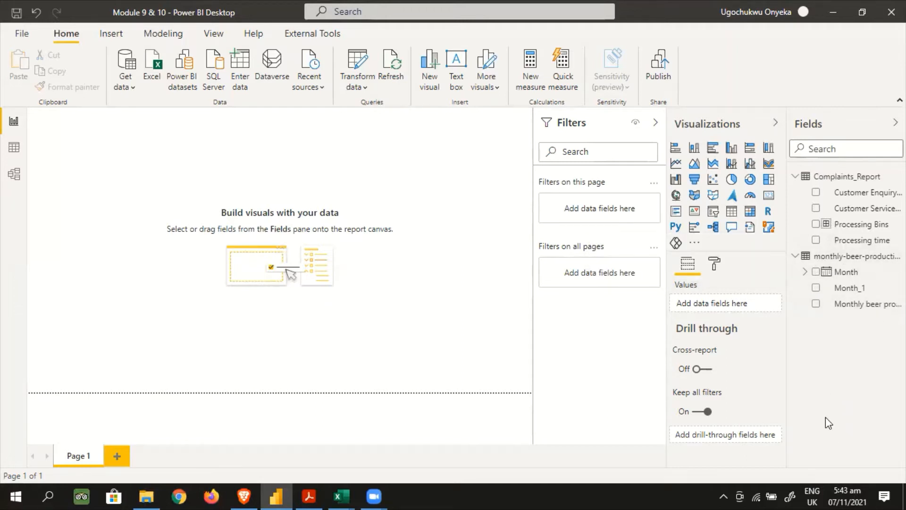
Create a line chart filling most of the page, with Month_1 on the axis and Monthly beer production as the values
left_click(676, 165)
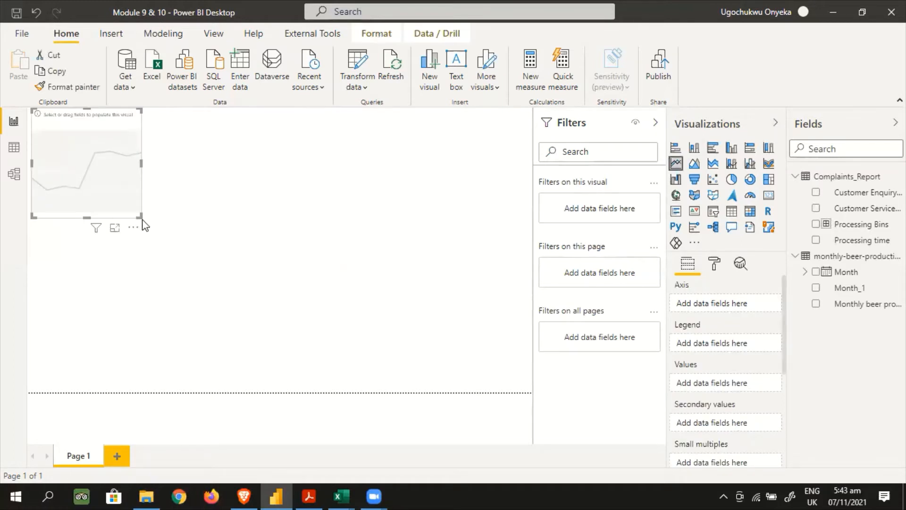
left_click_drag(140, 217, 484, 373)
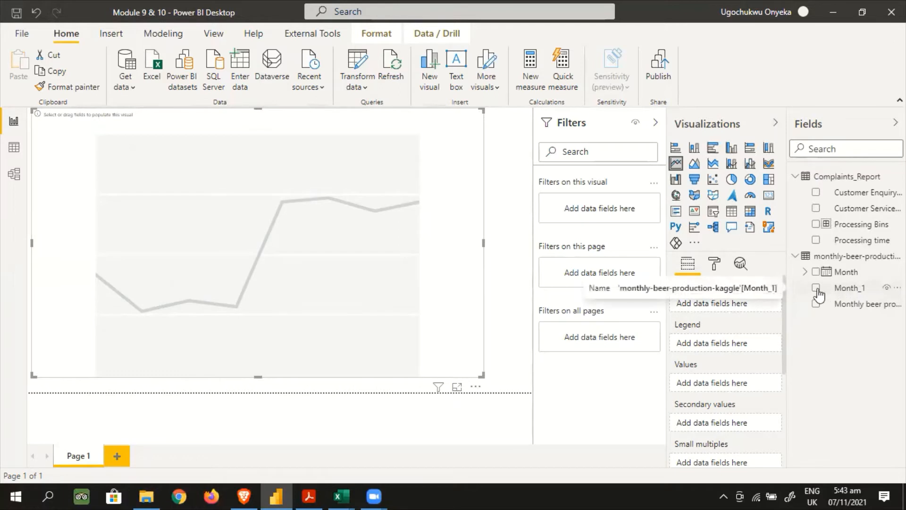
left_click_drag(818, 295, 732, 311)
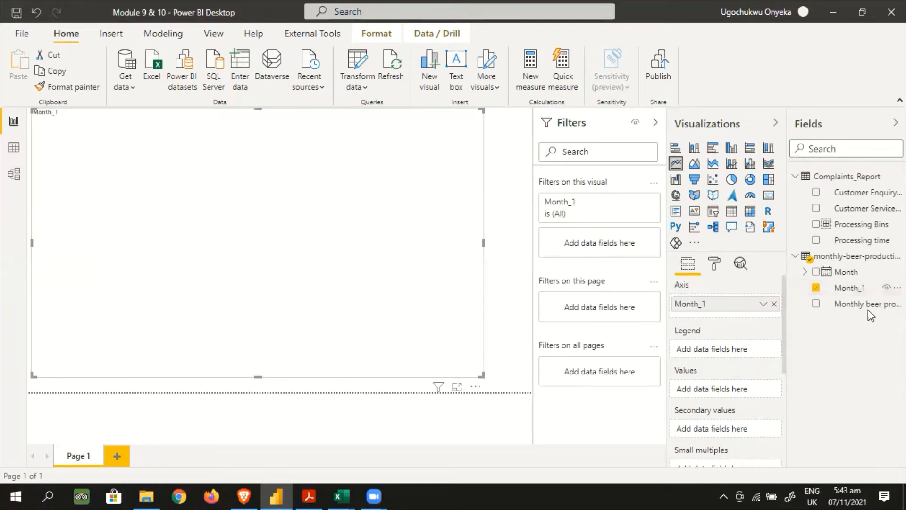
left_click_drag(868, 306, 737, 388)
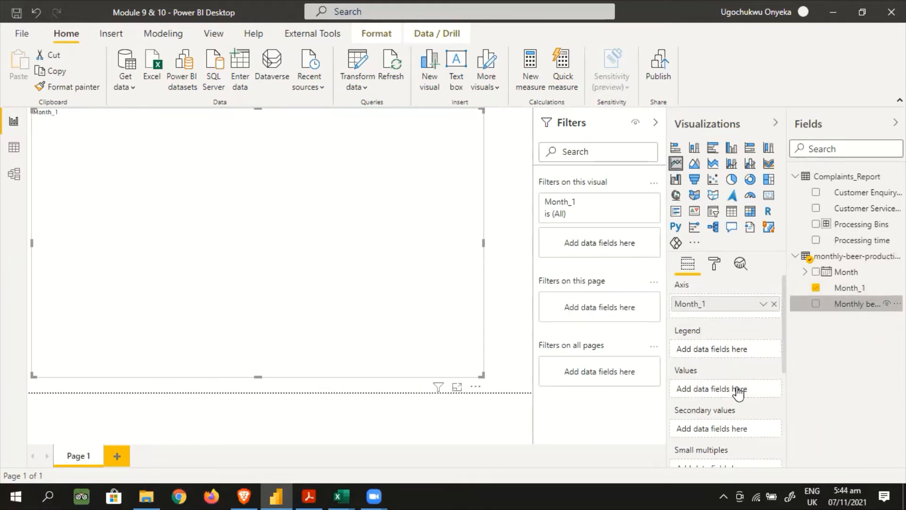
mouse_move(60, 241)
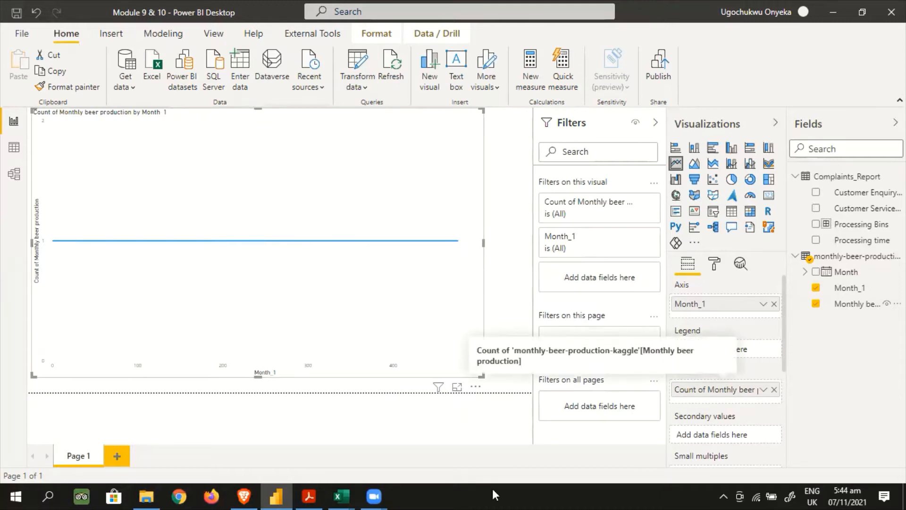
Switch to the monthly-beer-production-kaggle workbook in Excel, examine the first months' production figures, and return to Power BI
mouse_move(341, 494)
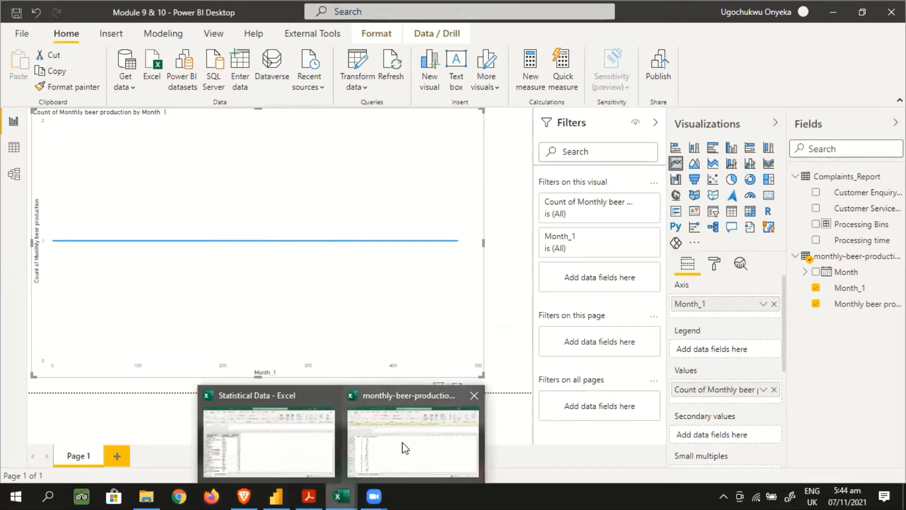
left_click(413, 448)
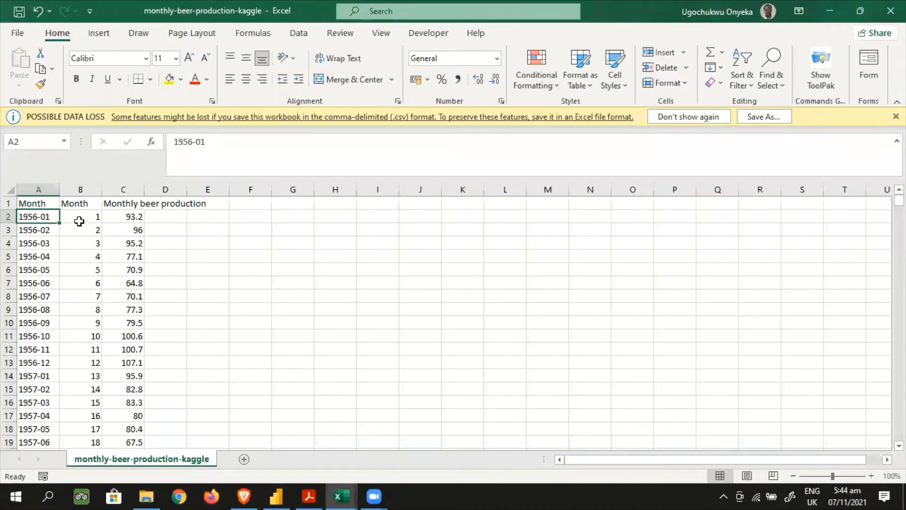
left_click(79, 219)
left_click(134, 218)
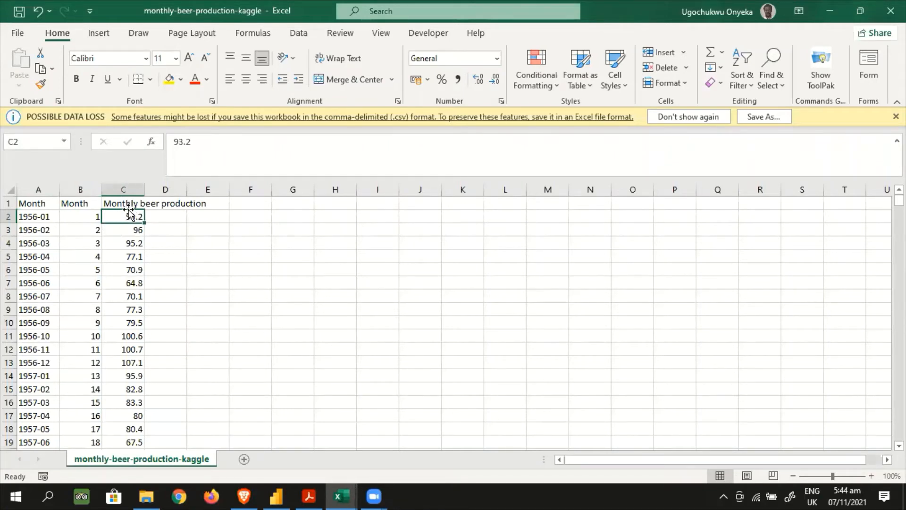
left_click(125, 230)
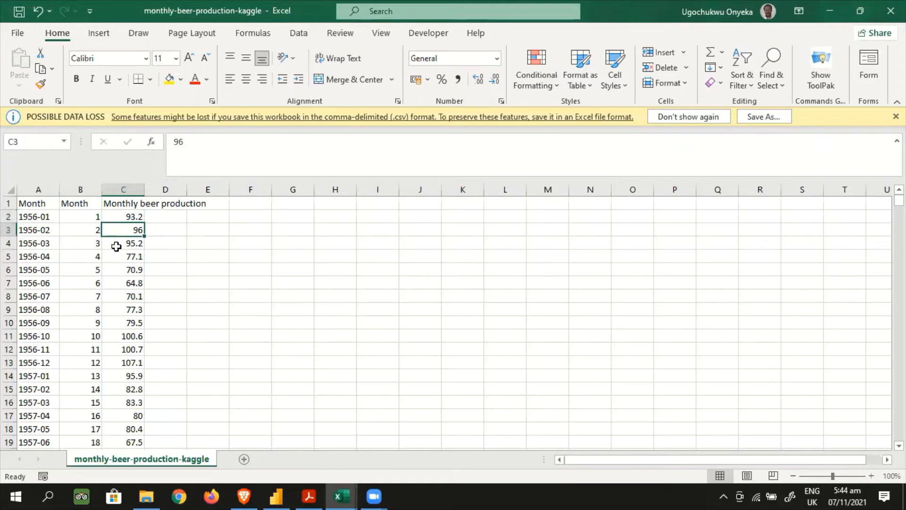
left_click(116, 245)
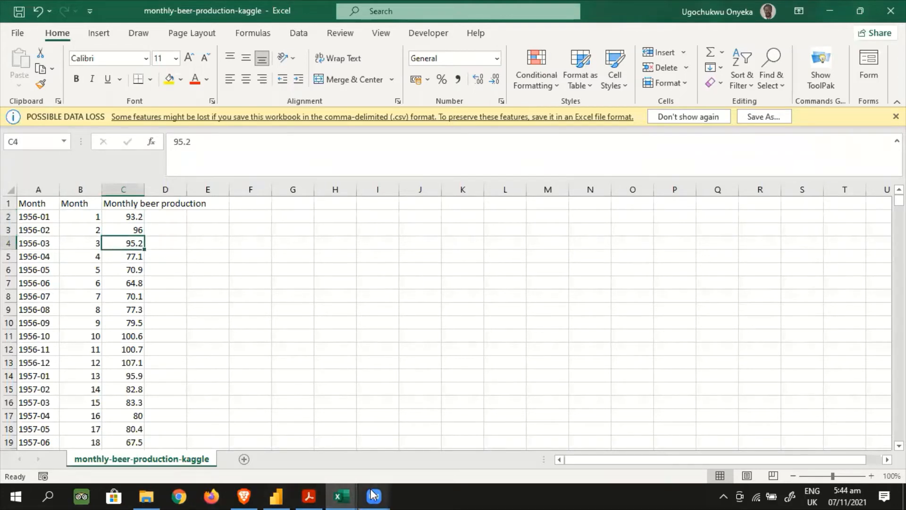
left_click(276, 495)
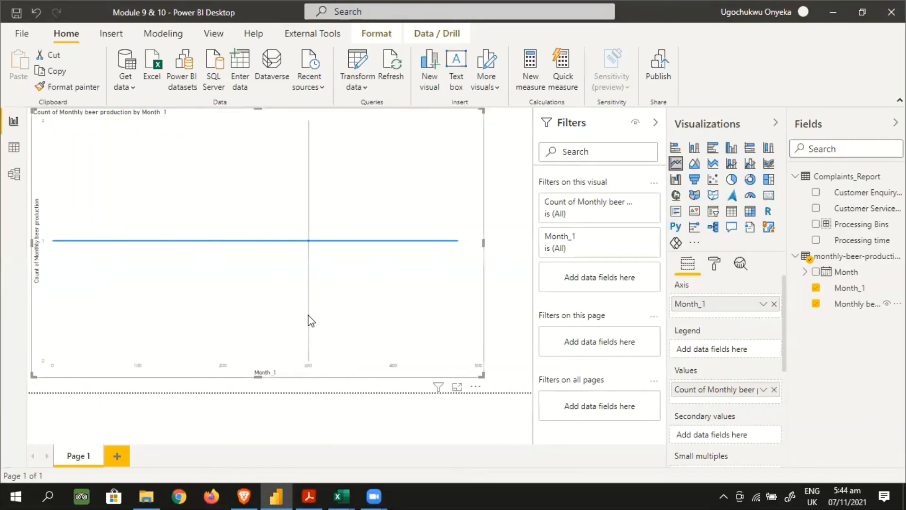
Aggregate Monthly beer production as Sum instead of Count and widen the line chart to nearly the full page width
mouse_move(223, 305)
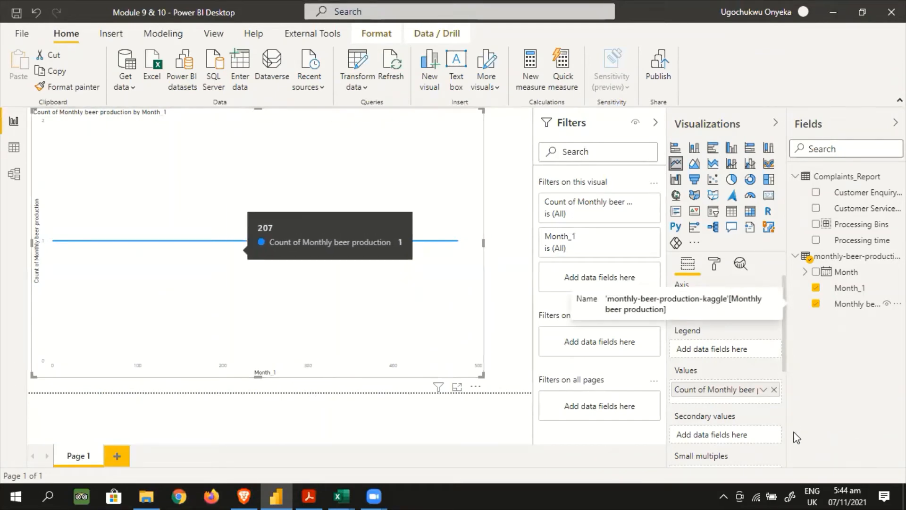
left_click(764, 390)
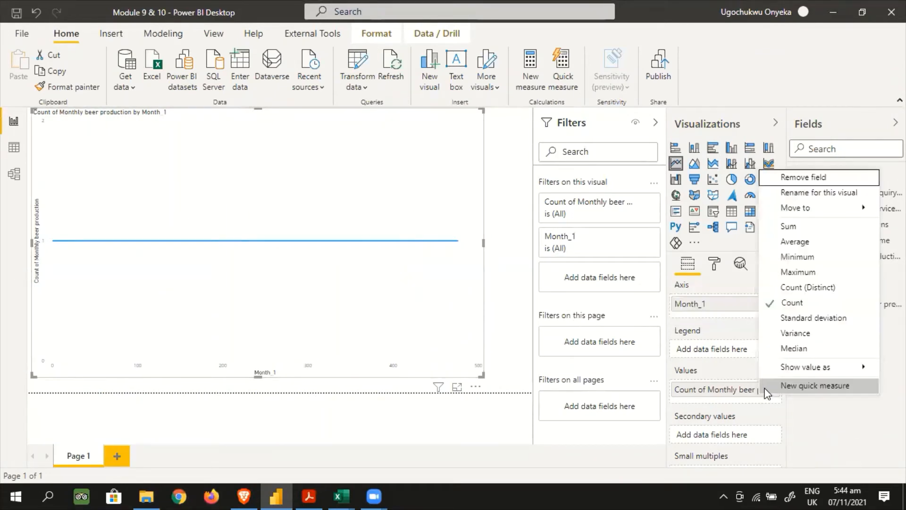
left_click(779, 230)
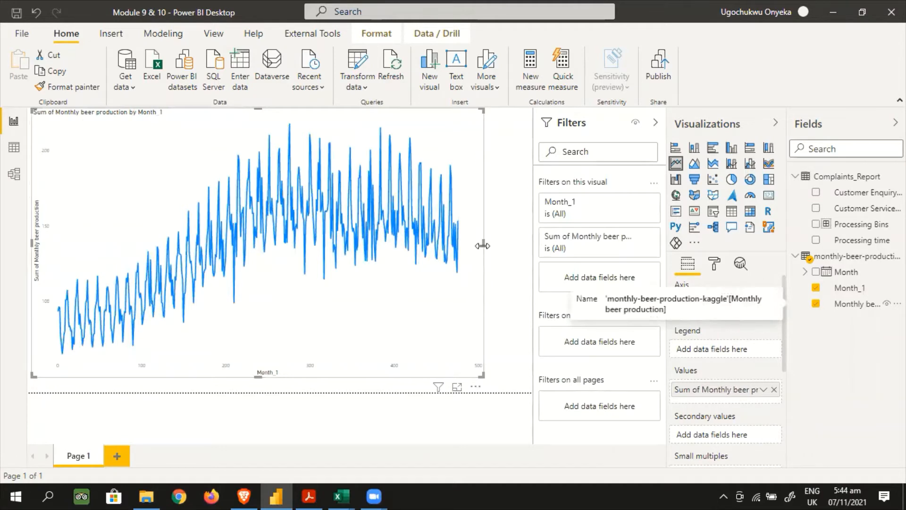
left_click_drag(482, 245, 517, 245)
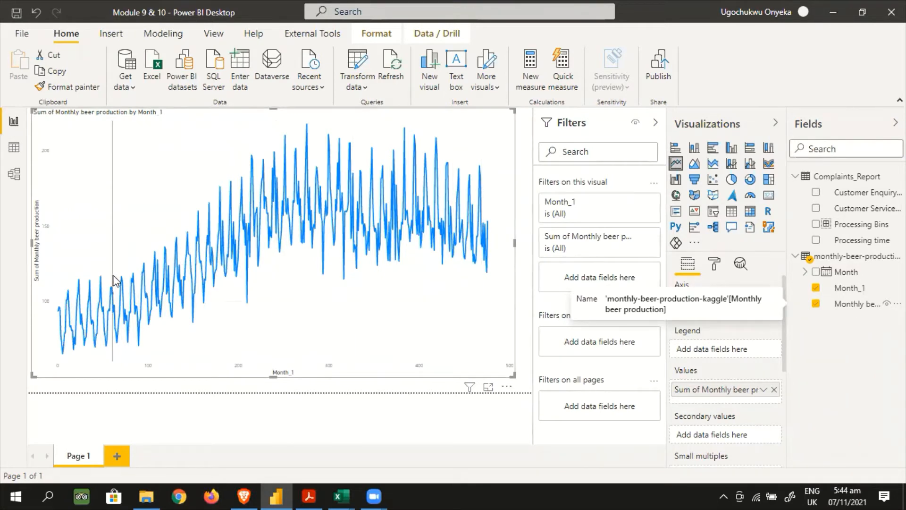
mouse_move(112, 276)
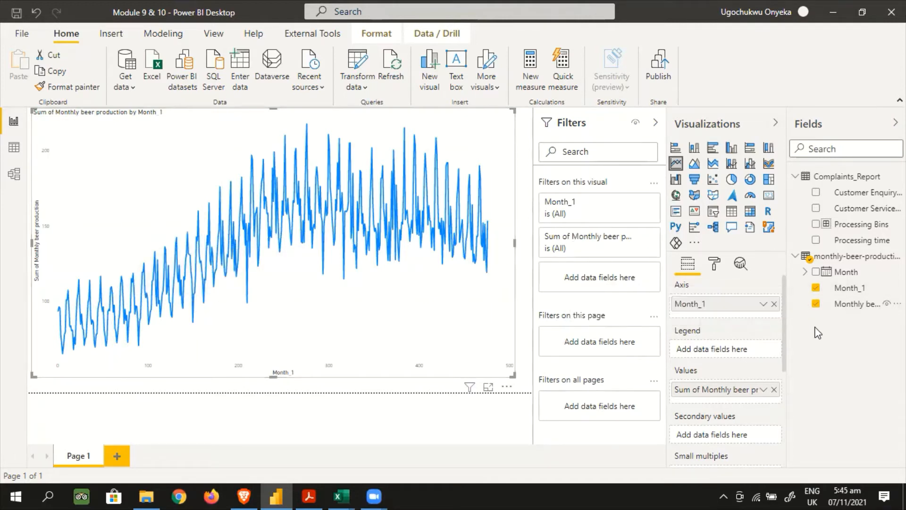
Add a forecast to the line chart from its analytics options
left_click(741, 266)
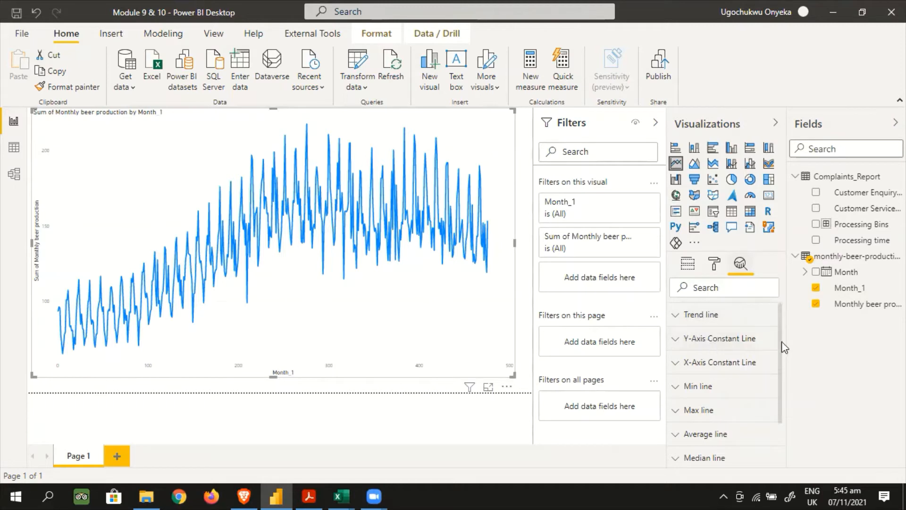
scroll(781, 341, "down", 2)
scroll(779, 396, "down", 1)
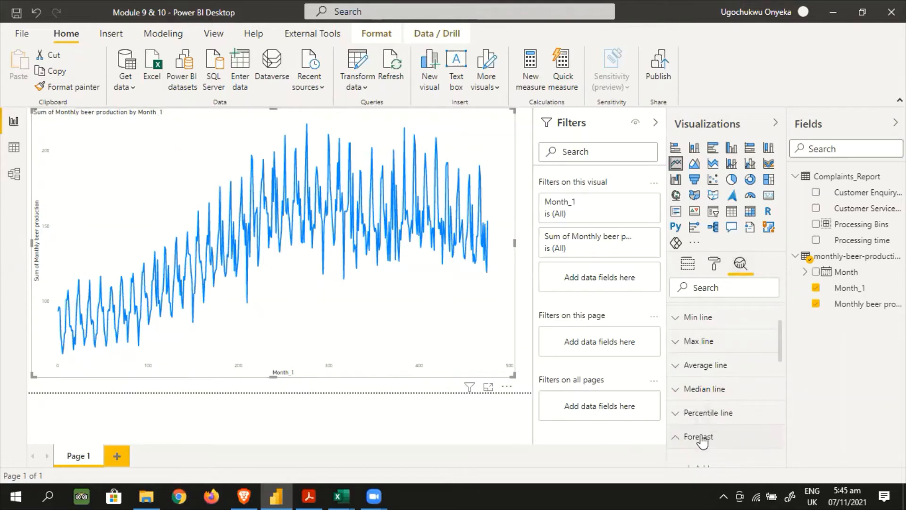
left_click(732, 426)
scroll(717, 387, "up", 1)
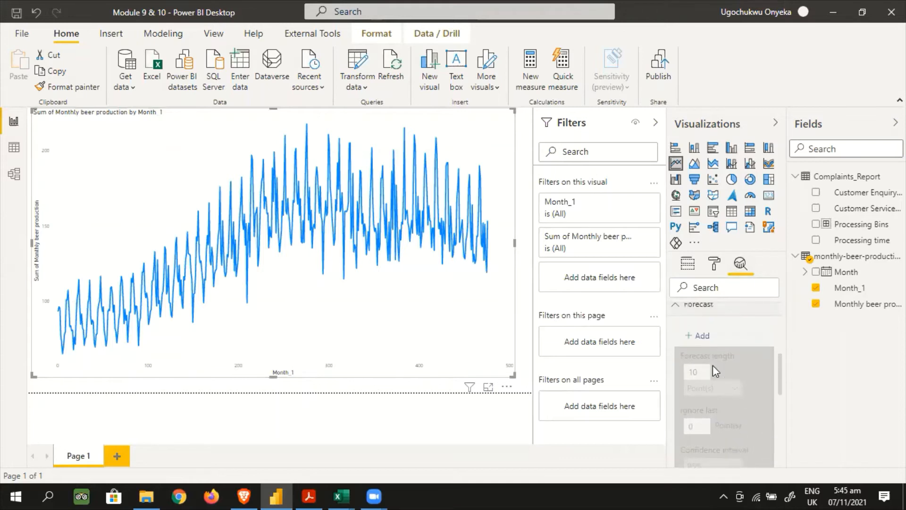
left_click(700, 335)
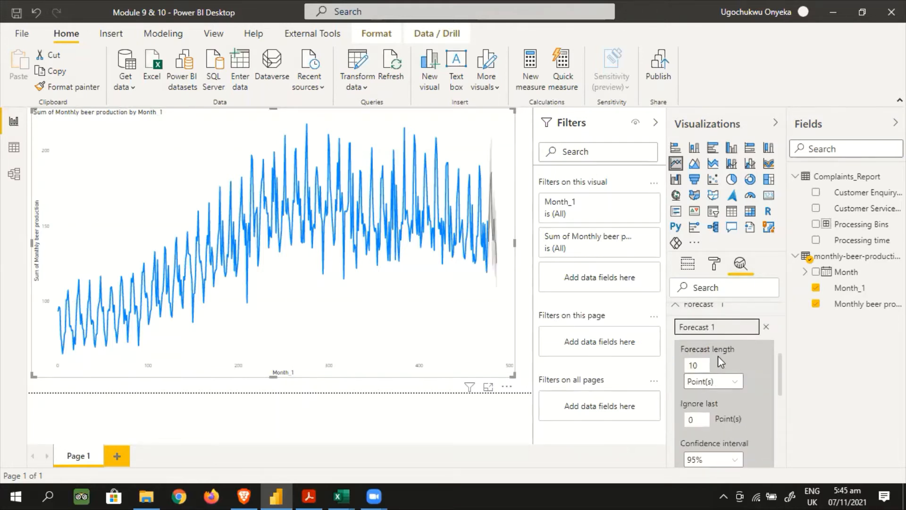
Set the forecast length to 20 points, apply it, and inspect the forecast values at the end of the line
left_click(696, 365)
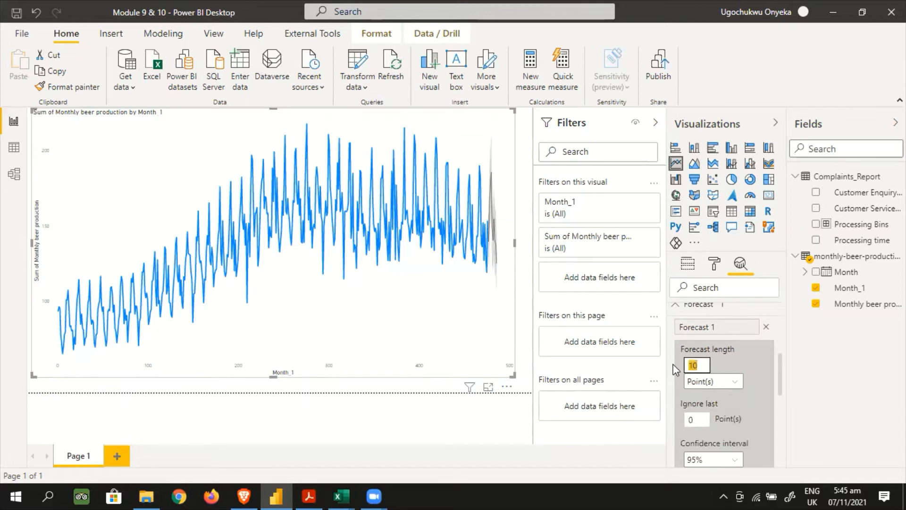
type("20")
left_click(736, 383)
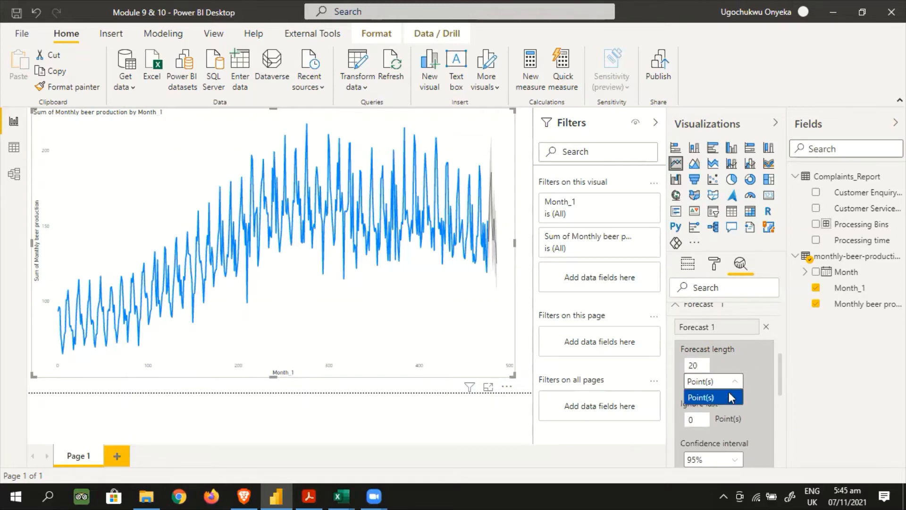
left_click(727, 395)
scroll(726, 393, "down", 2)
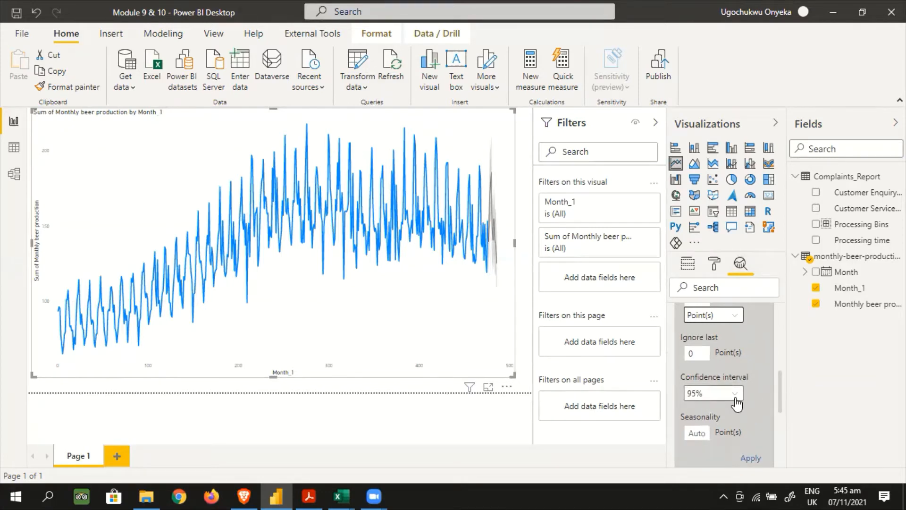
scroll(735, 398, "down", 3)
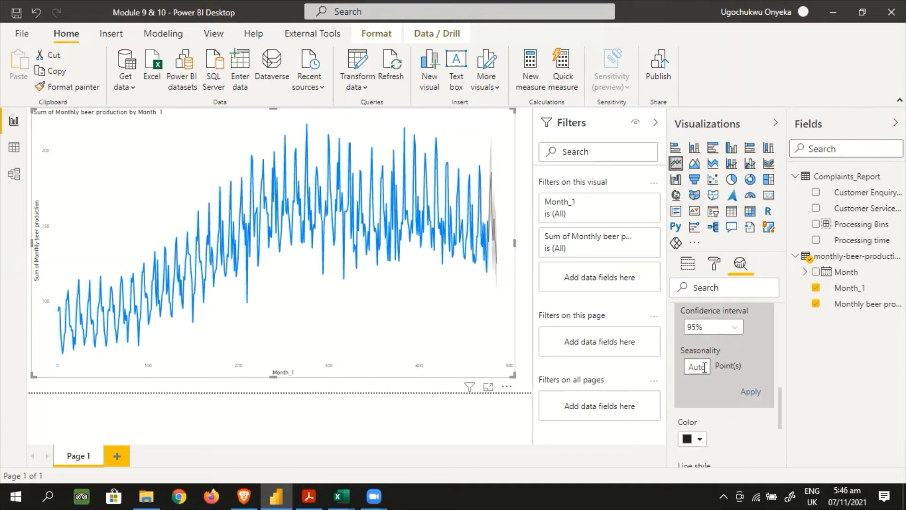
left_click(752, 393)
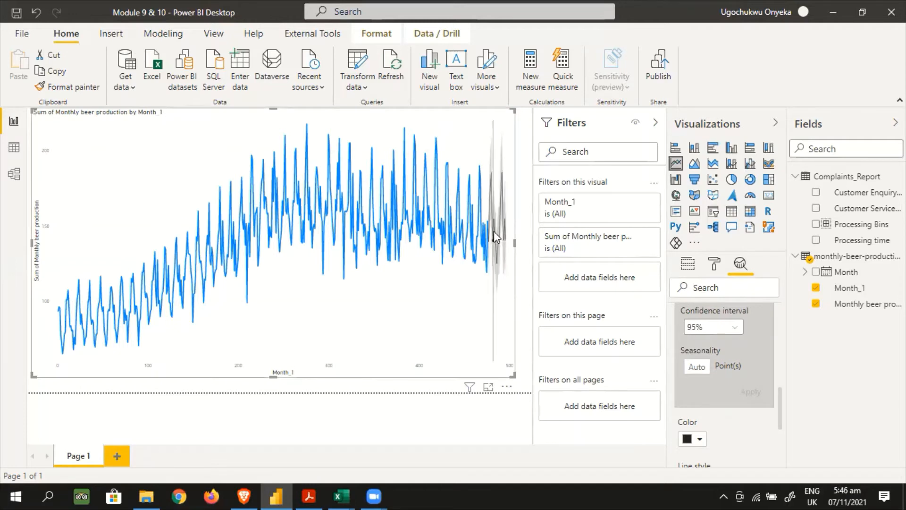
mouse_move(488, 232)
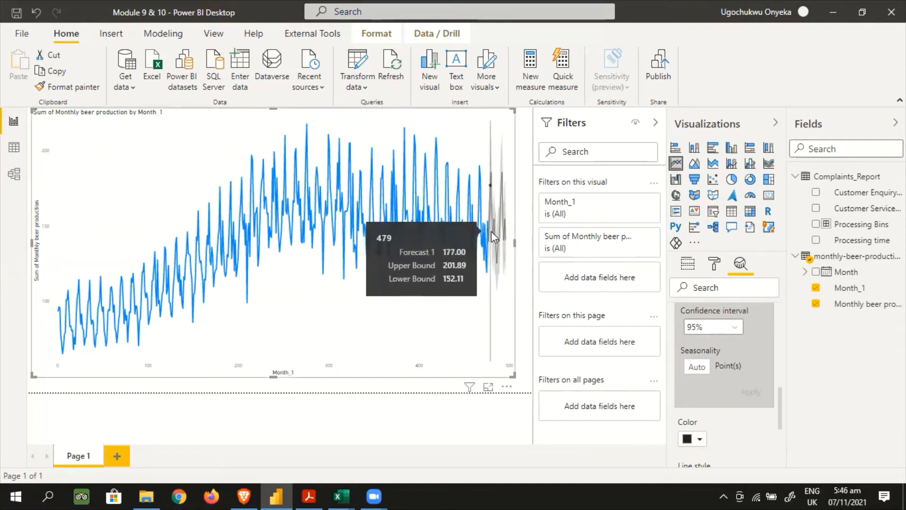
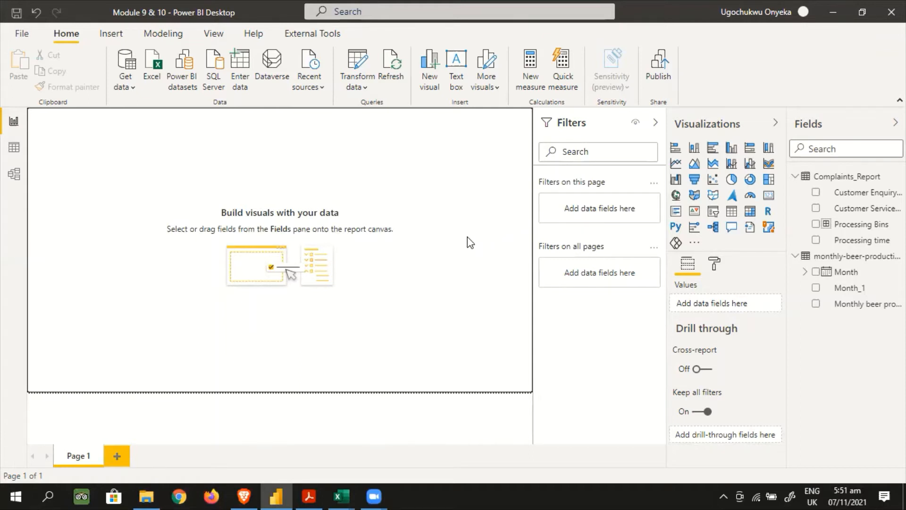
Add a Q&A visual to the page, ask it for "average processing time", and make the visual slightly smaller
left_click(731, 230)
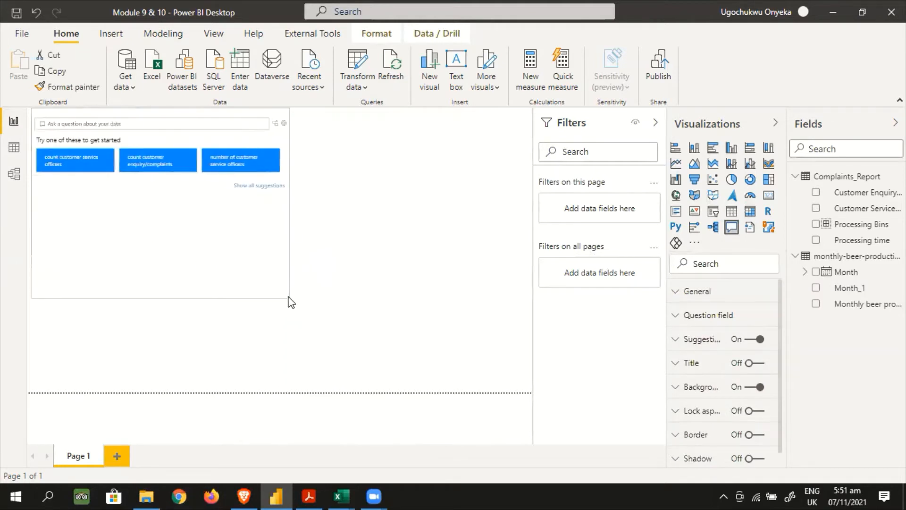
left_click_drag(288, 293, 288, 292)
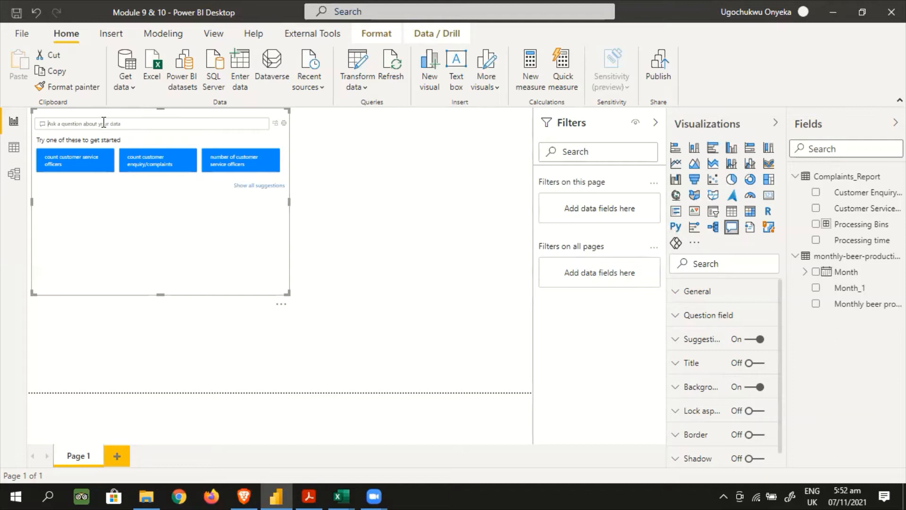
type("average")
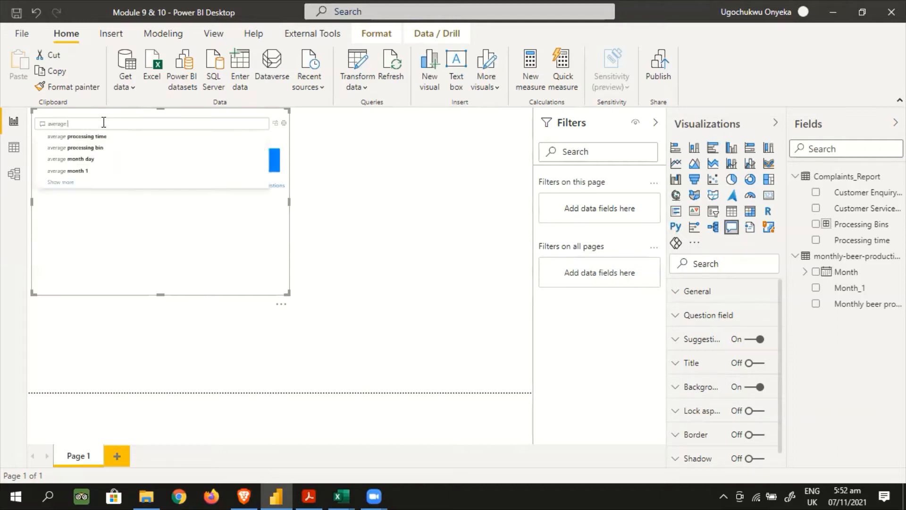
type(" proc")
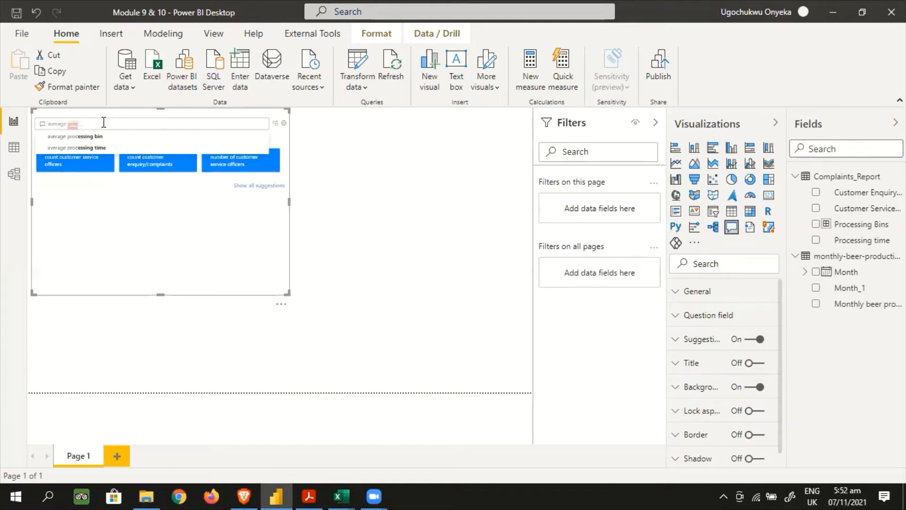
left_click(73, 149)
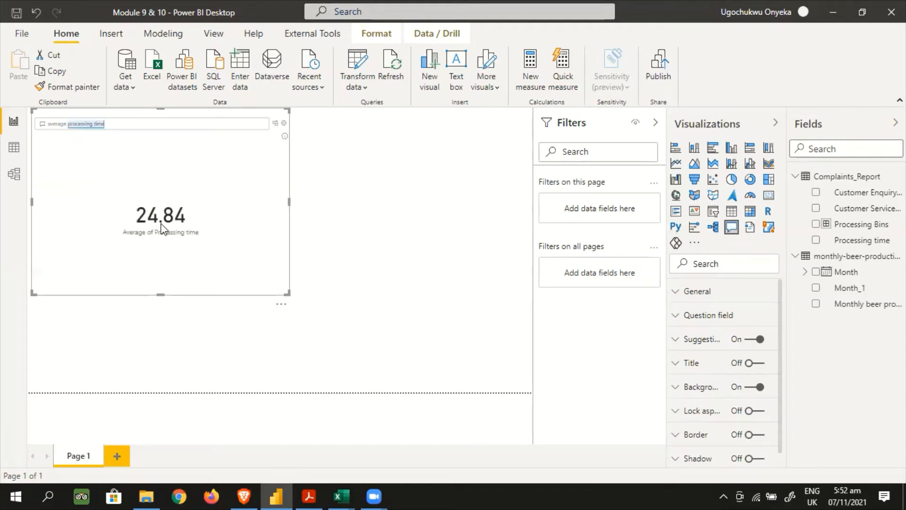
mouse_move(161, 229)
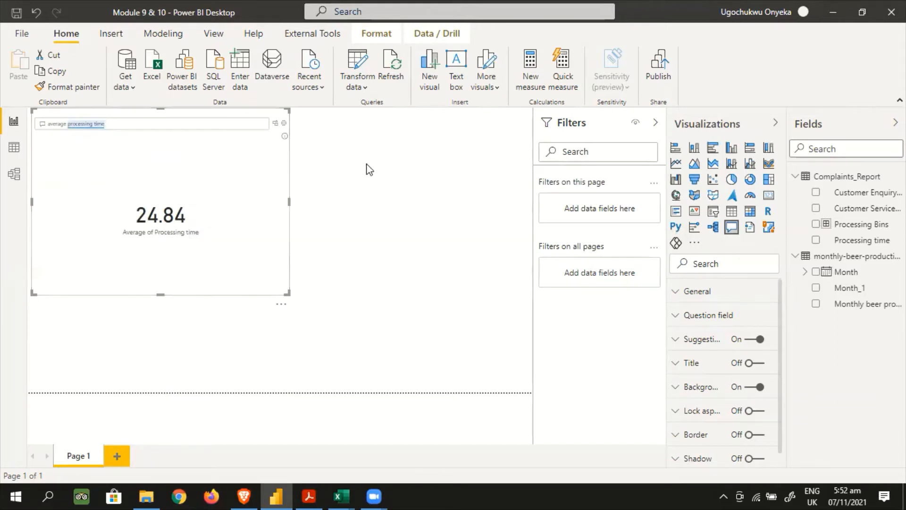
left_click_drag(289, 293, 236, 281)
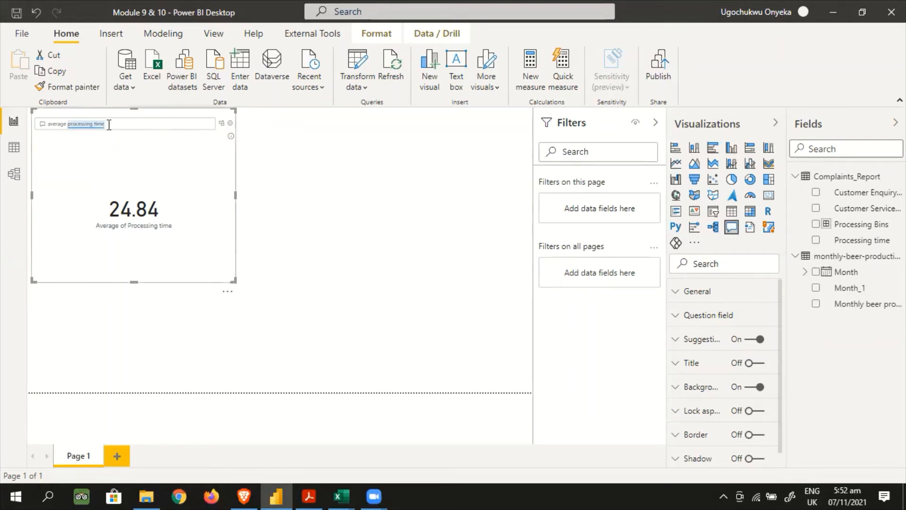
Replace the Q&A visual's question with "top complaints report by processing time"
left_click_drag(105, 123, 47, 125)
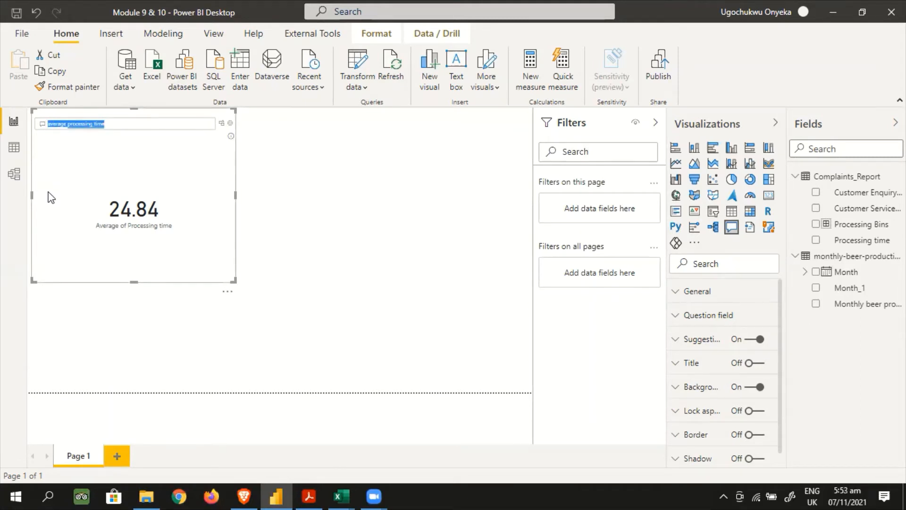
type("tot")
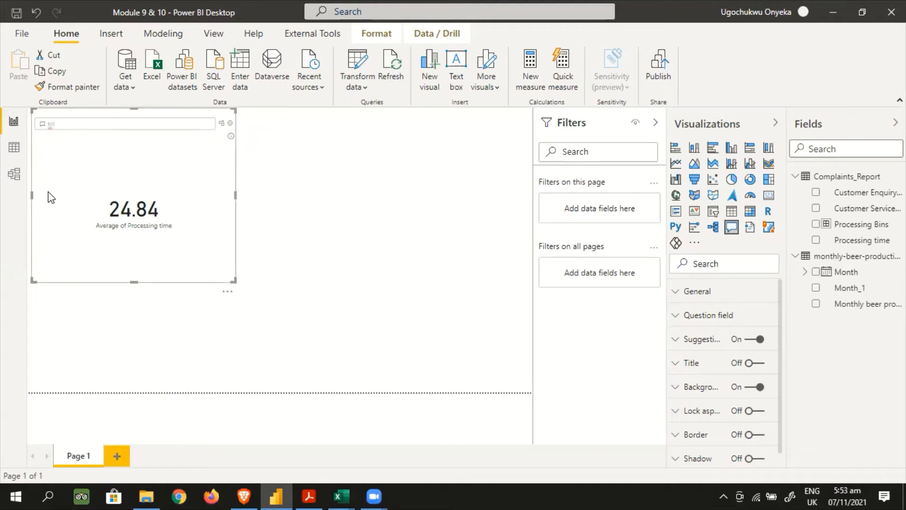
key("BackSpace")
key("BackSpace")
type("op")
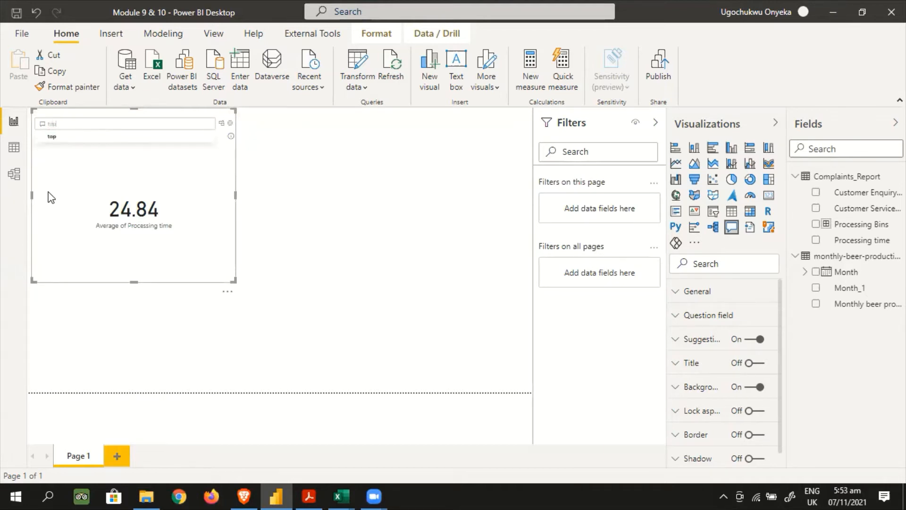
type("10")
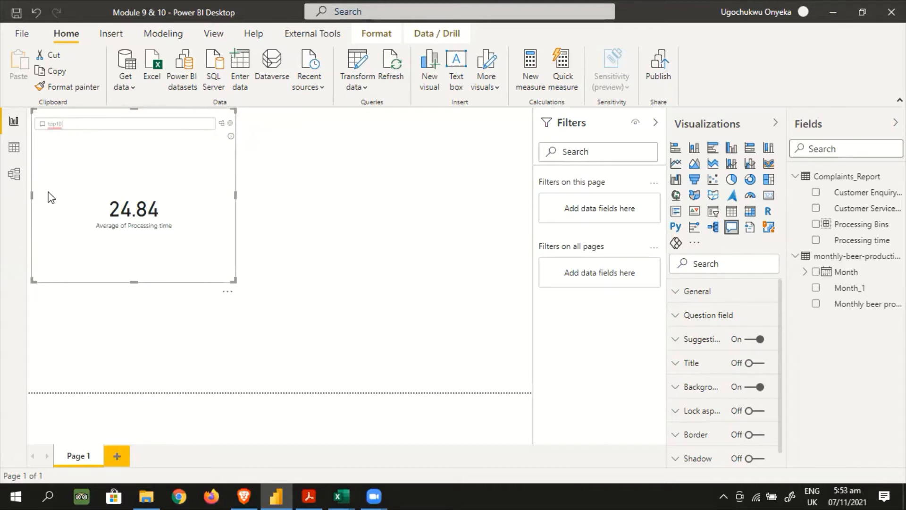
key("BackSpace")
key("BackSpace")
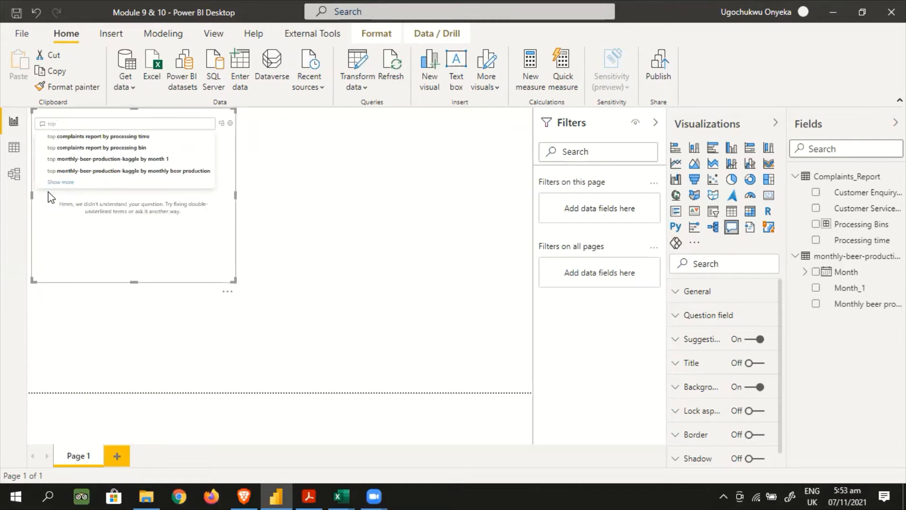
left_click(108, 136)
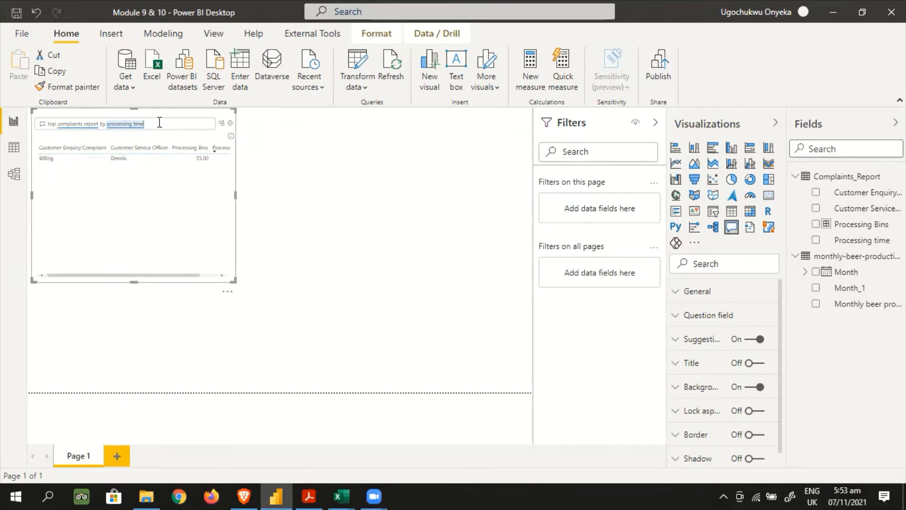
Change the Q&A visual's question to "top 10 customer enquiry/complaint" to chart the enquiry types
key("BackSpace")
key("BackSpace")
key("BackSpace")
key("BackSpace")
key("BackSpace")
key("BackSpace")
key("BackSpace")
key("BackSpace")
key("BackSpace")
key("BackSpace")
key("BackSpace")
key("BackSpace")
key("BackSpace")
key("BackSpace")
key("BackSpace")
key("BackSpace")
key("BackSpace")
key("BackSpace")
key("BackSpace")
key("BackSpace")
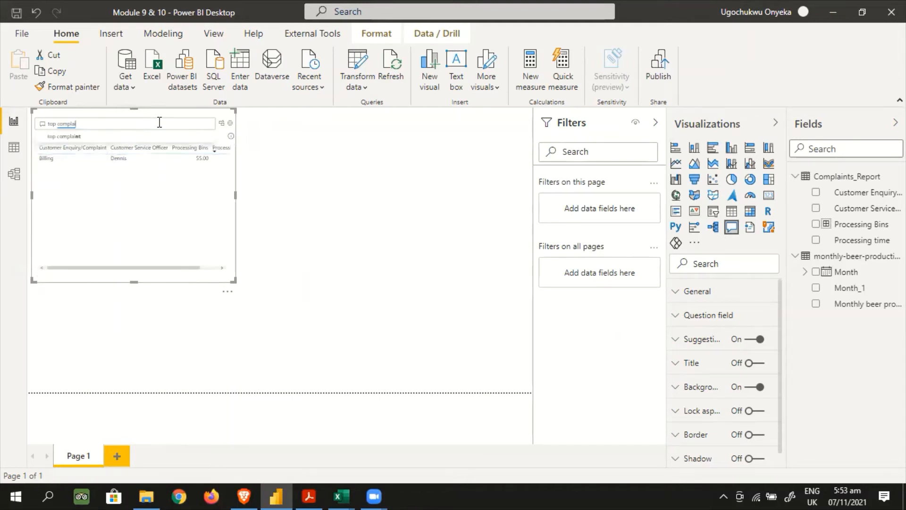
key("BackSpace")
key("BackSpace")
key("BackSpace")
key("BackSpace")
key("BackSpace")
key("BackSpace")
key("BackSpace")
key("BackSpace")
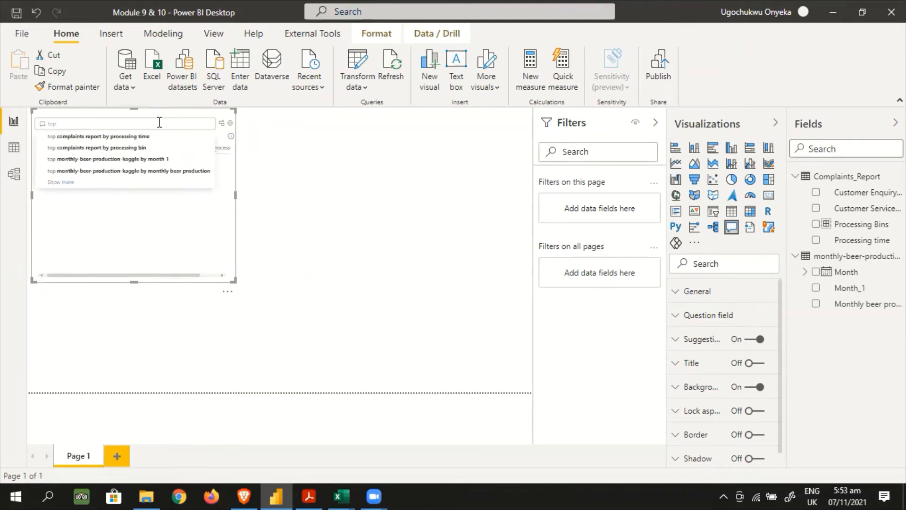
type("cus")
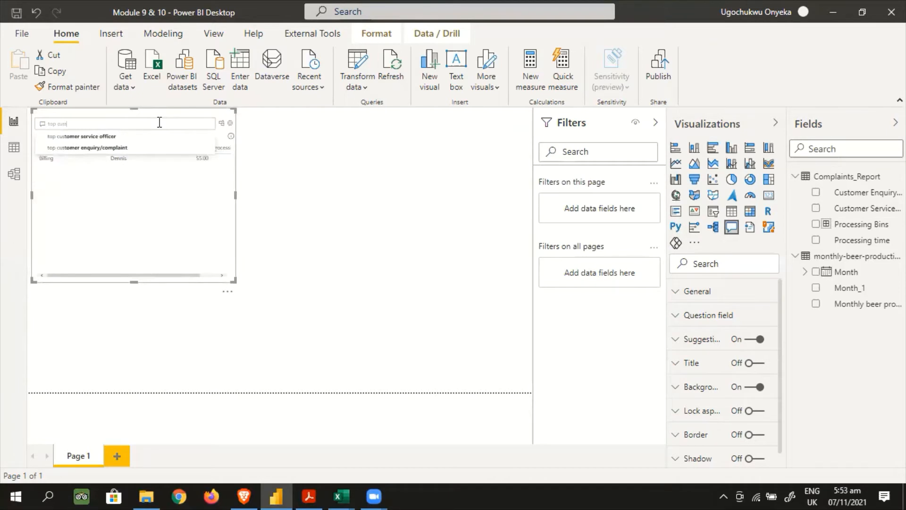
type("tomer e")
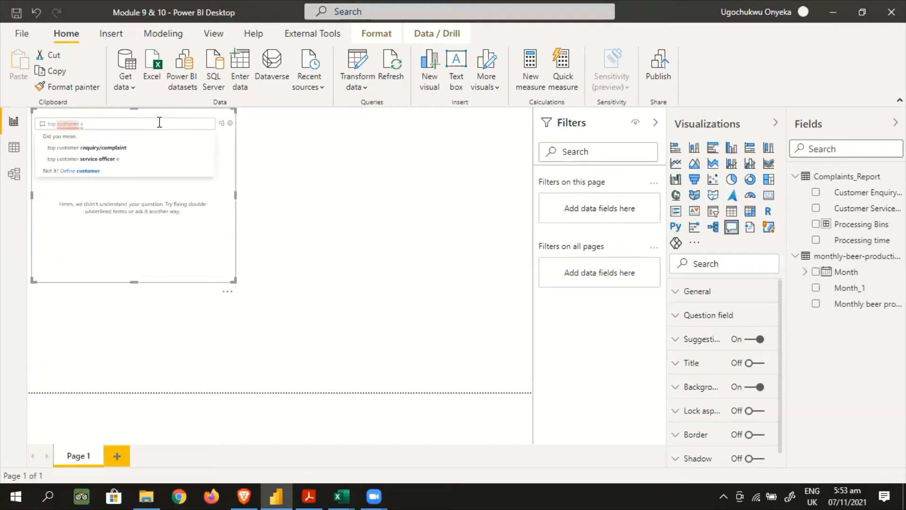
type("10")
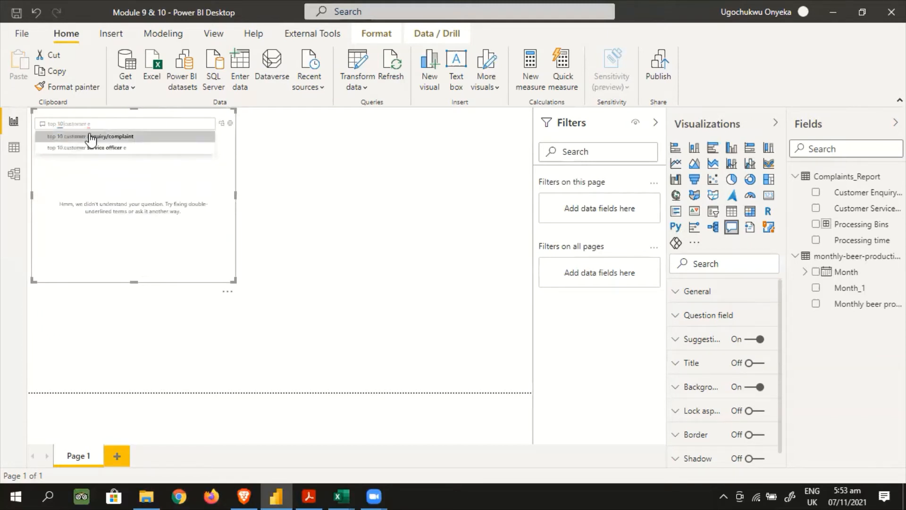
left_click(90, 137)
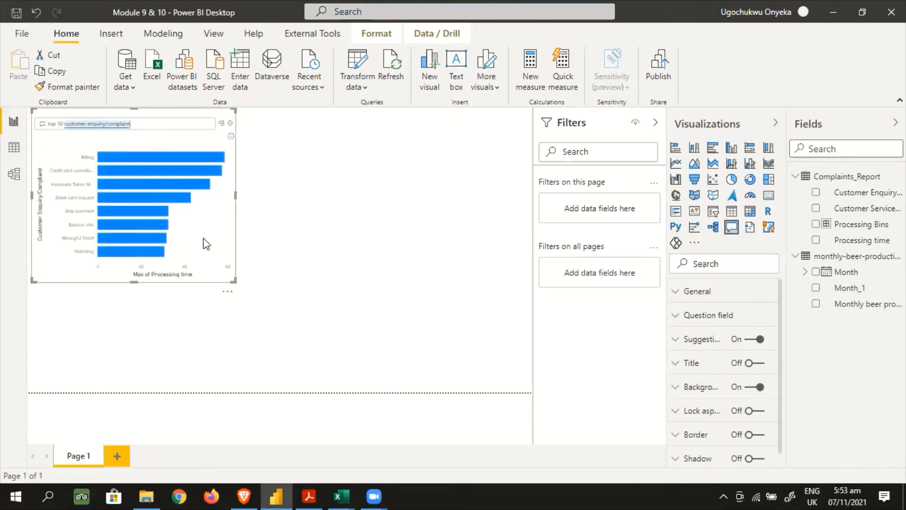
mouse_move(142, 185)
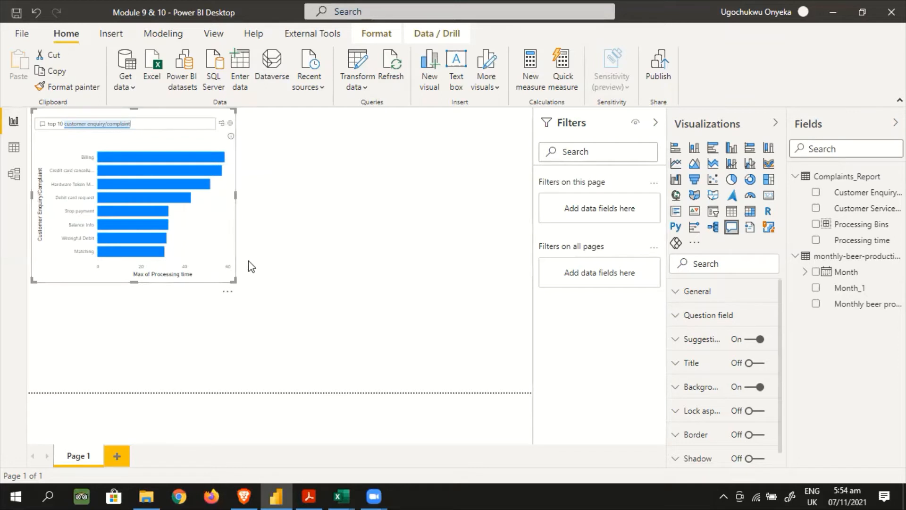
Add a decomposition tree, place it beside the Q&A visual, and enlarge it to the page's edge
left_click(275, 225)
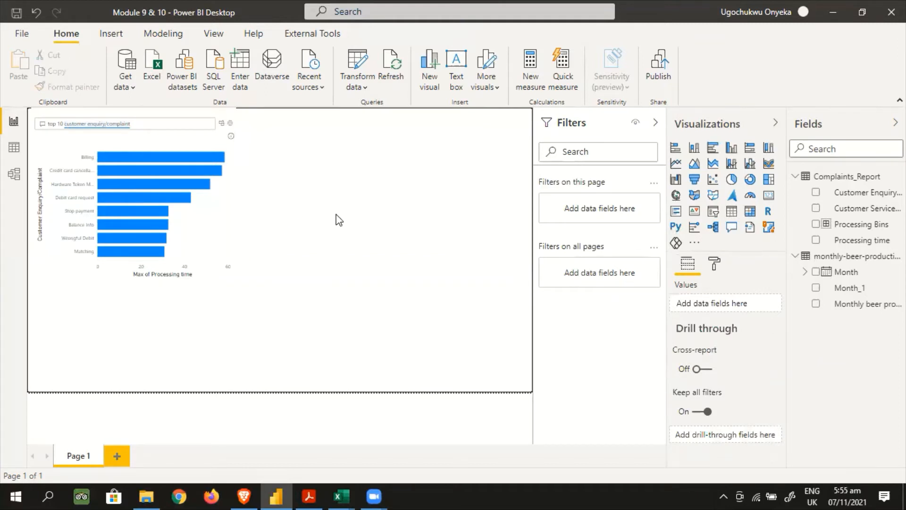
left_click(714, 228)
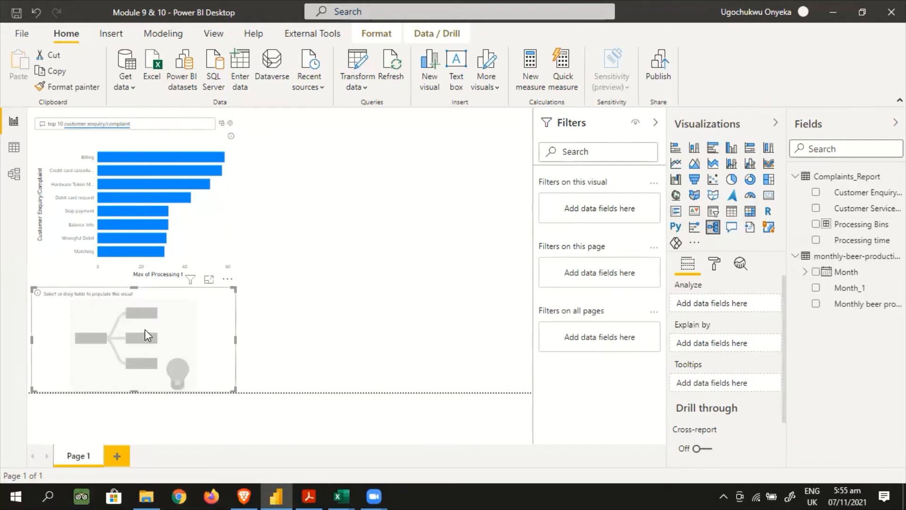
left_click_drag(145, 333, 375, 171)
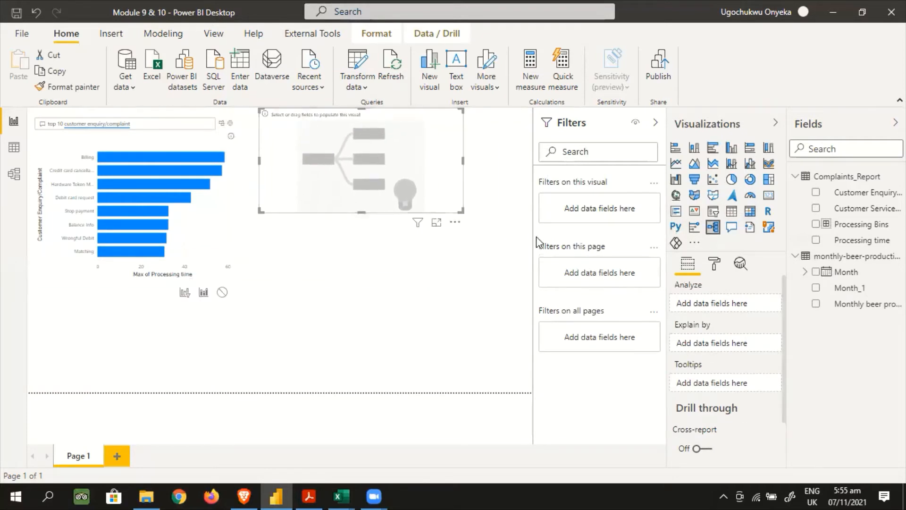
left_click_drag(464, 212, 530, 322)
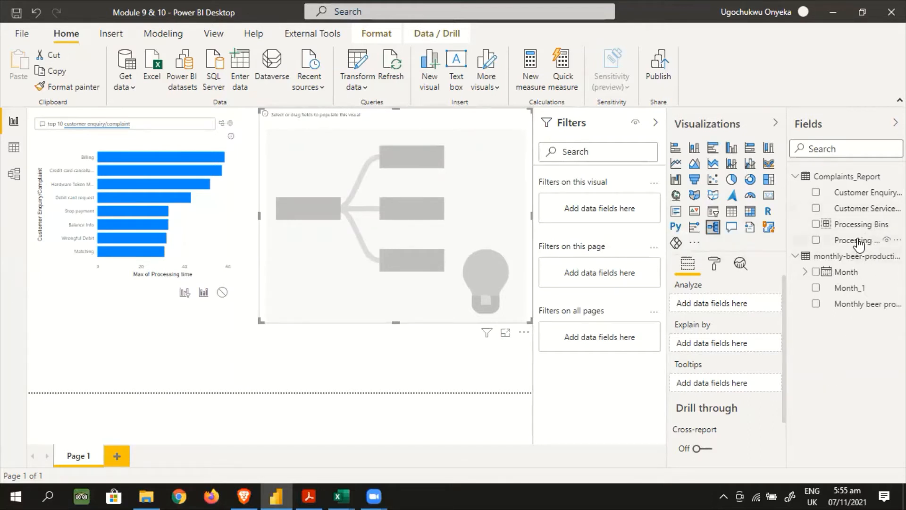
Set Processing time as the decomposition tree's analyzed value and review its aggregation choices, keeping Count
left_click_drag(858, 243, 734, 308)
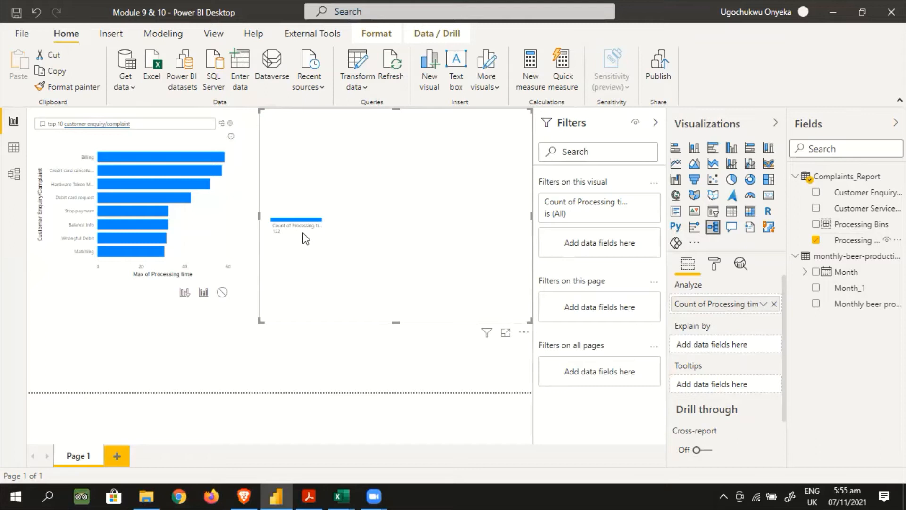
mouse_move(302, 229)
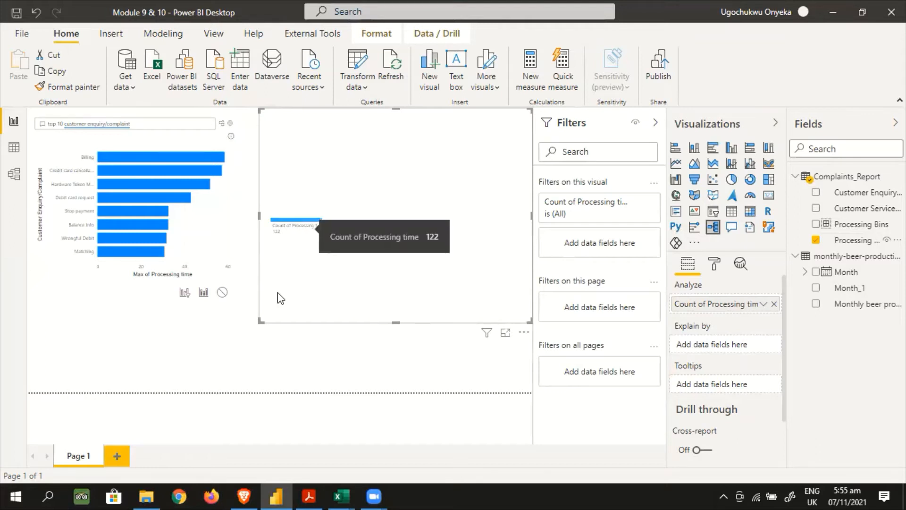
left_click(763, 304)
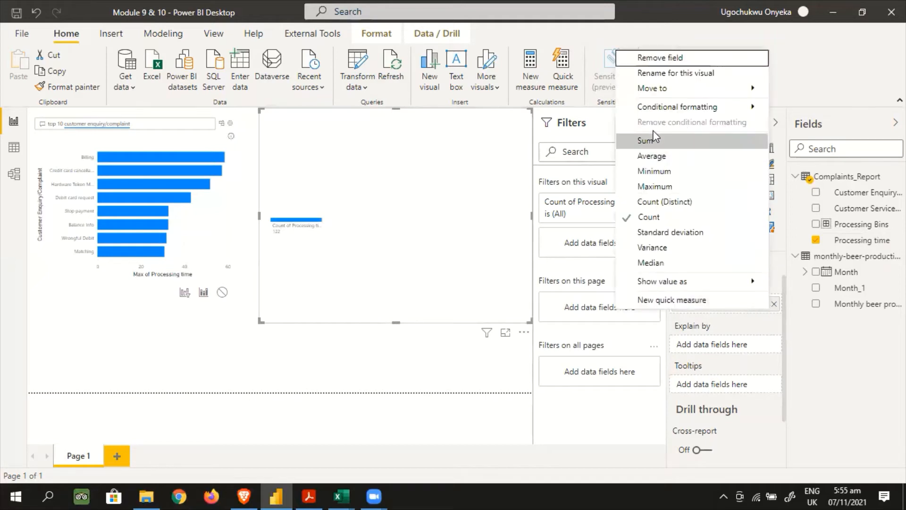
left_click(454, 269)
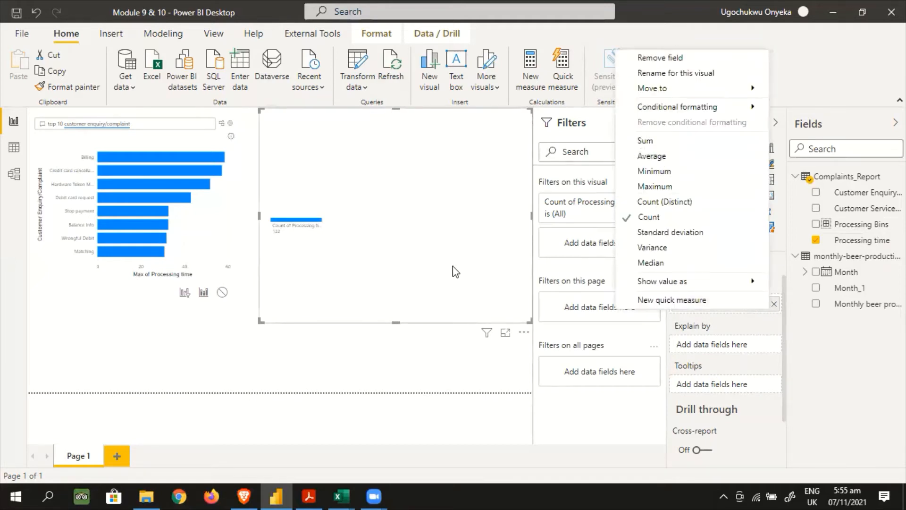
left_click(876, 344)
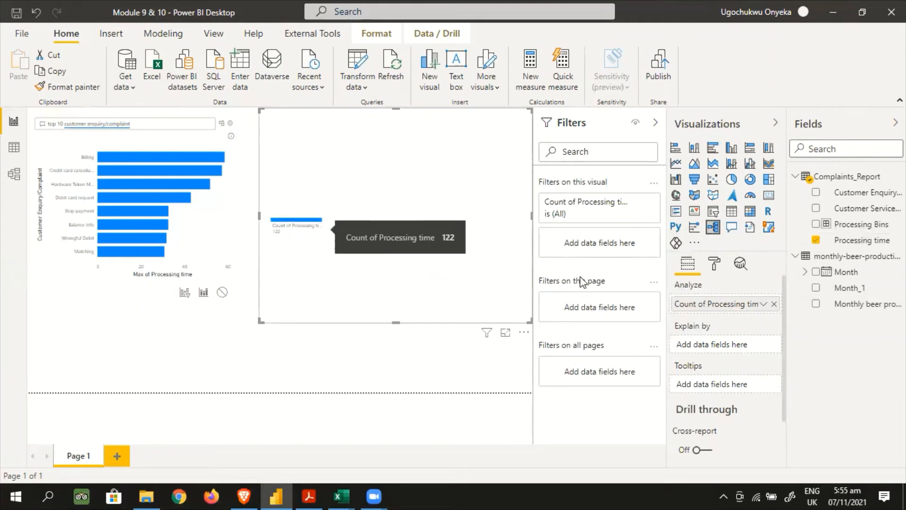
Explain the processing time count by Customer Enquiry/Complaint and split the tree's root by High value
left_click_drag(863, 192, 745, 351)
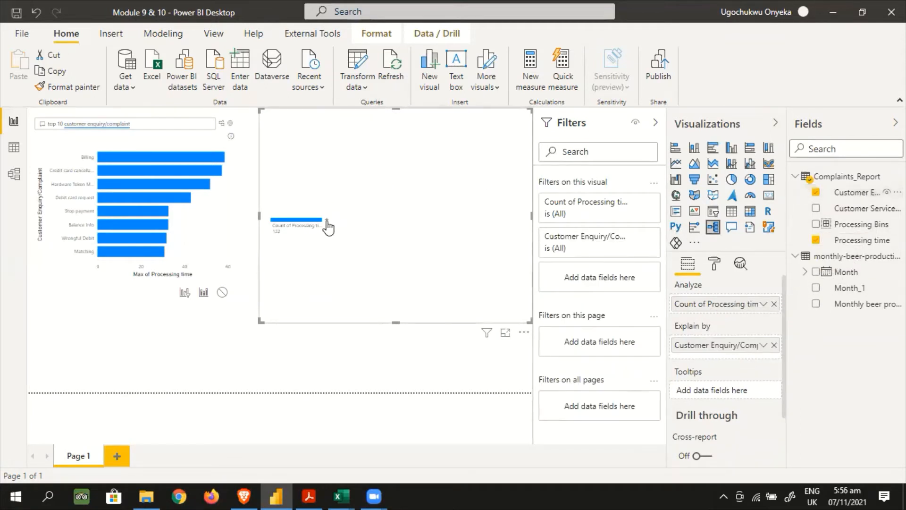
left_click(326, 220)
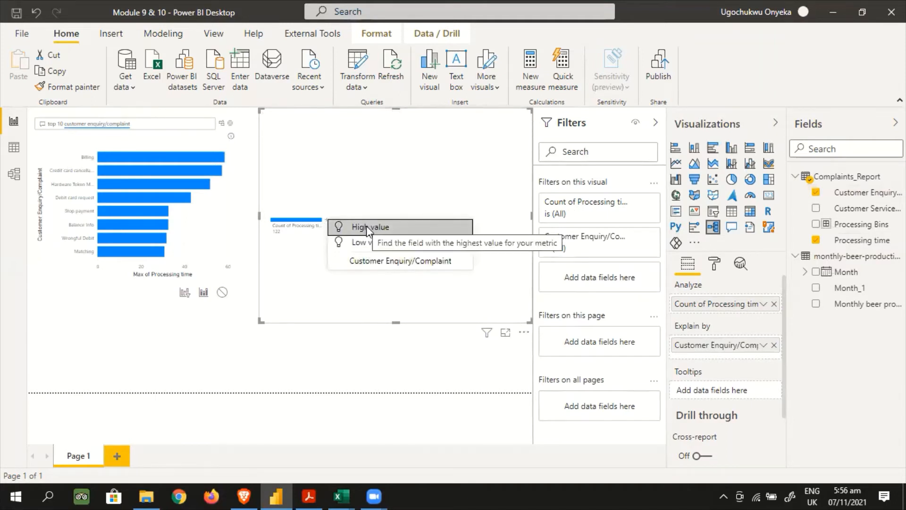
left_click(366, 227)
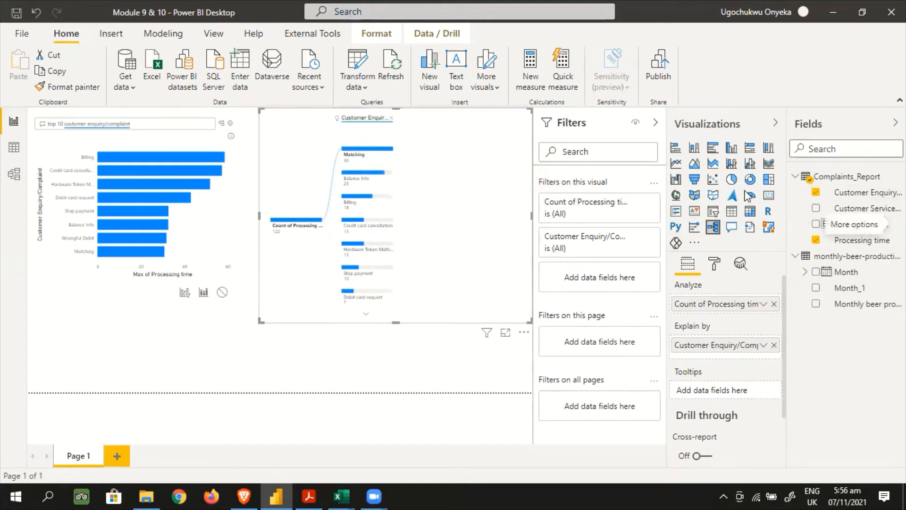
Add Customer Service Officer as a second explaining field and split the Matching node by High value
left_click_drag(856, 209, 751, 354)
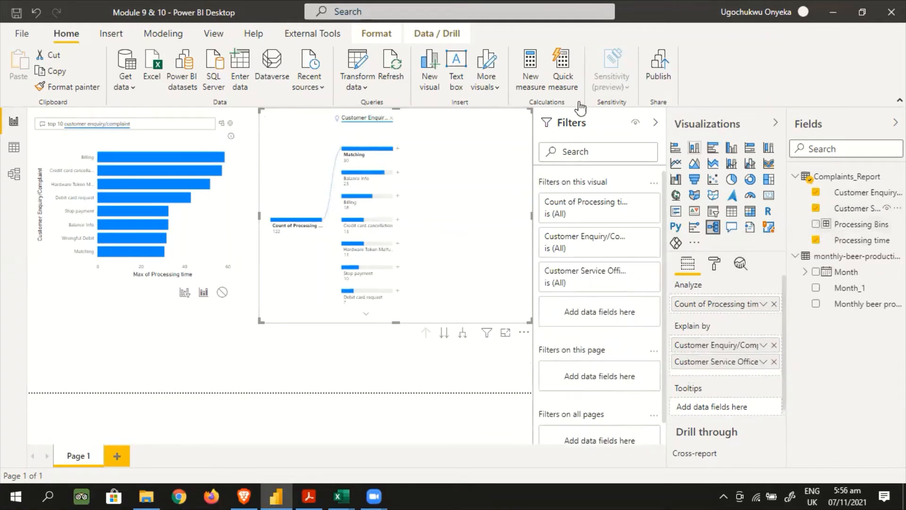
left_click(396, 151)
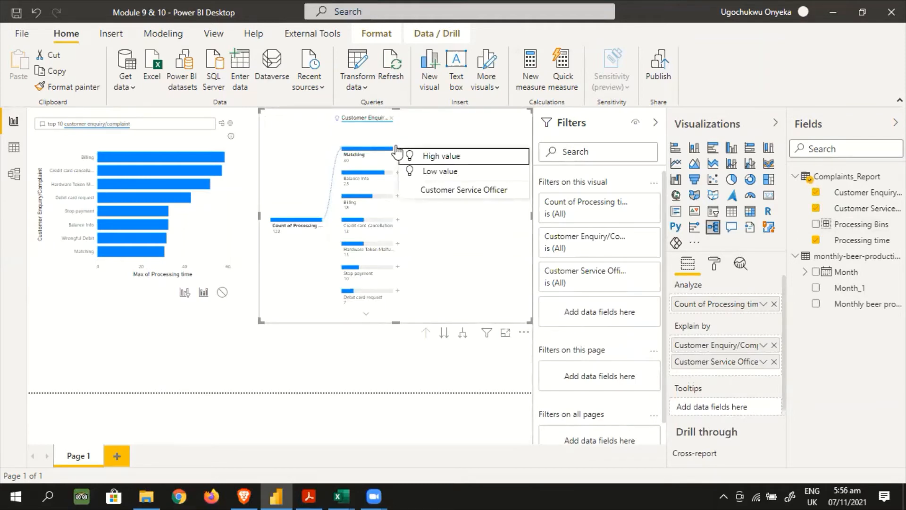
left_click(427, 154)
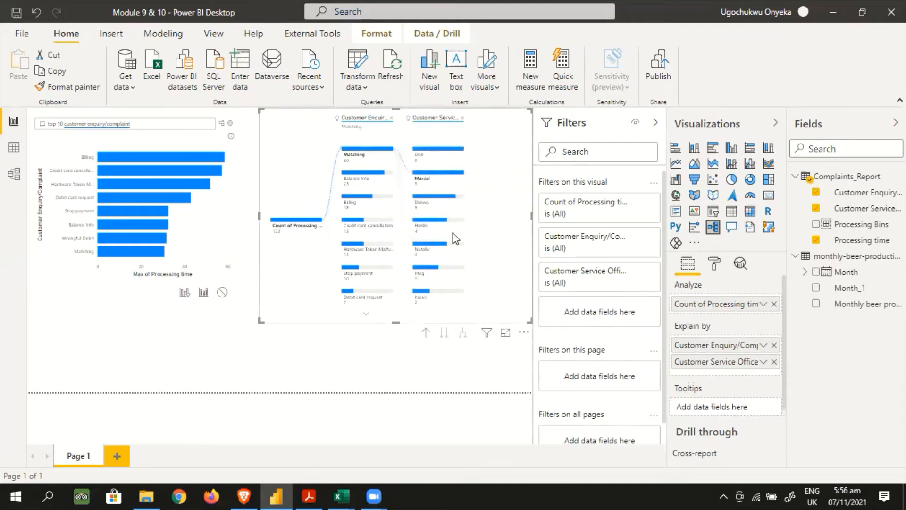
Delete the Q&A visual and the decomposition tree from the report page
mouse_move(390, 153)
mouse_move(424, 179)
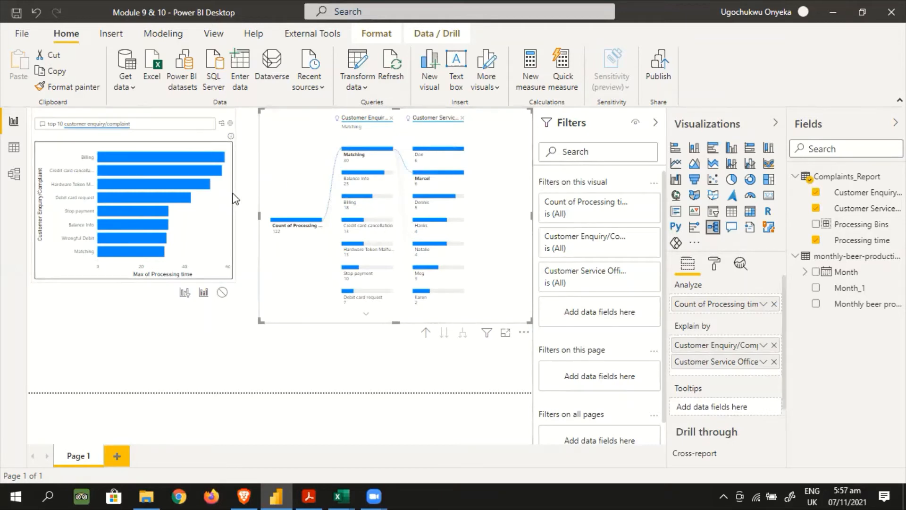
key("Delete")
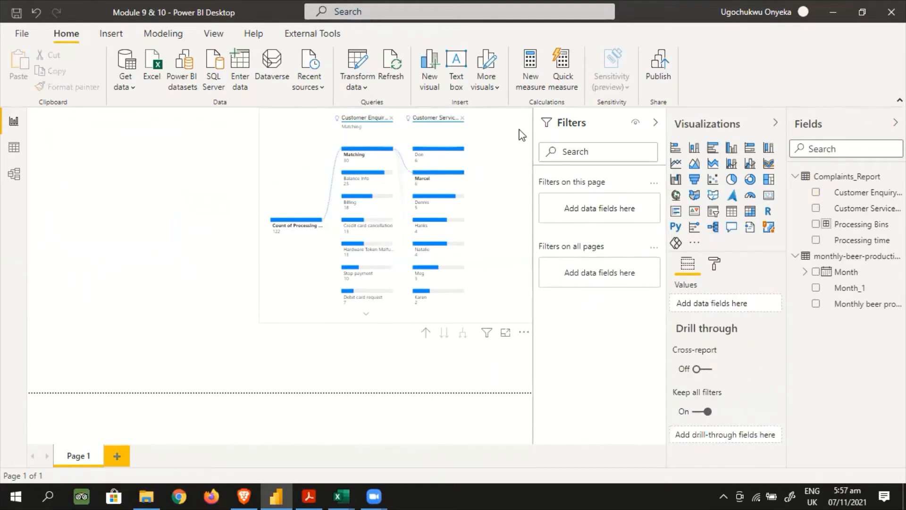
key("Delete")
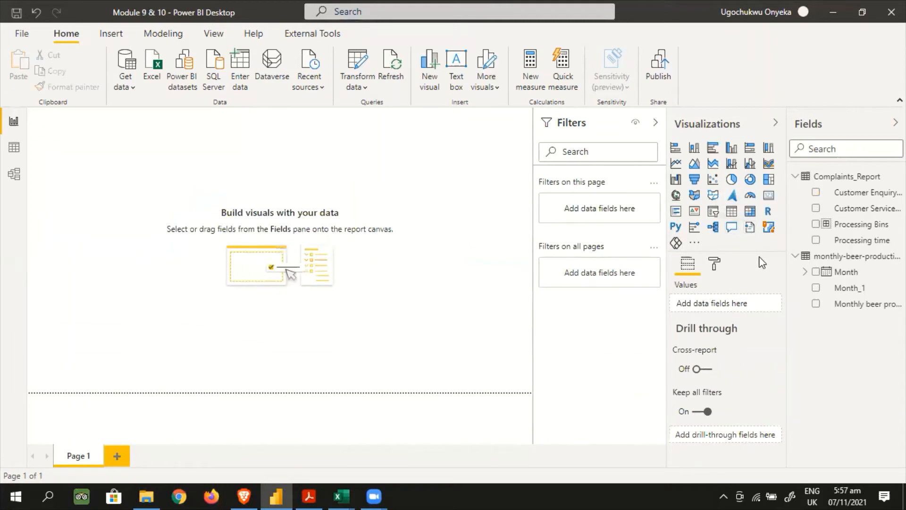
Add a key influencers visual, enlarge it, and set Processing time as its analyzed field
left_click(694, 228)
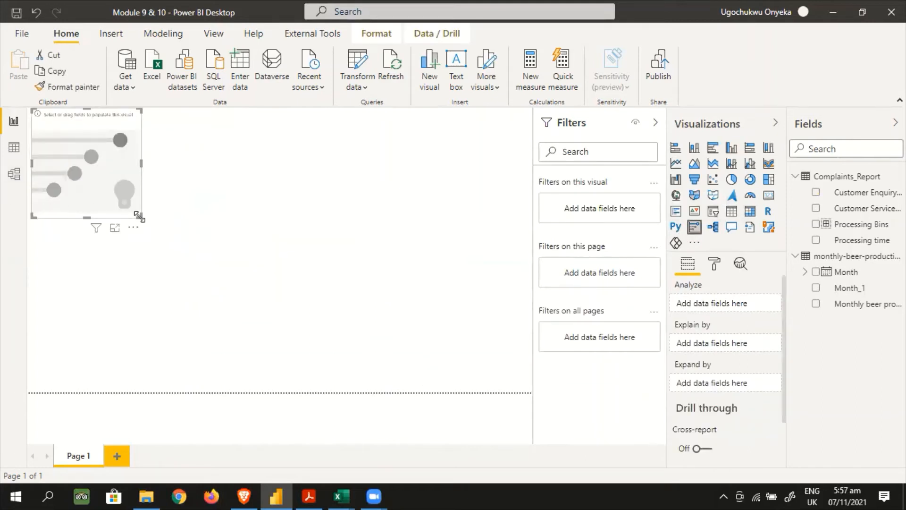
left_click_drag(141, 217, 230, 338)
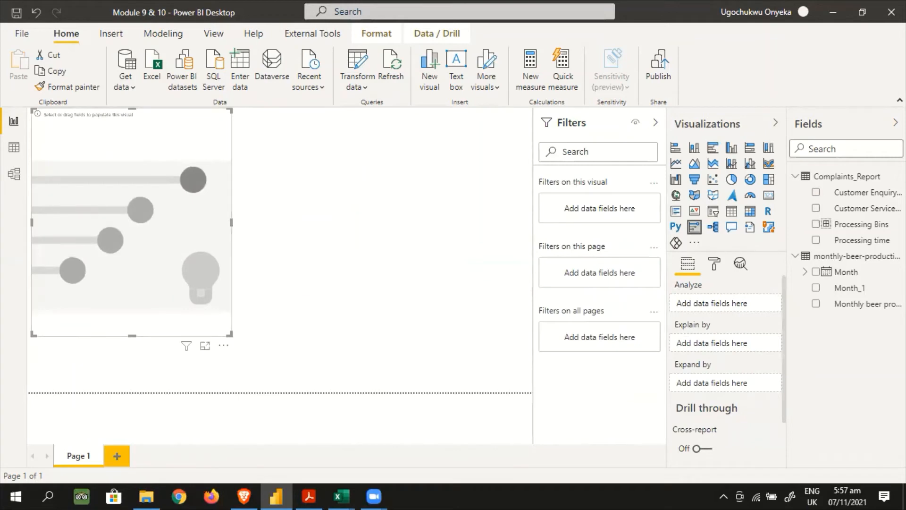
left_click_drag(884, 244, 747, 306)
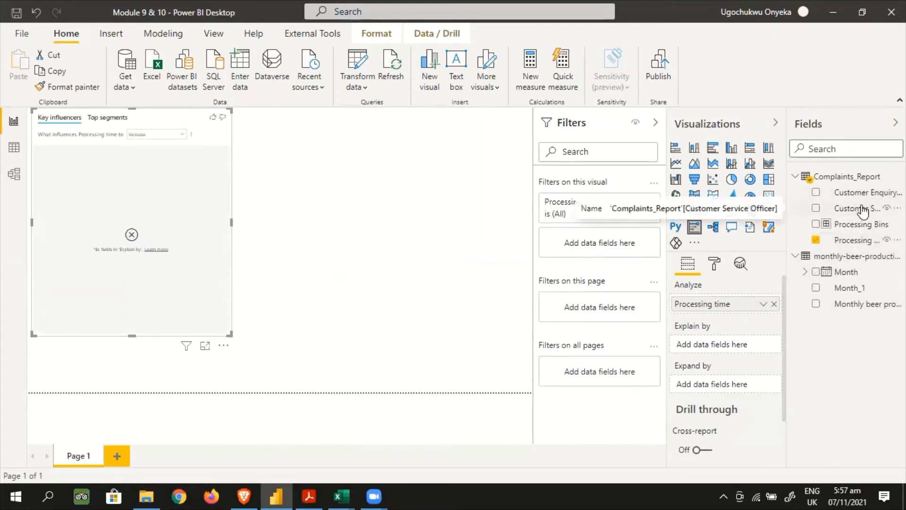
Explain Processing time by Customer Service Officer and check both the Top segments and Key influencers views
left_click_drag(862, 211, 739, 350)
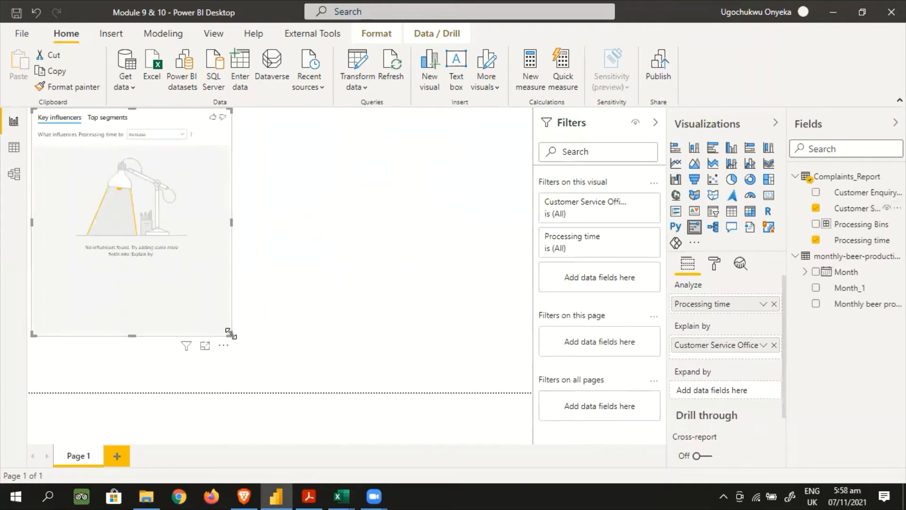
left_click(105, 117)
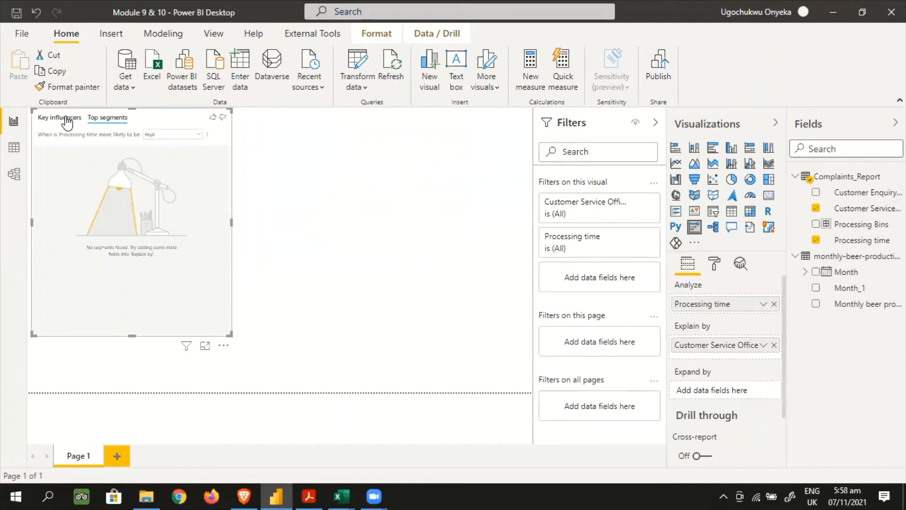
left_click(68, 120)
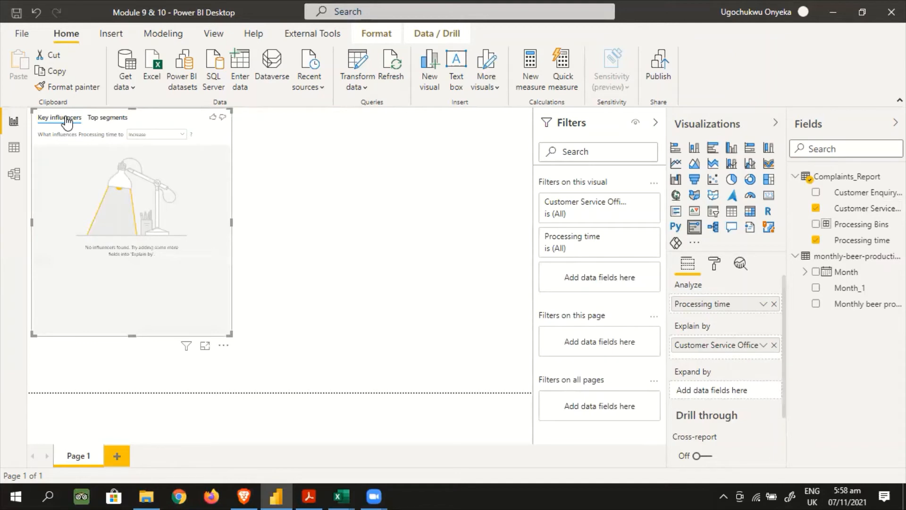
Replace Customer Service Officer with Customer Enquiry/Complaint as the key influencers visual's explaining field
left_click(774, 345)
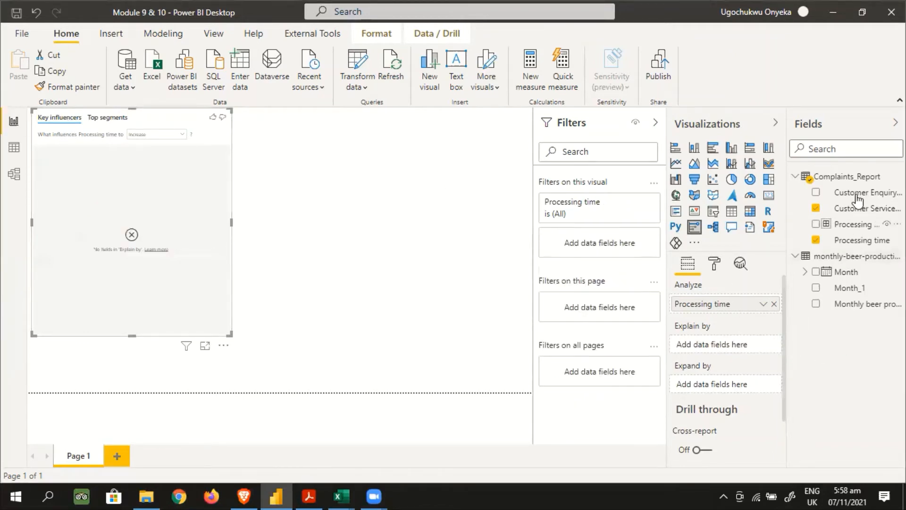
left_click_drag(854, 193, 719, 347)
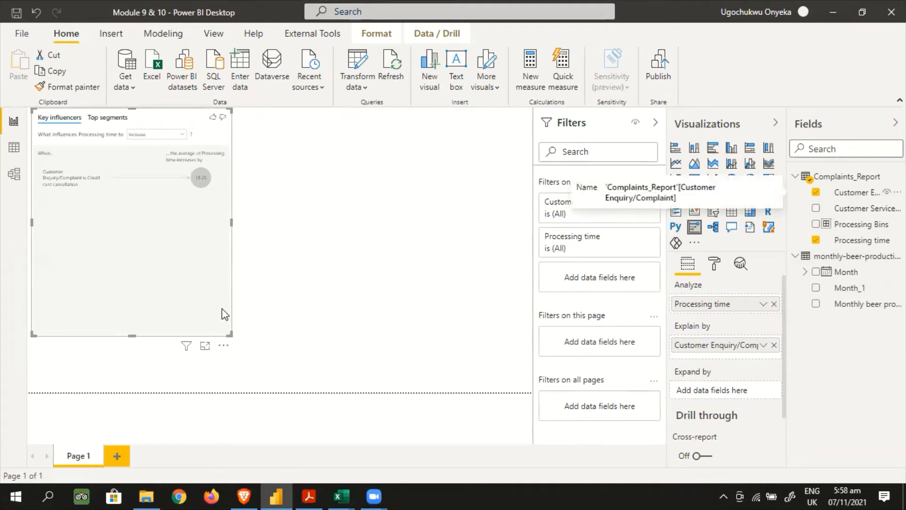
Search the key influencers visual's format options for size, enlarge the visual on the page, and return to its field settings
left_click(716, 267)
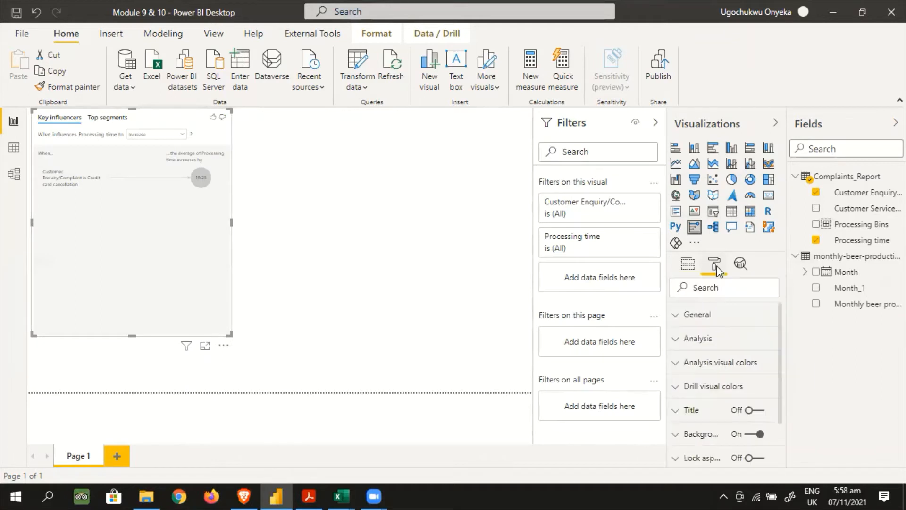
left_click(701, 286)
type("size")
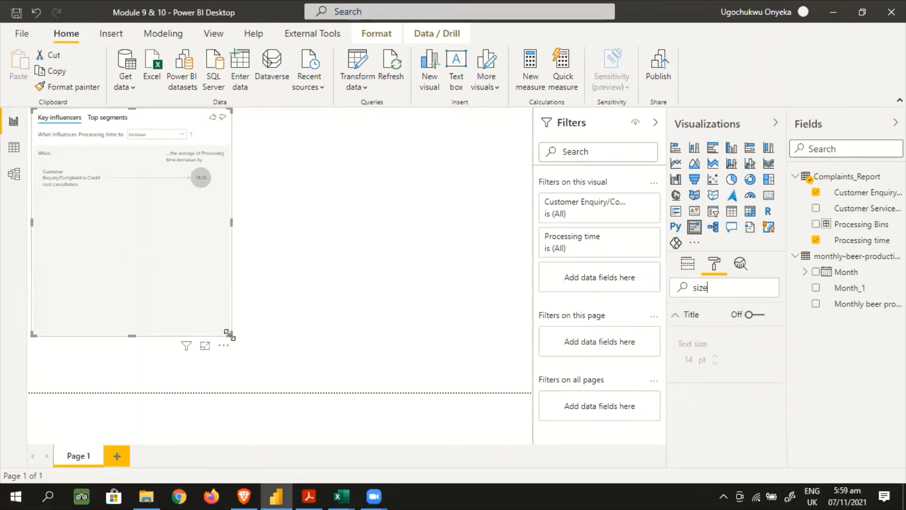
left_click_drag(229, 334, 279, 366)
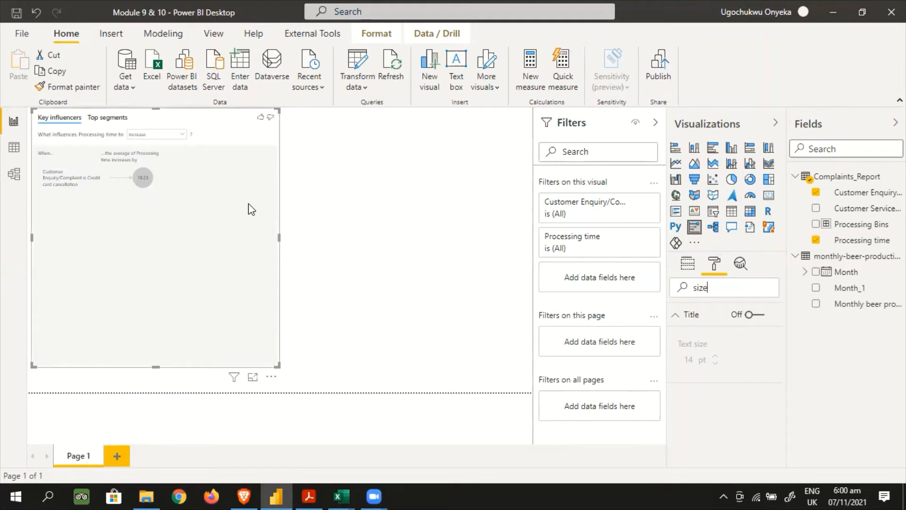
key("BackSpace")
key("BackSpace")
key("BackSpace")
key("BackSpace")
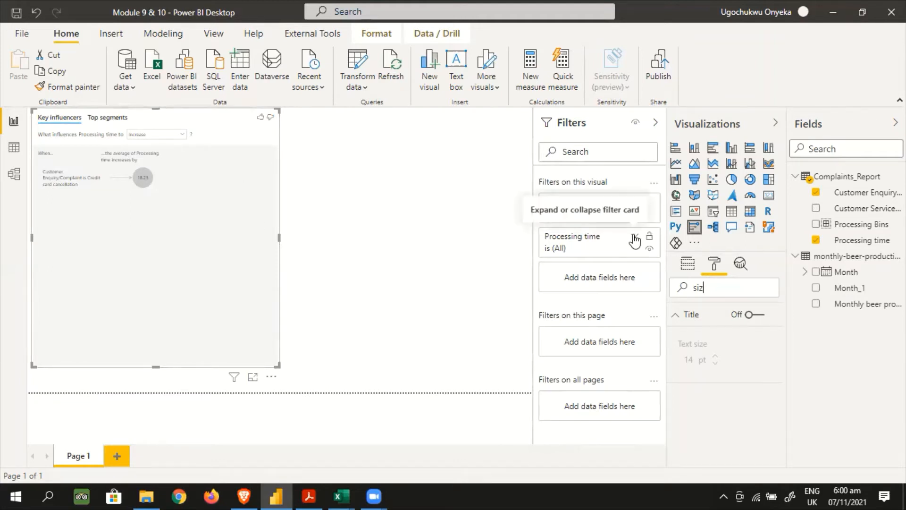
left_click(689, 266)
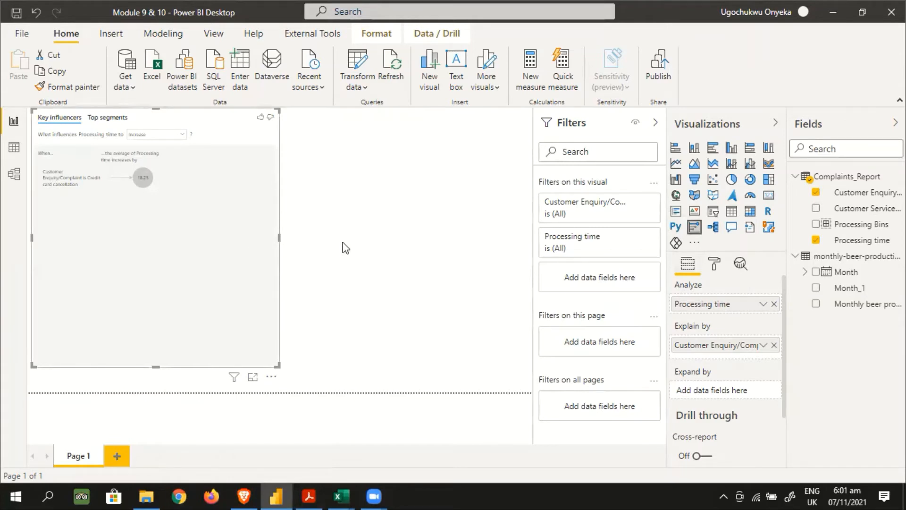
Delete the key influencers visual and switch to the Brave browser to view the mldatasets repository on GitHub
key("Delete")
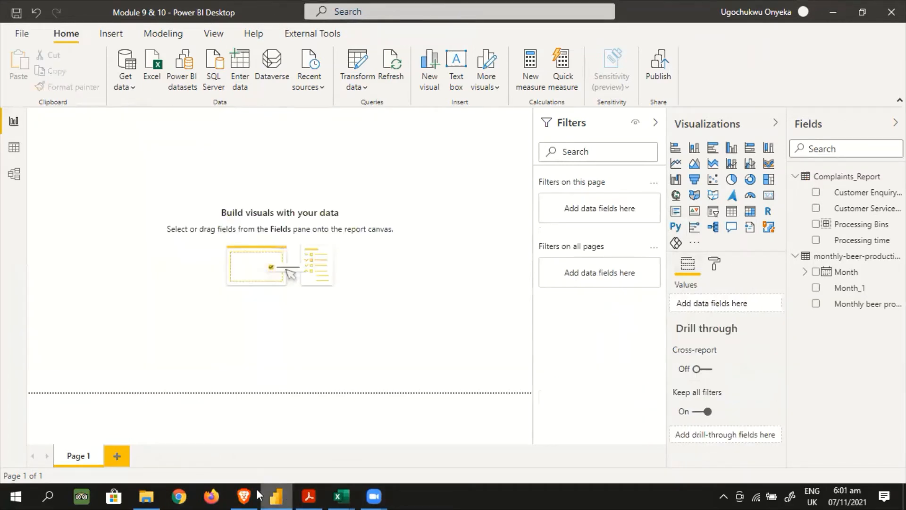
left_click(244, 495)
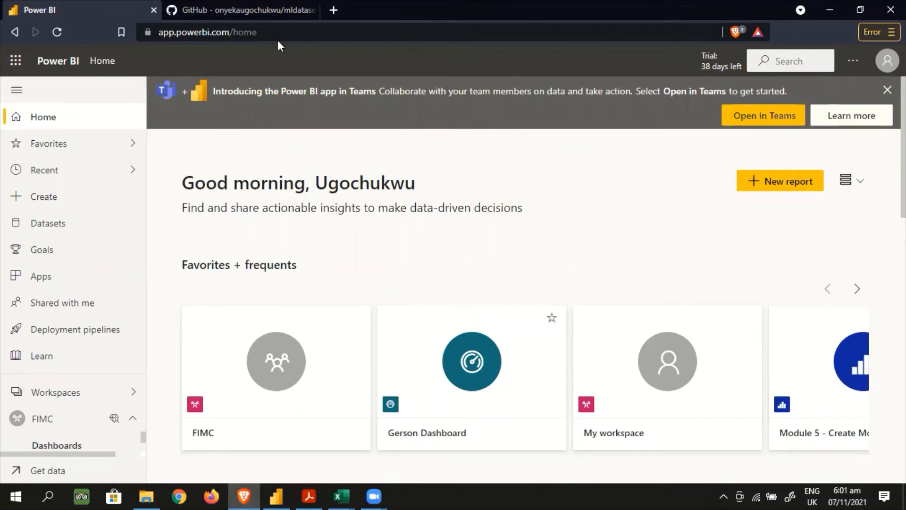
left_click(248, 12)
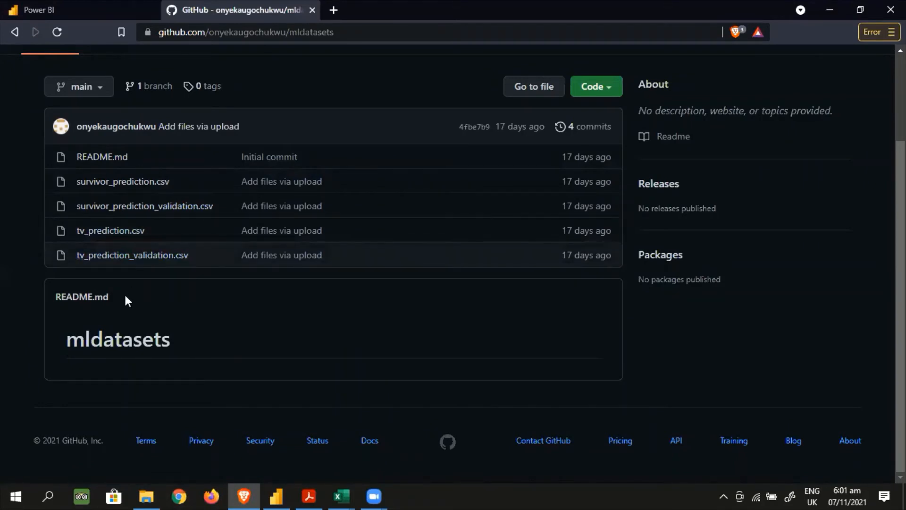
Return to the Power BI service and open the FIMC workspace
left_click(75, 7)
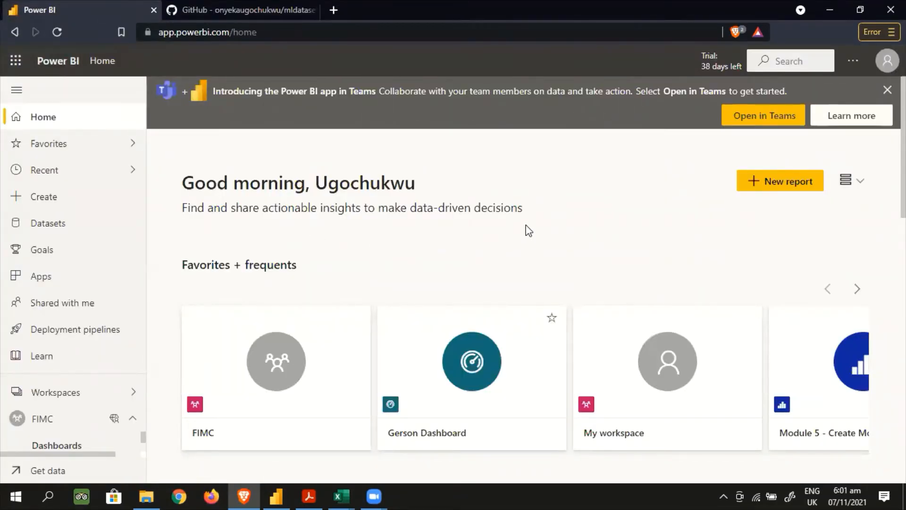
scroll(238, 232, "down", 3)
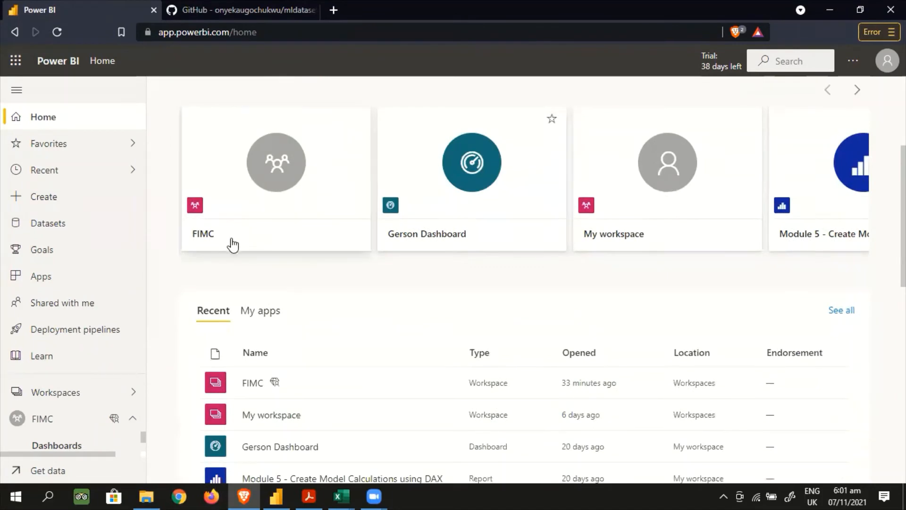
scroll(324, 304, "up", 3)
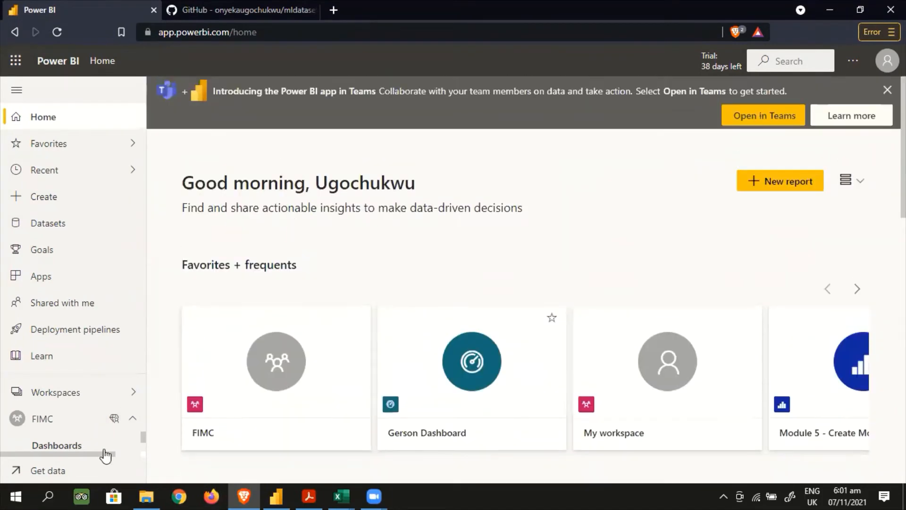
left_click(131, 391)
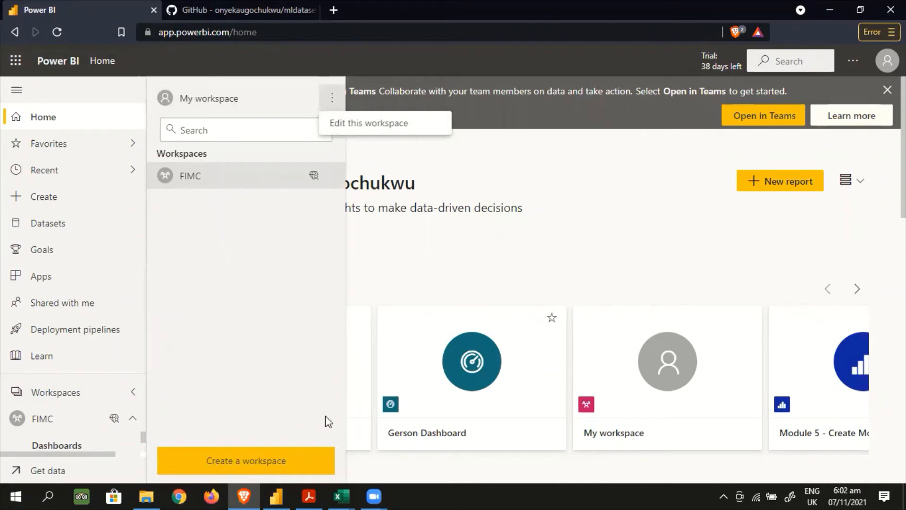
left_click(640, 490)
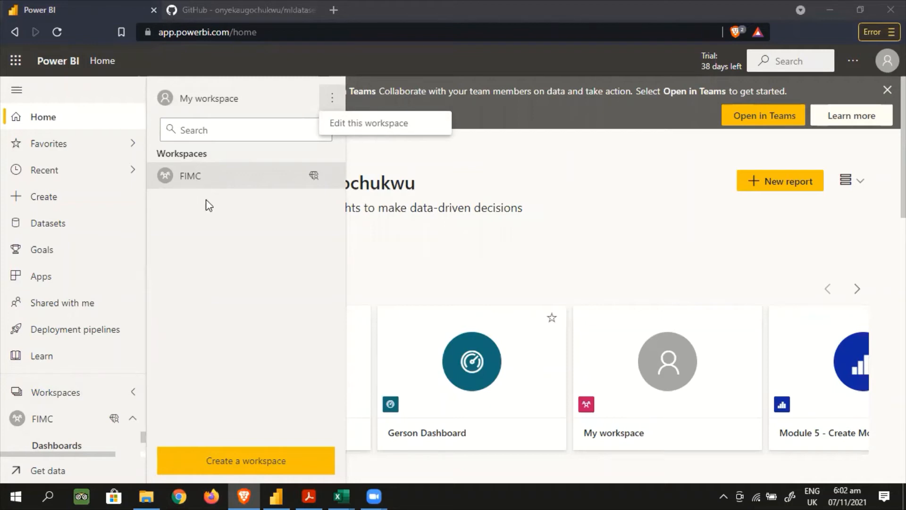
left_click(188, 219)
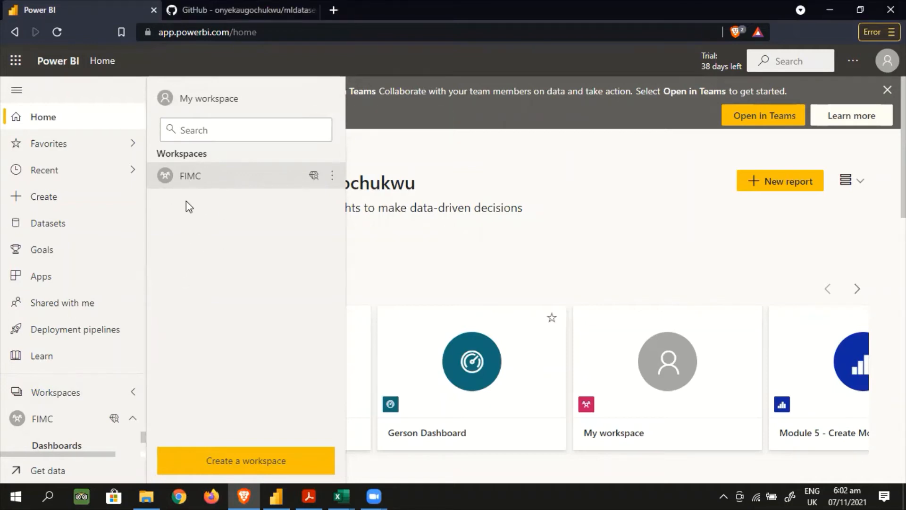
left_click(207, 176)
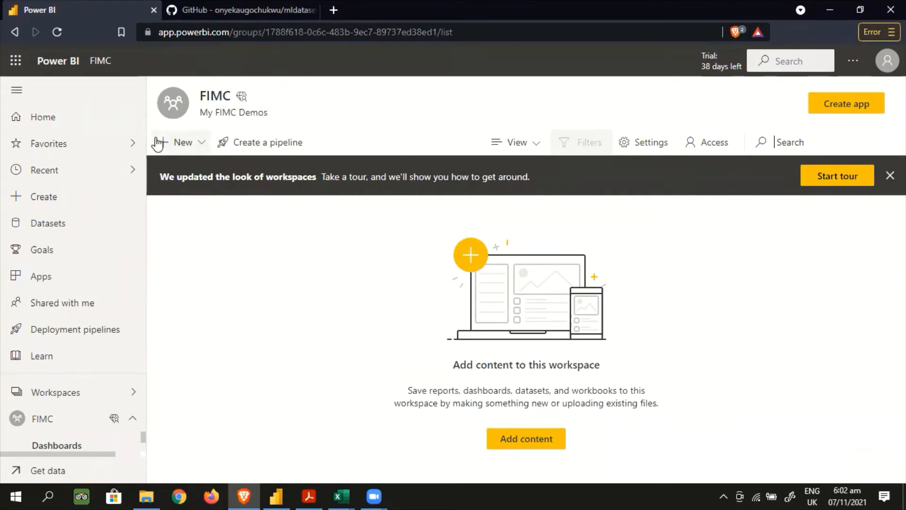
mouse_move(242, 98)
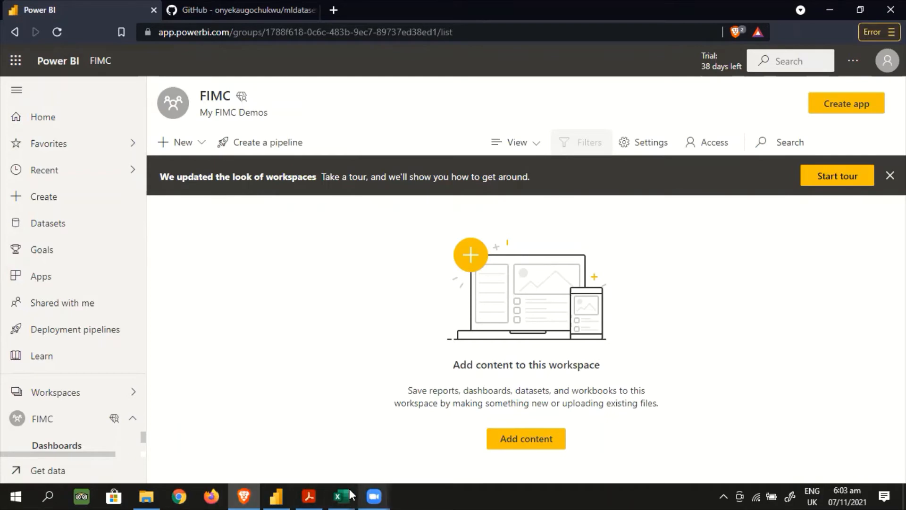
Open tv_prediction_validation.csv in the mldatasets repository on GitHub and examine its columns and rows
left_click(222, 13)
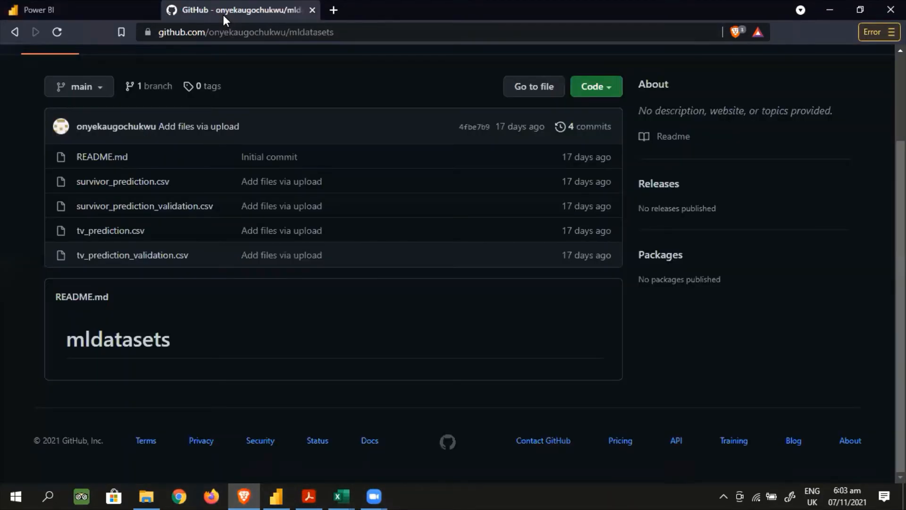
left_click(94, 258)
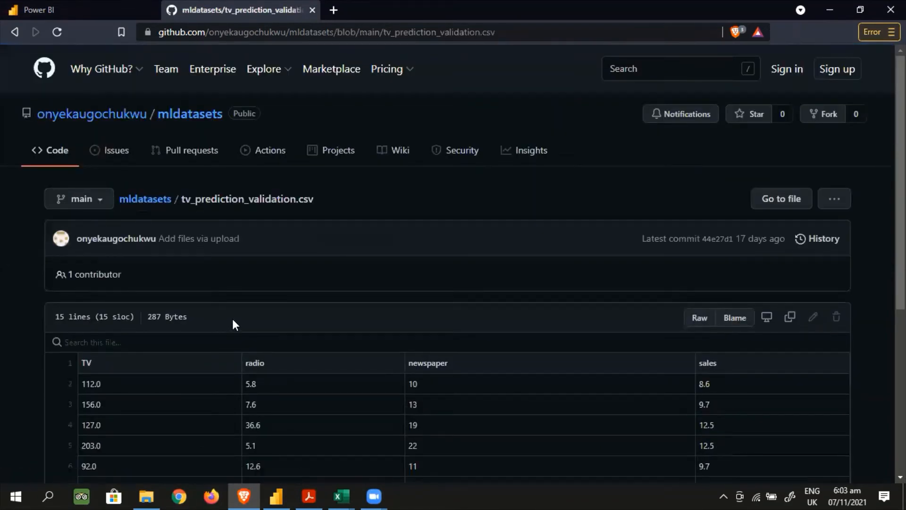
scroll(292, 302, "down", 1)
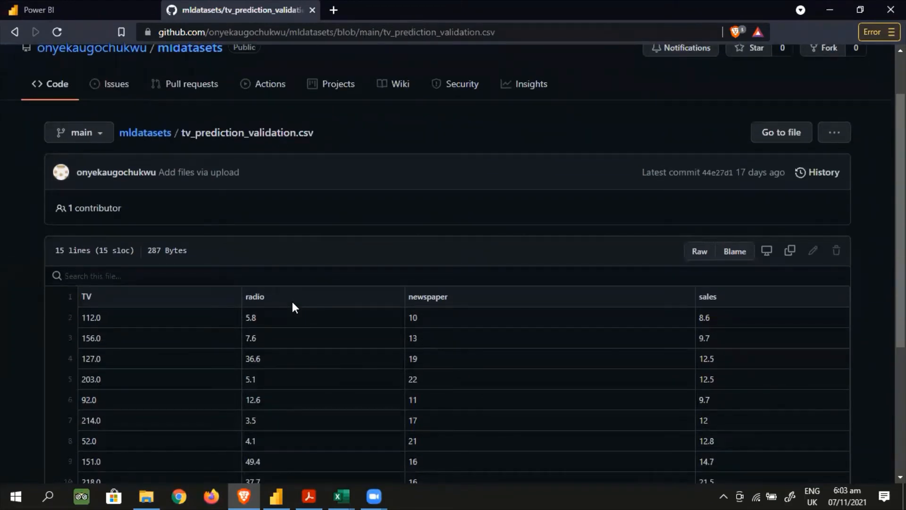
scroll(146, 302, "down", 3)
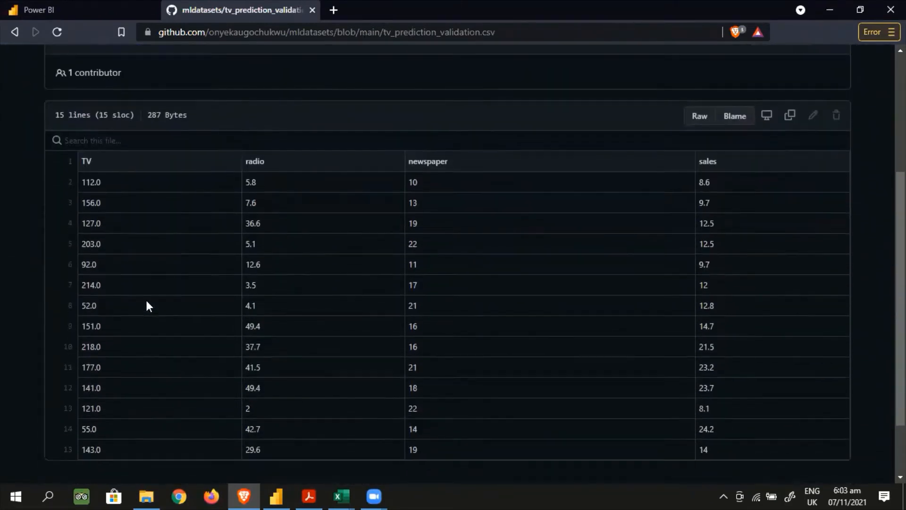
scroll(146, 303, "up", 5)
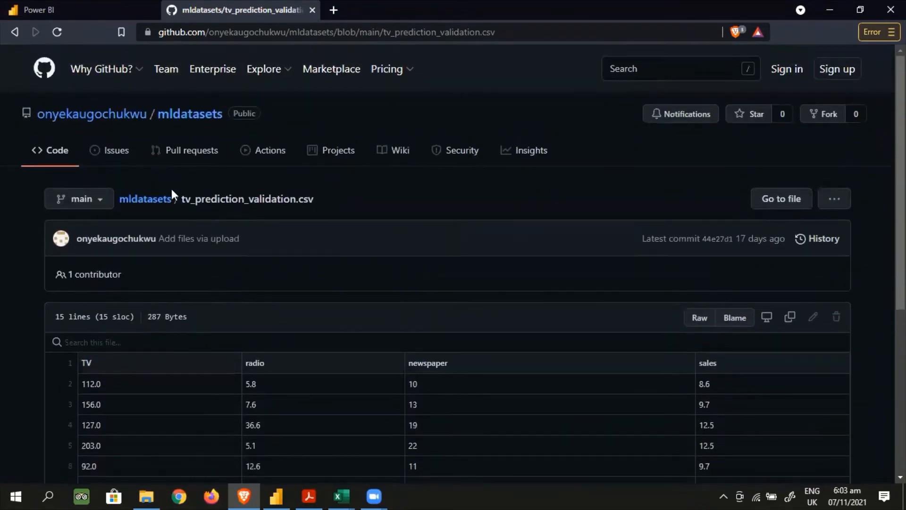
Go back to the mldatasets file list and open tv_prediction.csv to examine its data
left_click(148, 203)
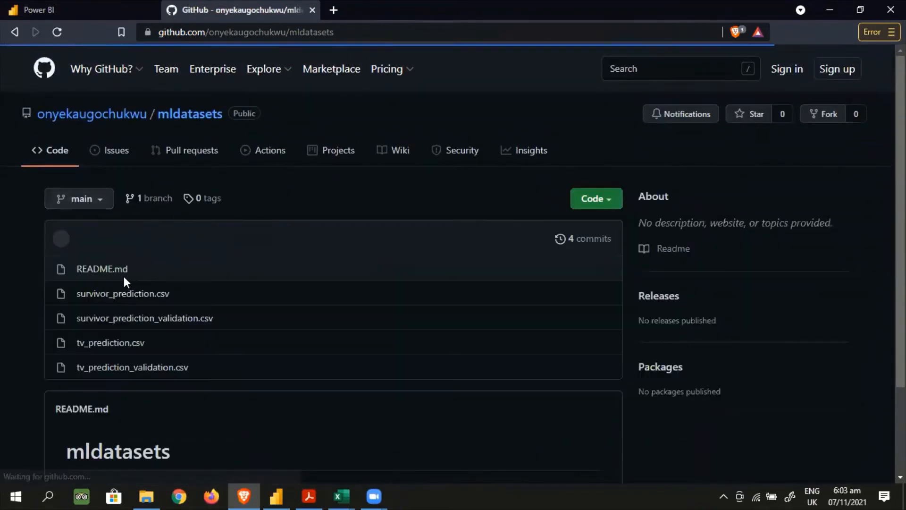
left_click(115, 344)
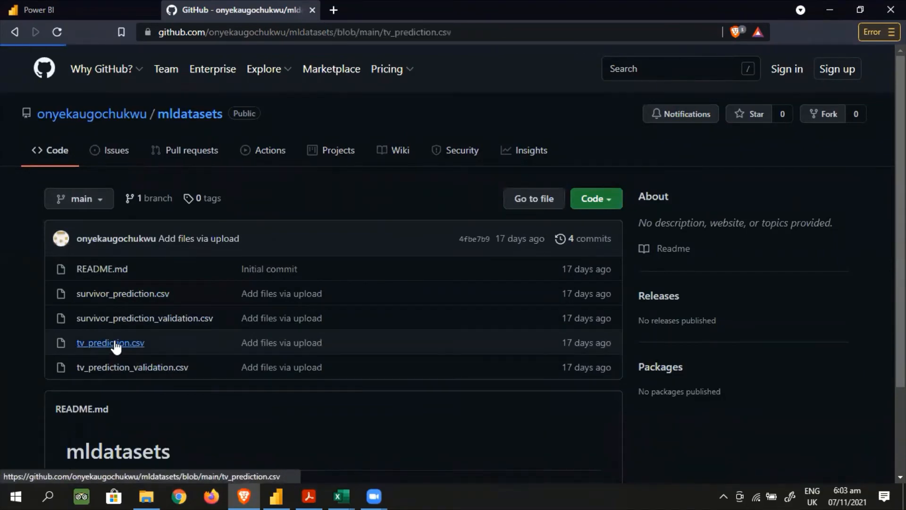
scroll(475, 300, "down", 3)
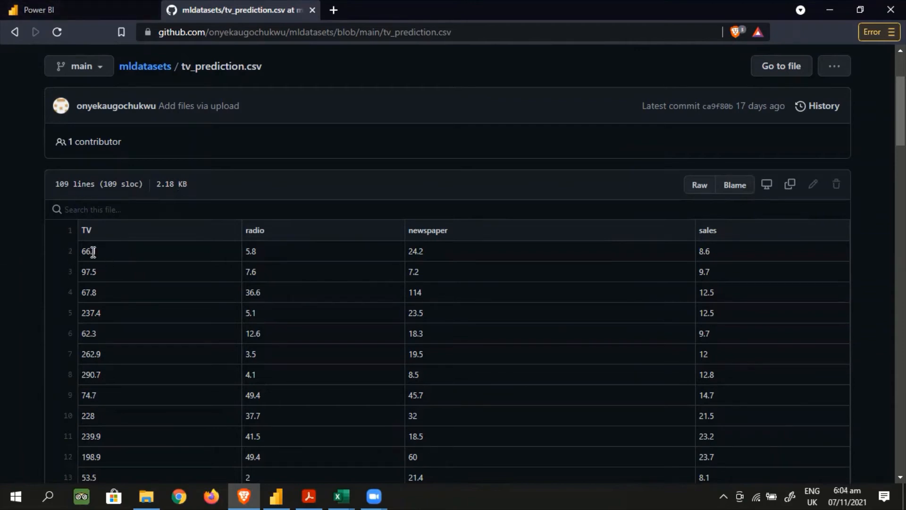
Examine the TV and radio values and the remaining rows of tv_prediction.csv
left_click_drag(101, 251, 47, 259)
left_click_drag(265, 255, 219, 254)
scroll(433, 321, "down", 20)
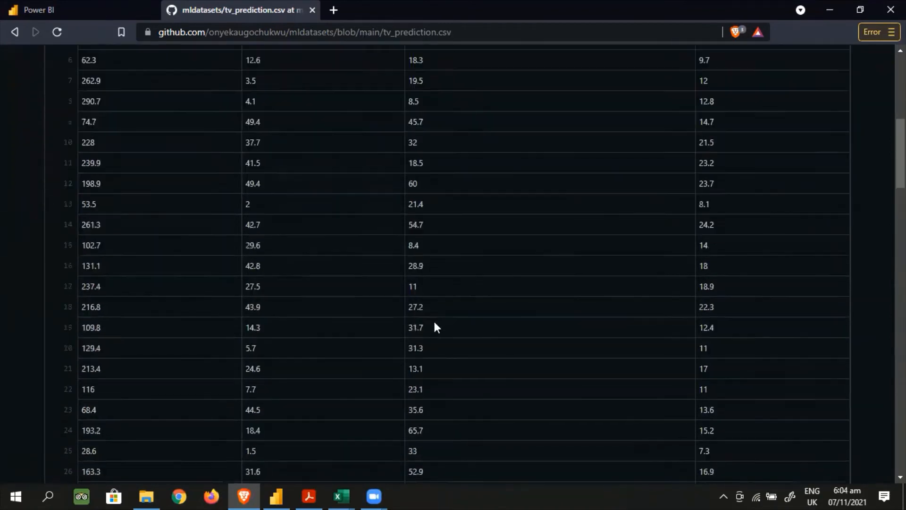
scroll(435, 326, "down", 10)
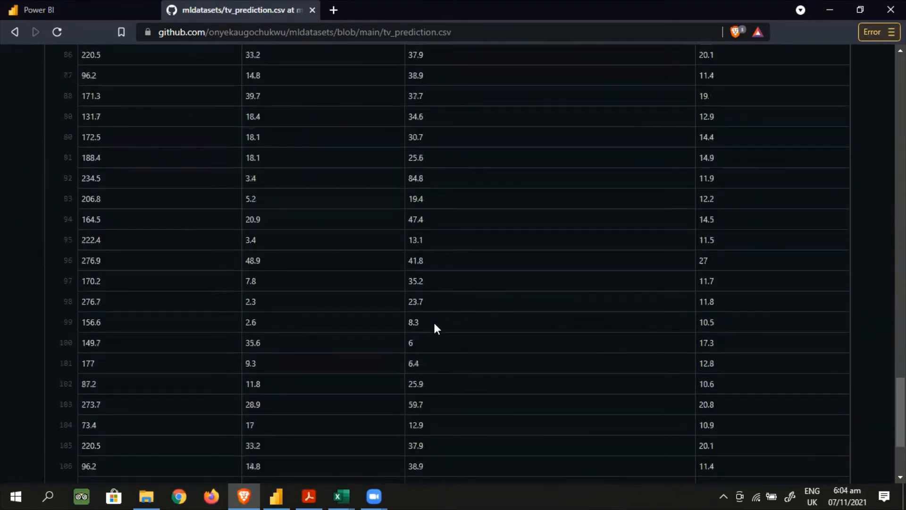
scroll(434, 297, "up", 20)
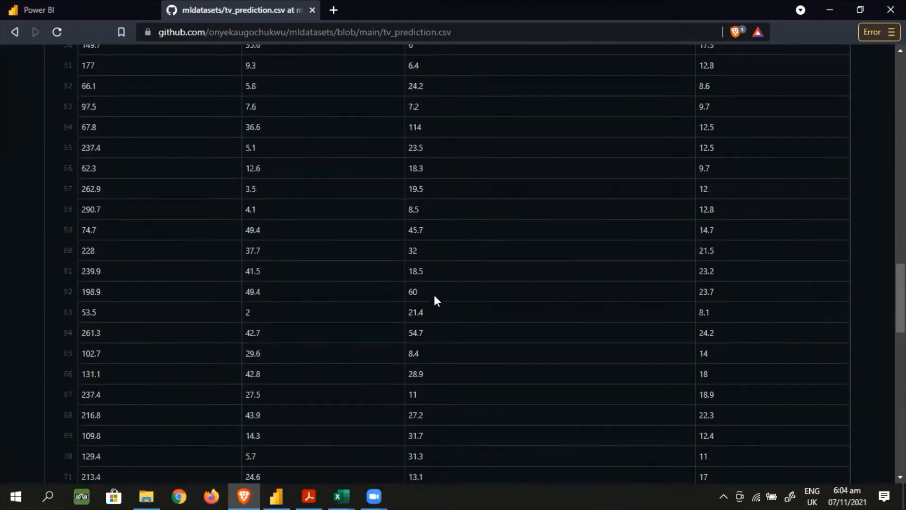
scroll(435, 300, "up", 3)
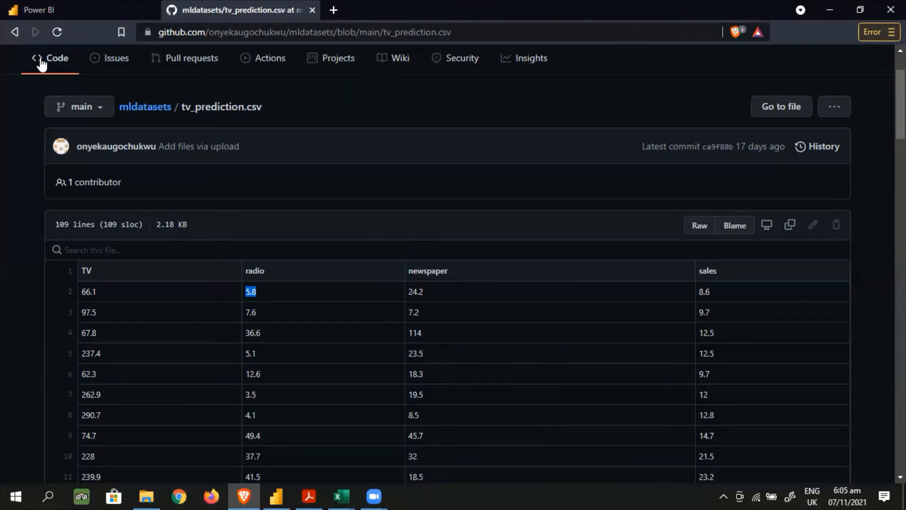
Return to the FIMC workspace in the Power BI service and start creating a new dataflow
left_click(48, 9)
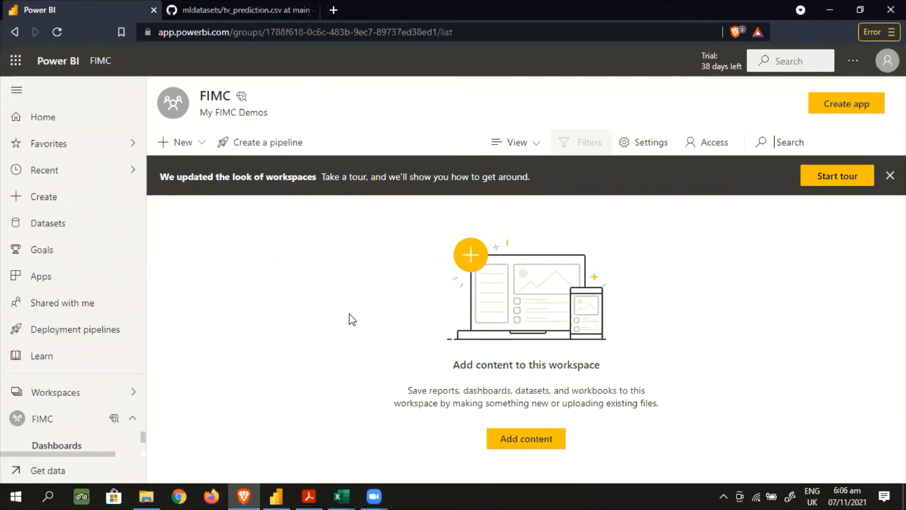
left_click(201, 145)
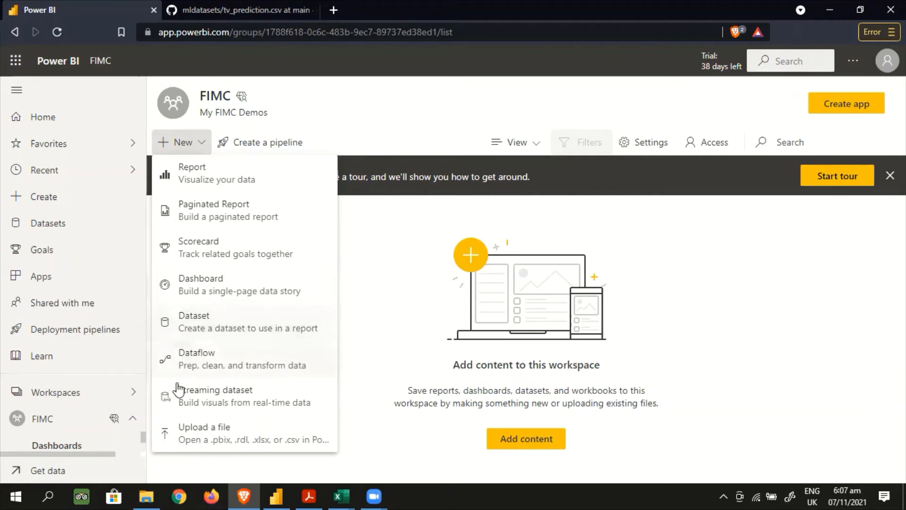
left_click(214, 363)
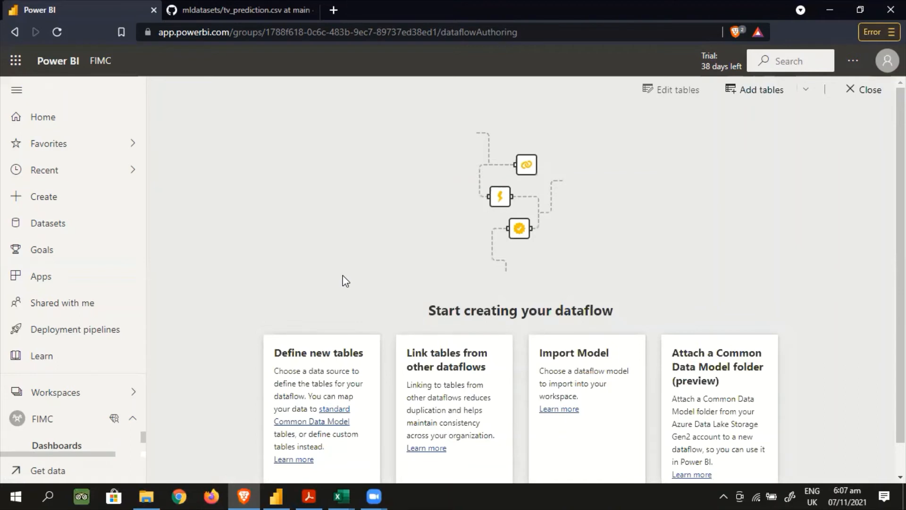
scroll(340, 283, "down", 1)
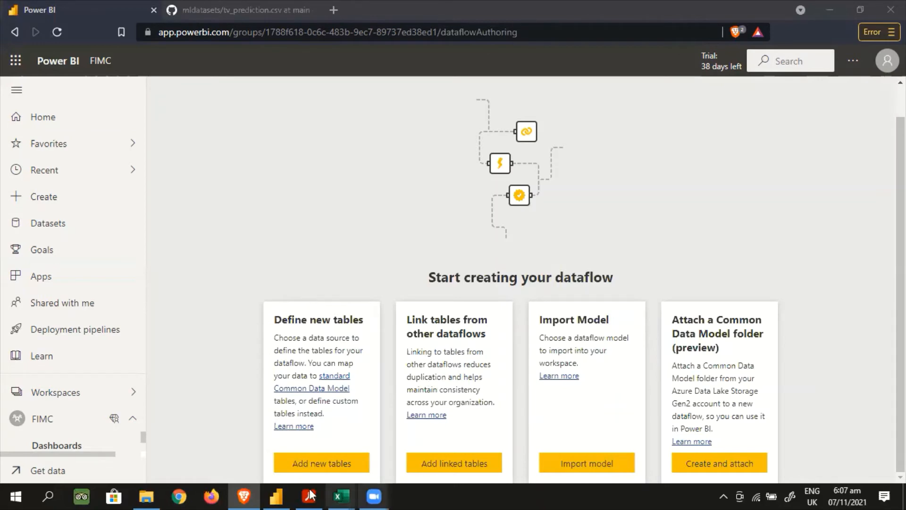
Switch to Power BI Desktop to view the report, and return to the dataflow page in Brave
left_click(277, 495)
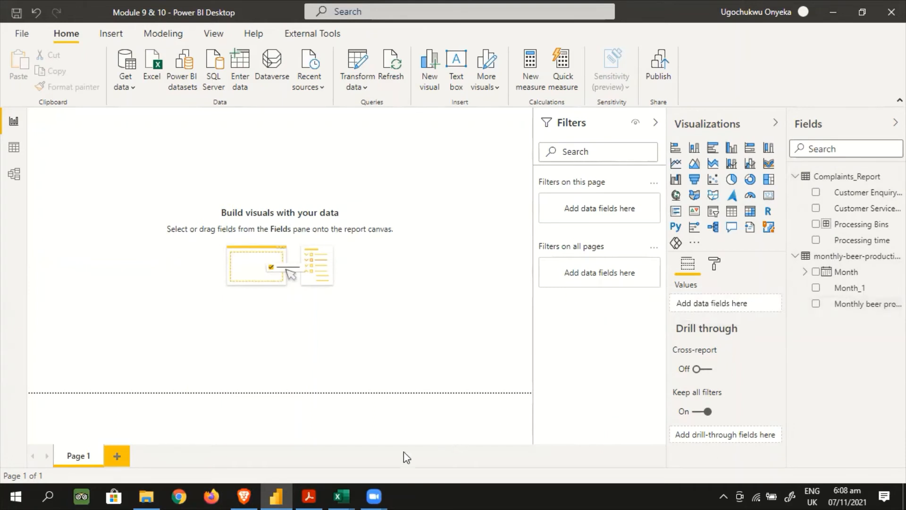
mouse_move(318, 494)
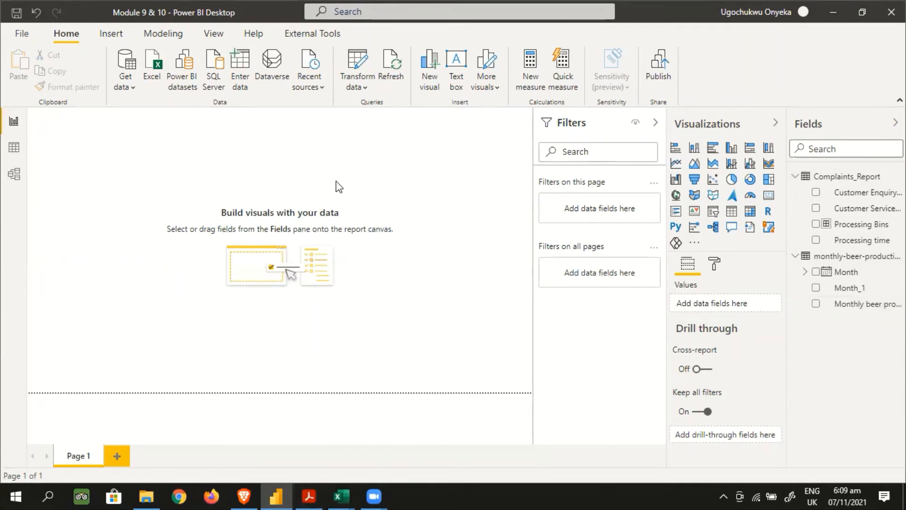
left_click(245, 496)
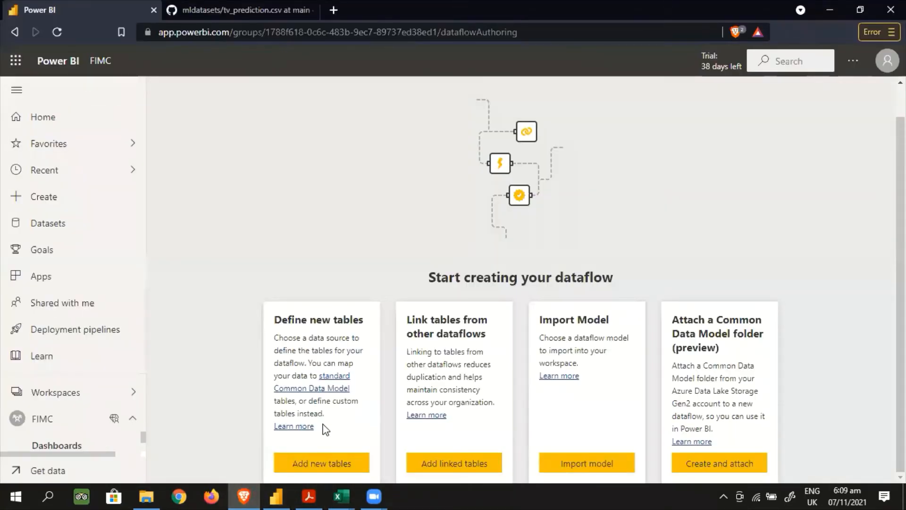
Add a new table to the dataflow using a Text/CSV source with the Link to file connection
left_click(322, 463)
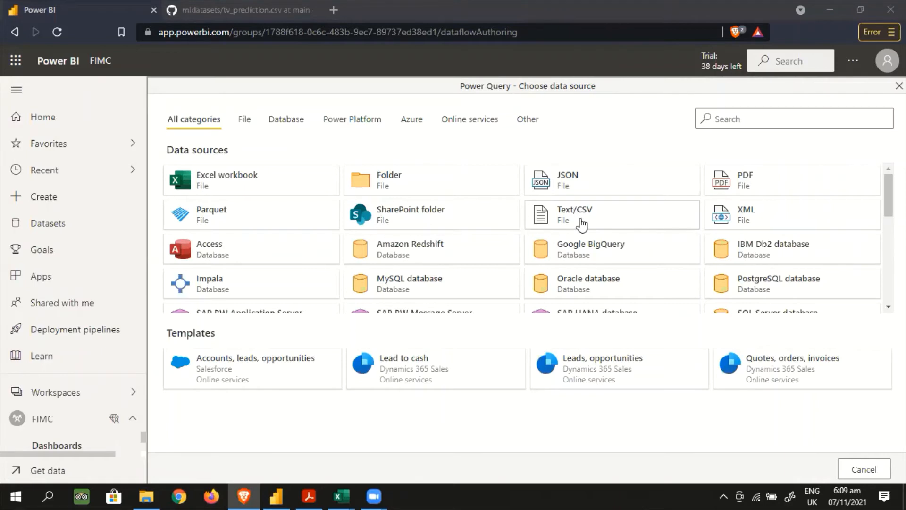
left_click(224, 8)
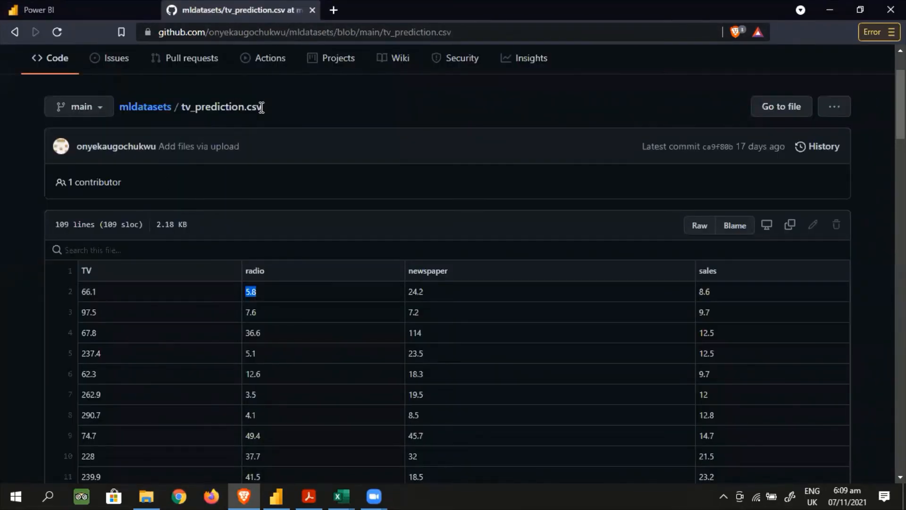
left_click(88, 12)
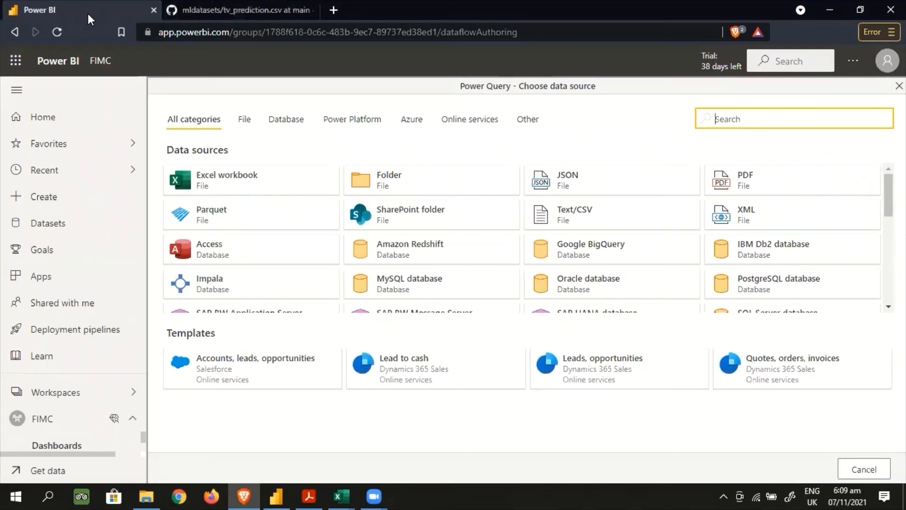
left_click(576, 223)
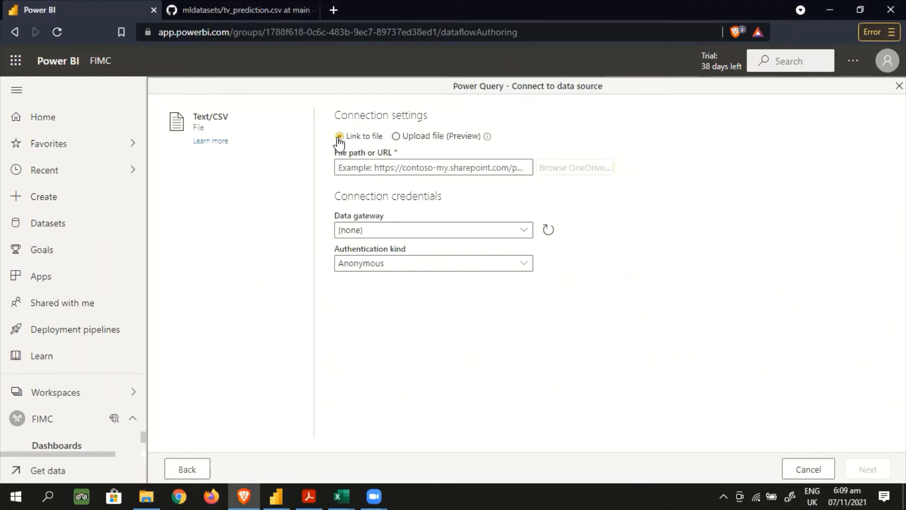
left_click(396, 136)
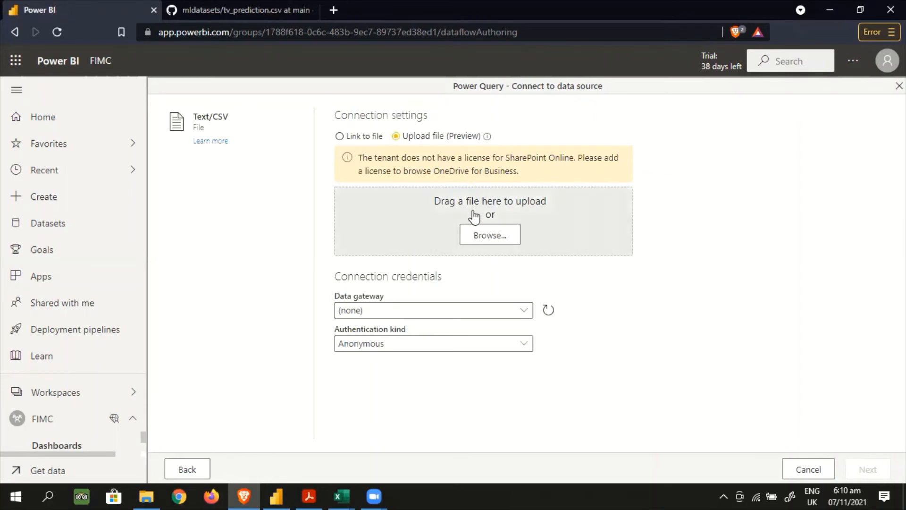
left_click(339, 135)
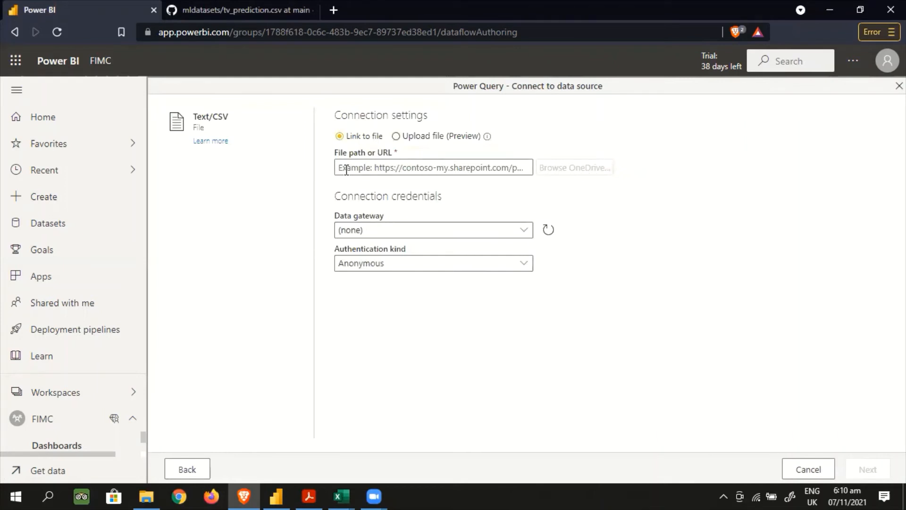
Open the raw version of tv_prediction.csv on GitHub and copy its URL
mouse_move(571, 173)
left_click(231, 4)
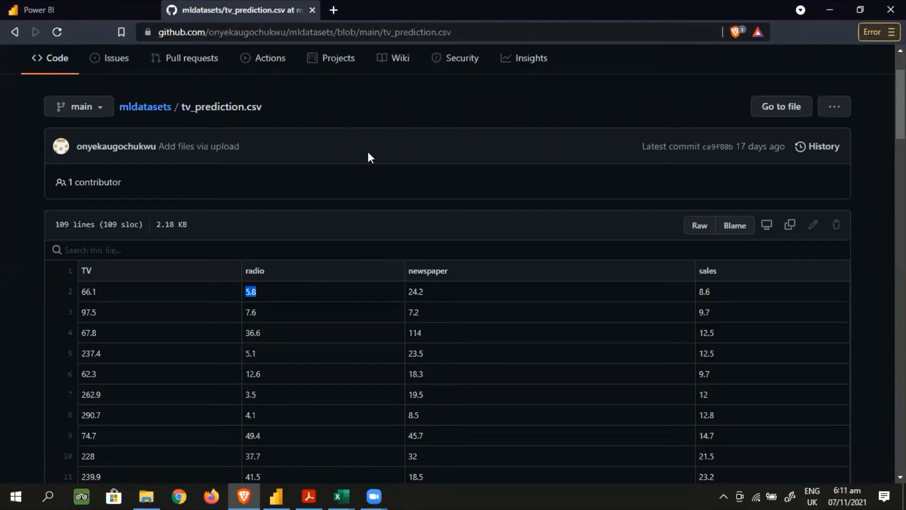
left_click(701, 231)
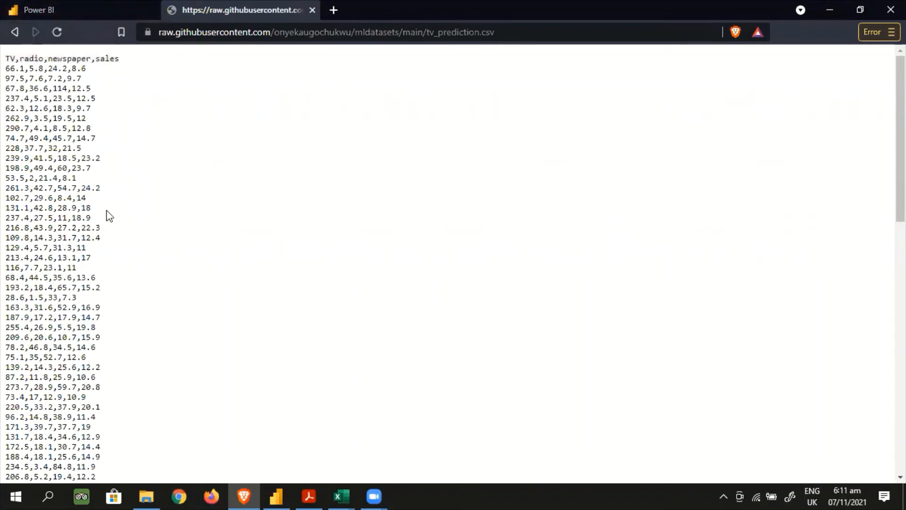
left_click(497, 31)
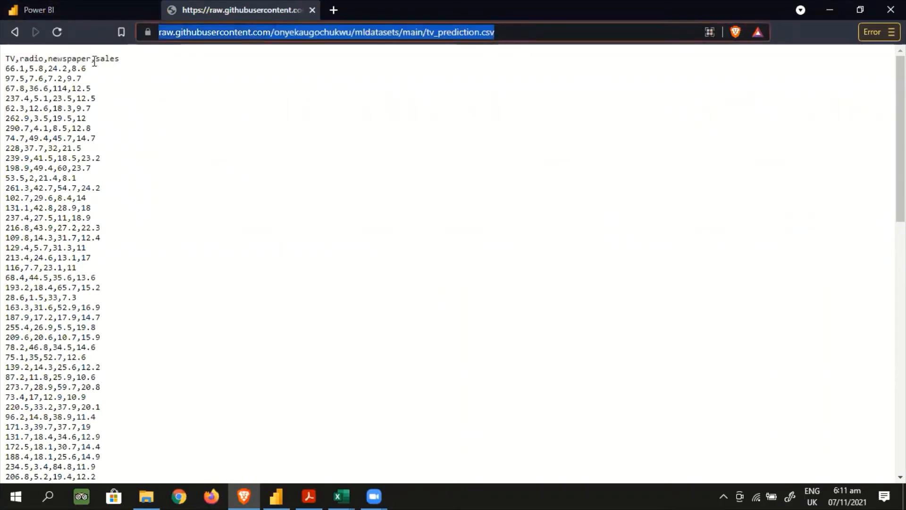
Enter the copied raw tv_prediction.csv URL as the Text/CSV source's file path and proceed to the data preview
left_click(75, 8)
left_click(397, 168)
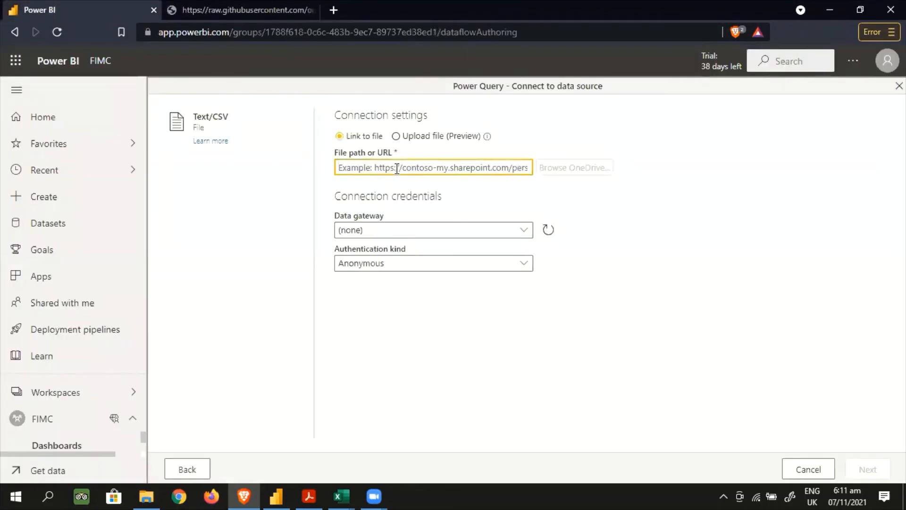
type("https://raw.githubusercontent.com/obiekaugochukwu/mldatasets/main/tv_prediction.csv")
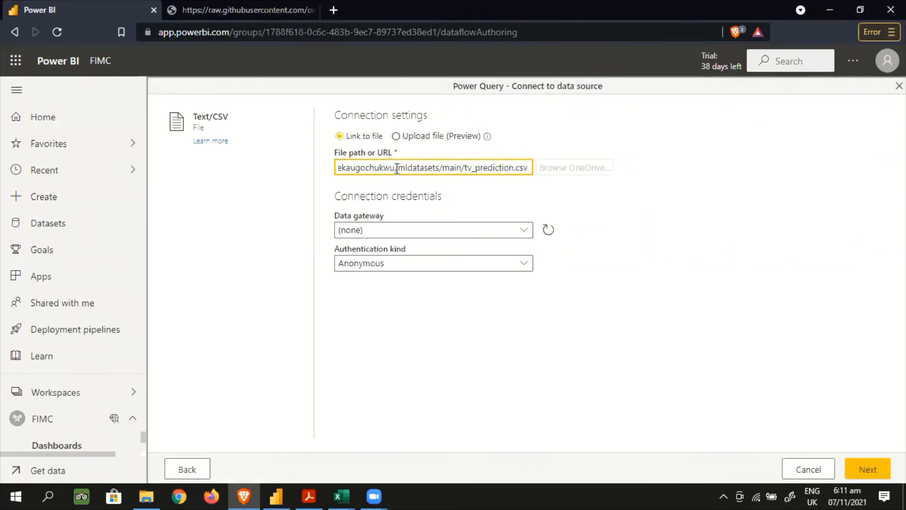
left_click(867, 470)
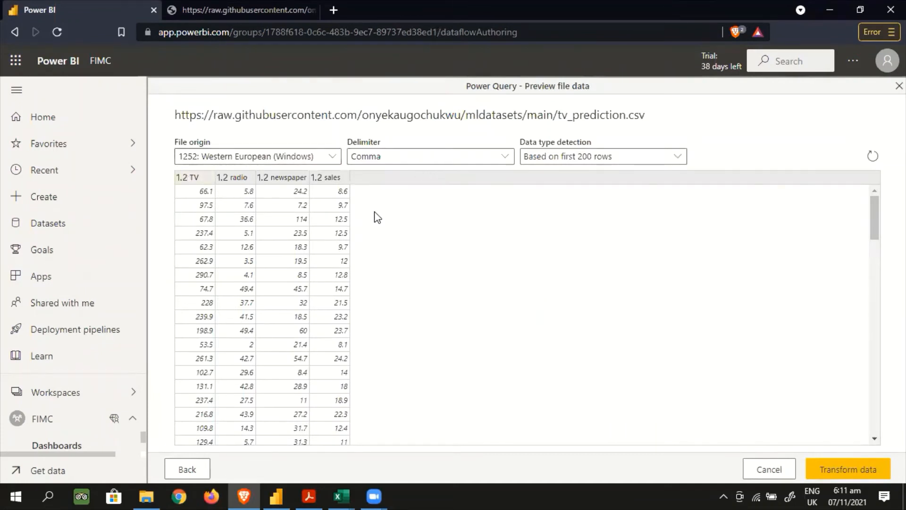
Review the previewed rows of tv_prediction.csv and load the data into the Power Query editor for transformation
scroll(656, 251, "down", 10)
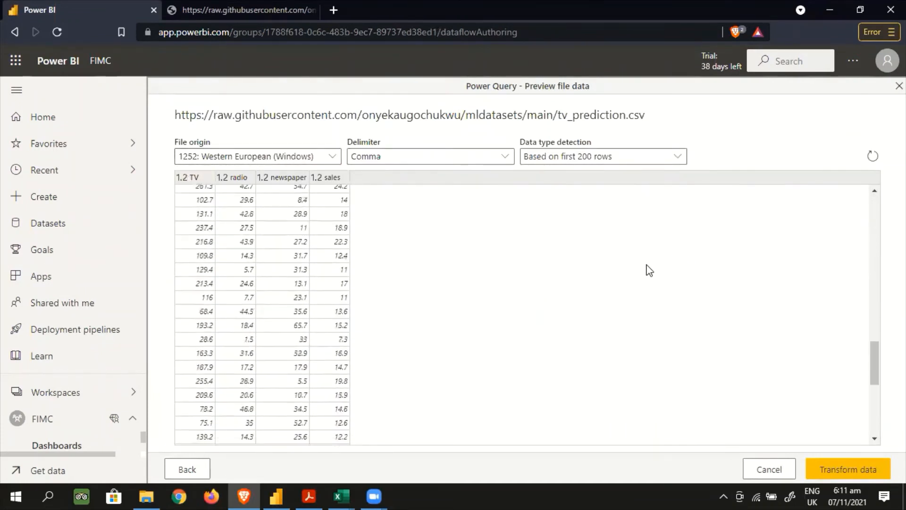
scroll(649, 271, "down", 5)
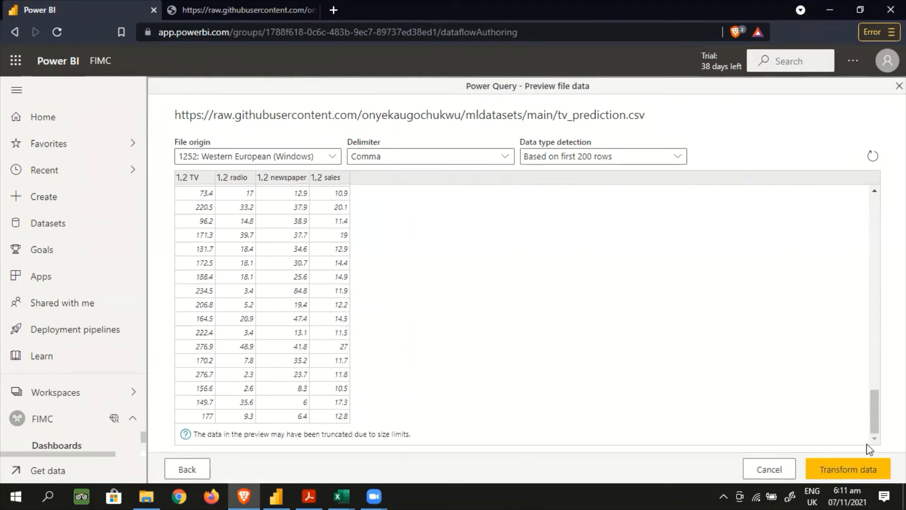
left_click(827, 467)
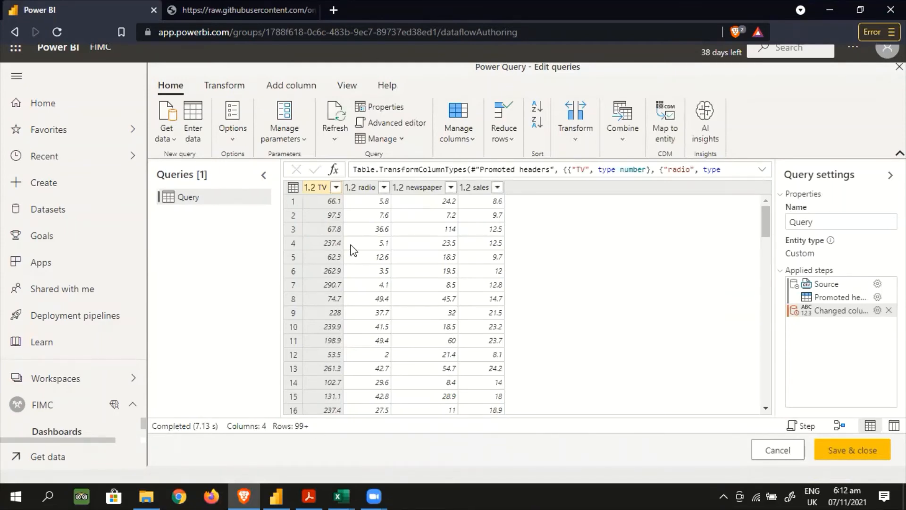
scroll(585, 269, "down", 5)
scroll(585, 268, "up", 5)
Save and close the query, and save the dataflow with the name Linear Regression Dataflow
left_click(846, 450)
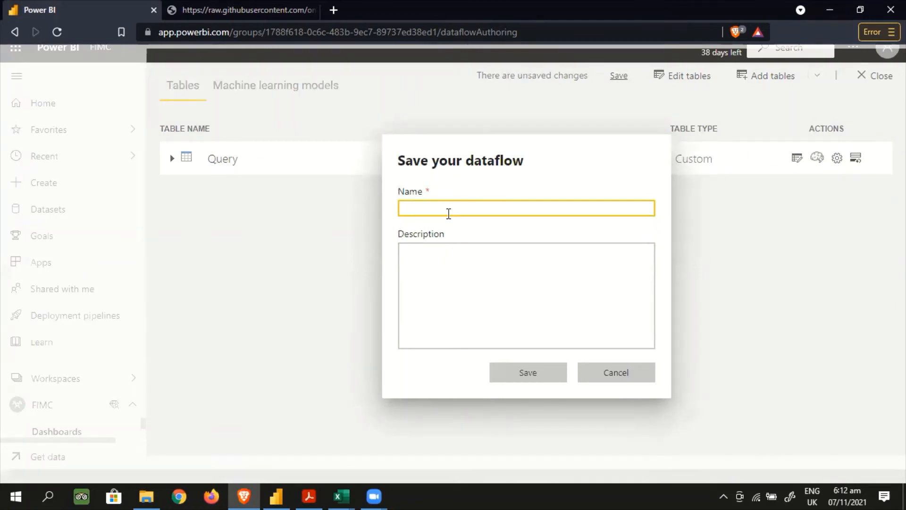
type("M")
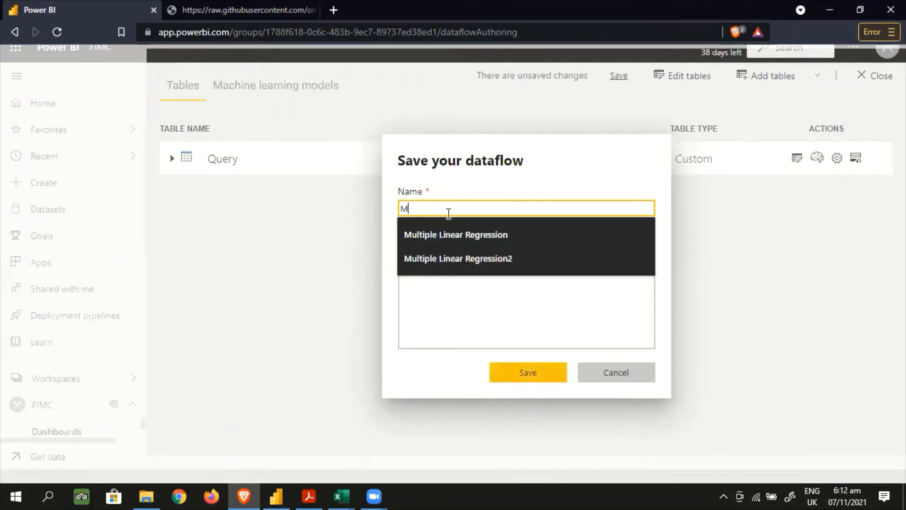
key("BackSpace")
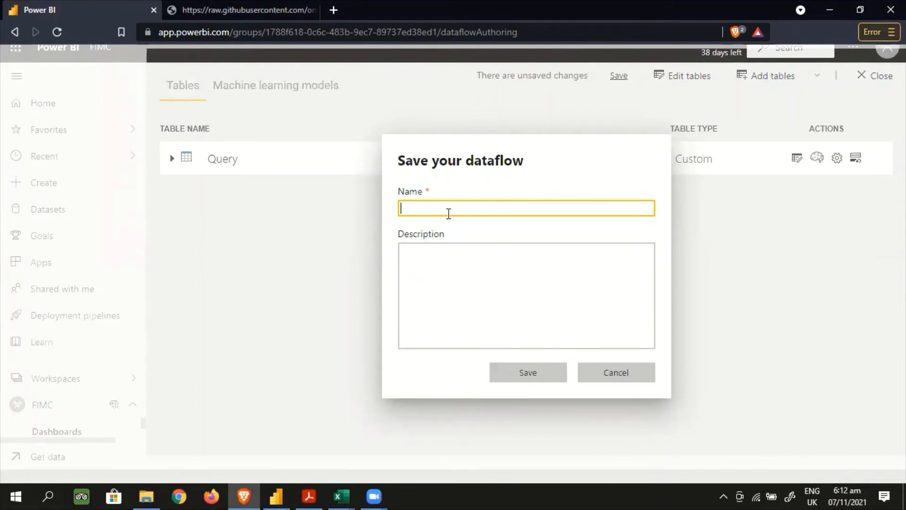
type("Linear")
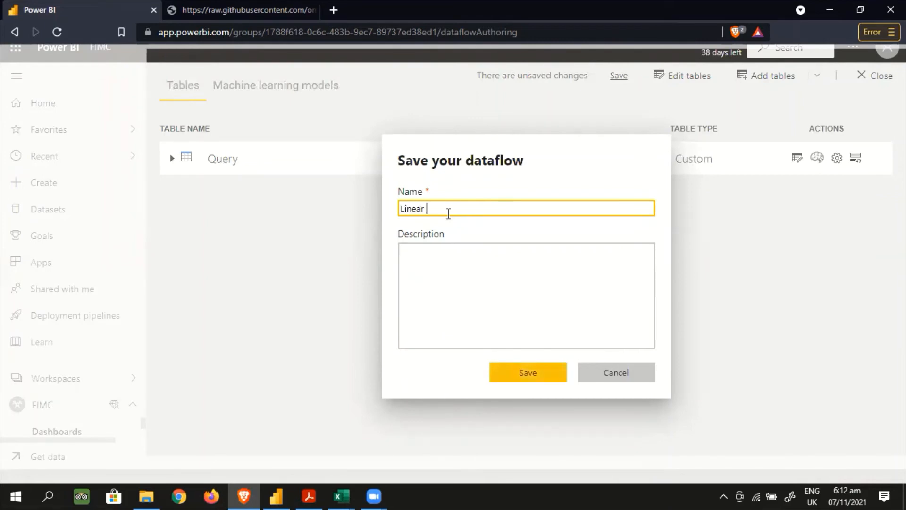
type(" Regression Dataflow")
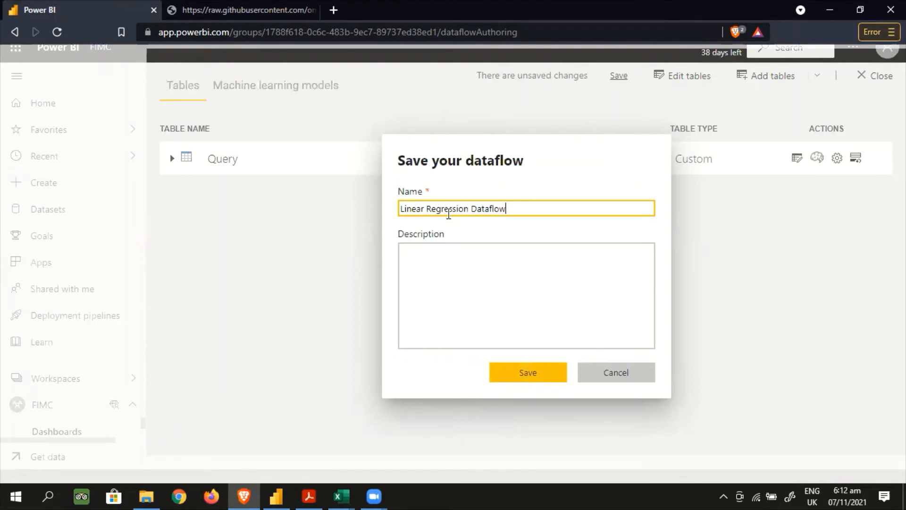
left_click(450, 266)
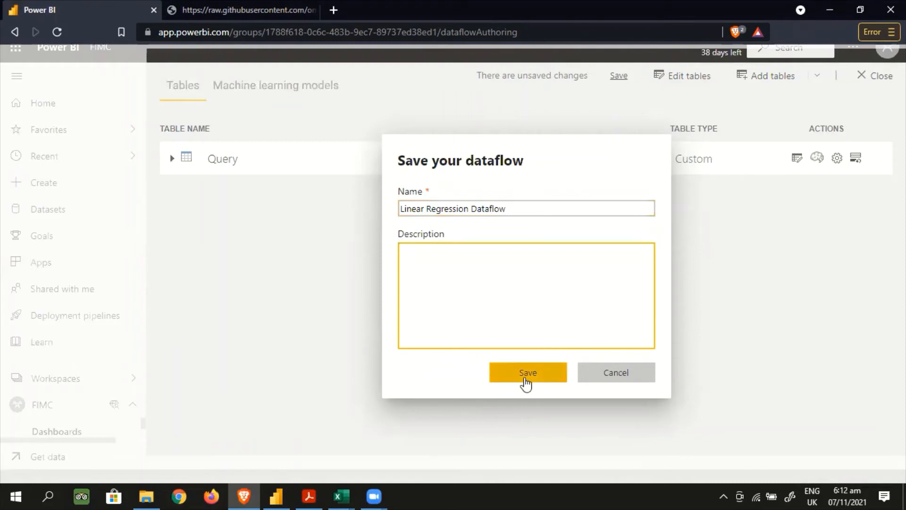
left_click(526, 373)
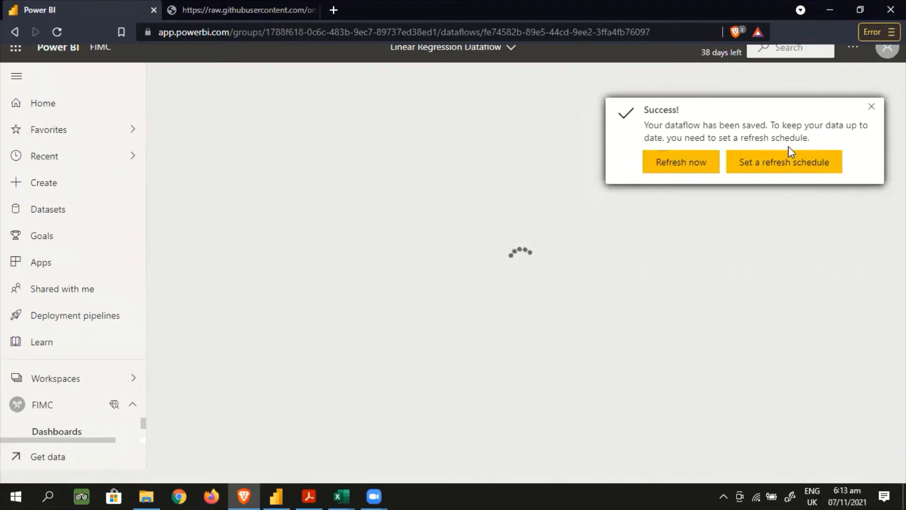
Refresh the saved dataflow immediately and open its machine learning models page
left_click(700, 172)
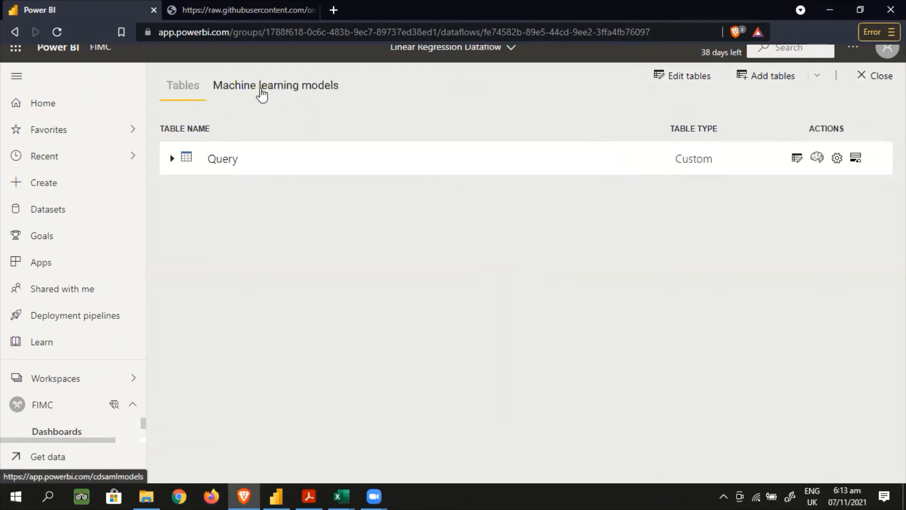
left_click(259, 90)
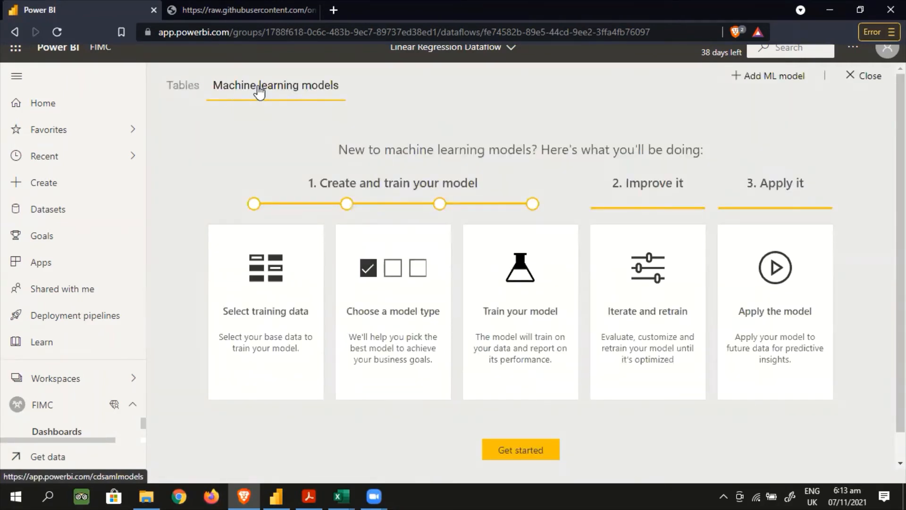
Review the TV, radio, newspaper and sales columns of tv_prediction.csv on its GitHub file page, and return to Power BI
left_click(220, 5)
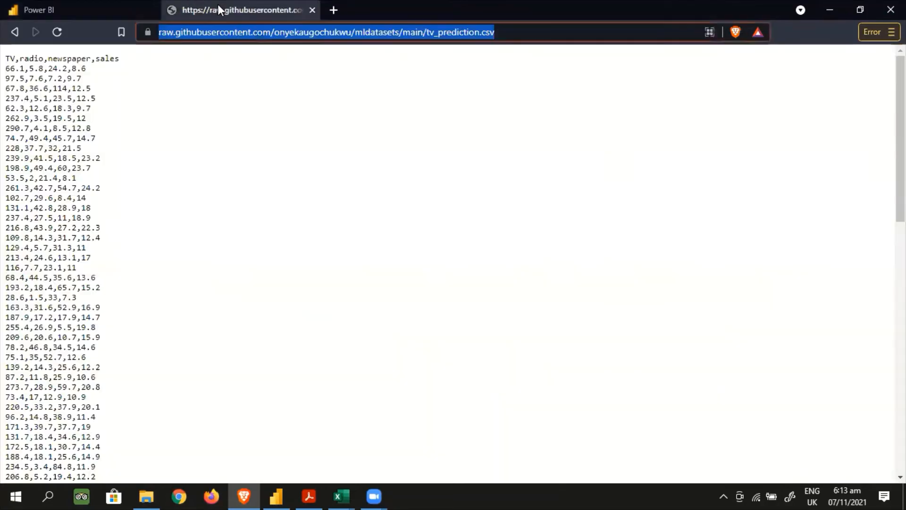
left_click(15, 31)
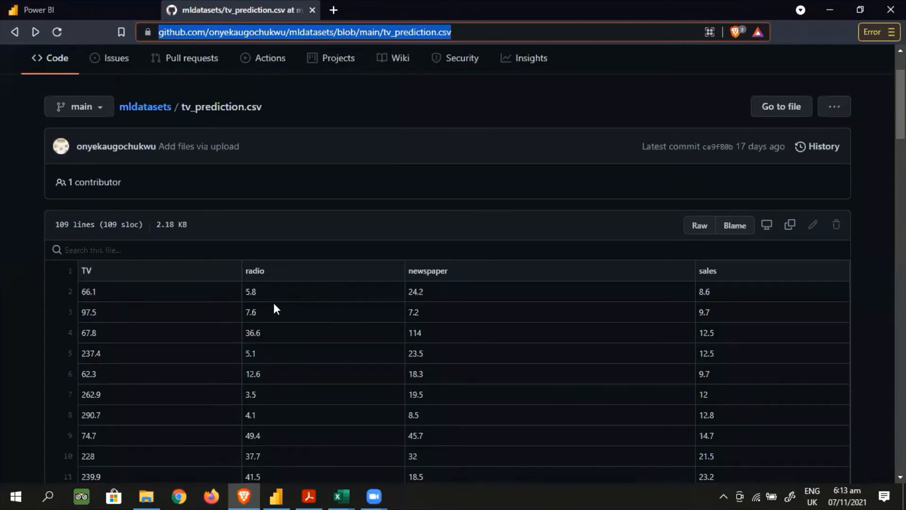
left_click(53, 10)
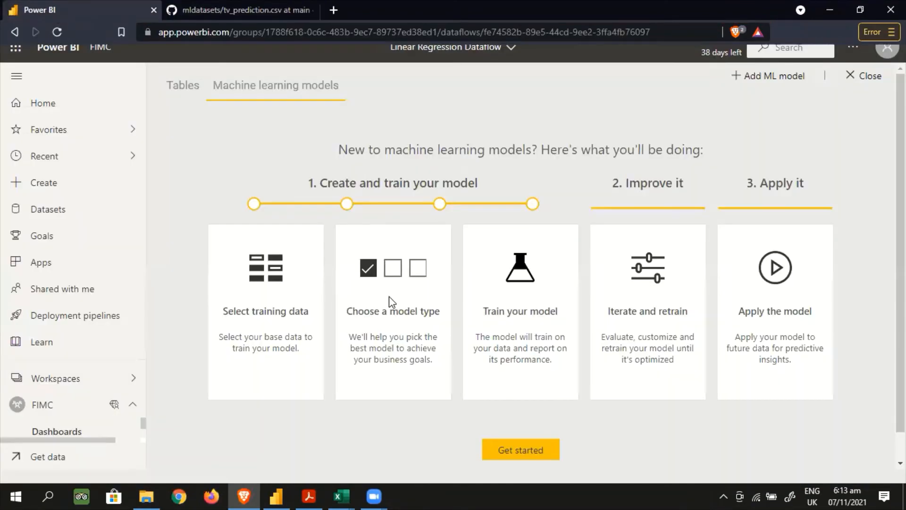
Start creating a machine learning model in the dataflow and choose Query as the table to predict from
scroll(390, 270, "down", 1)
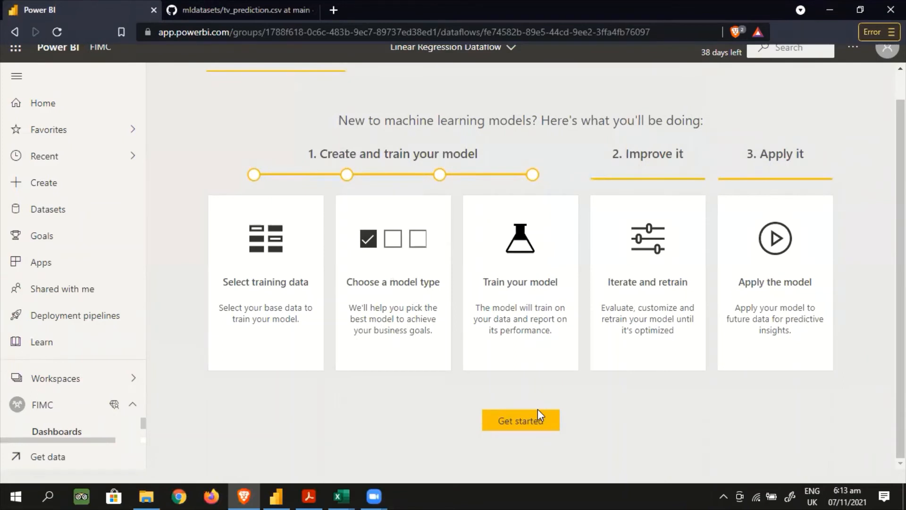
left_click(532, 420)
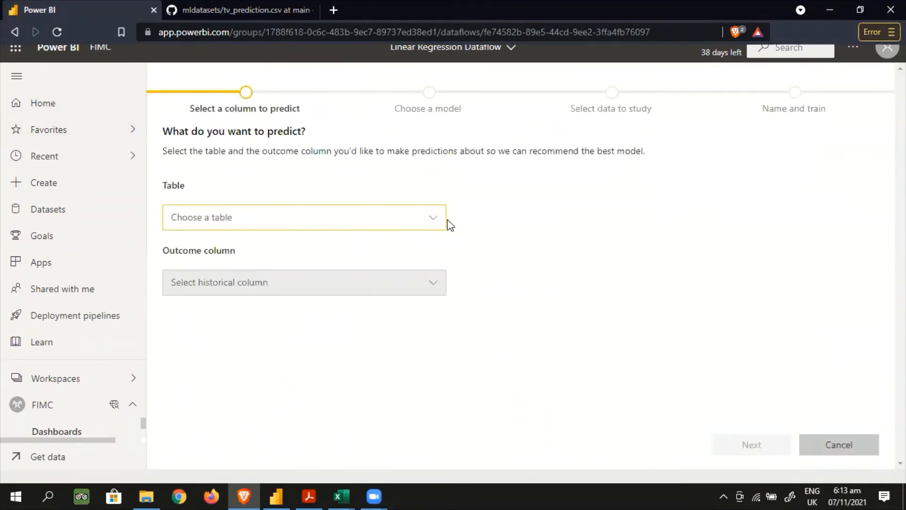
left_click(432, 218)
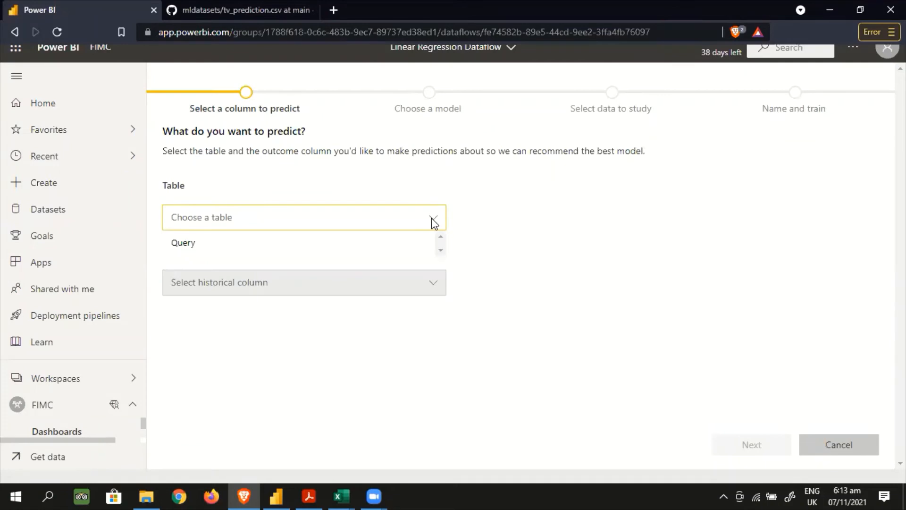
left_click(184, 245)
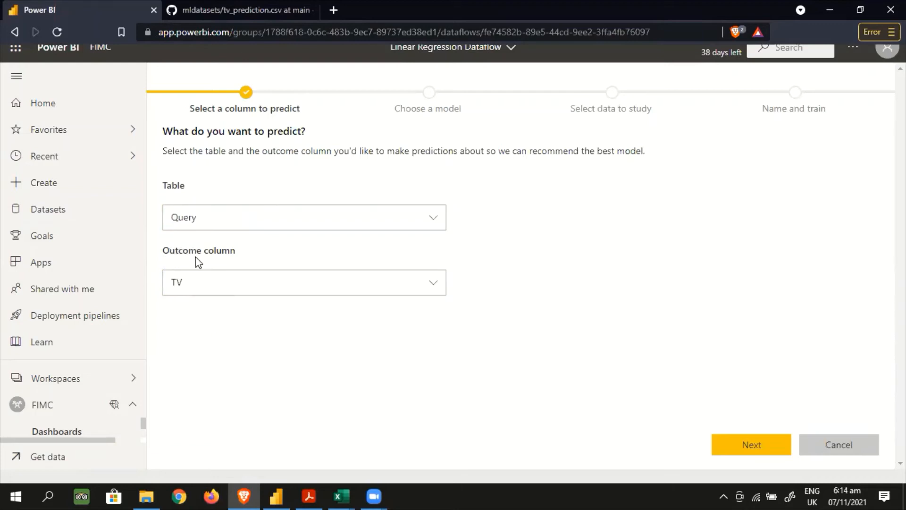
Set sales as the outcome column to predict and accept the recommended Regression model
left_click(435, 285)
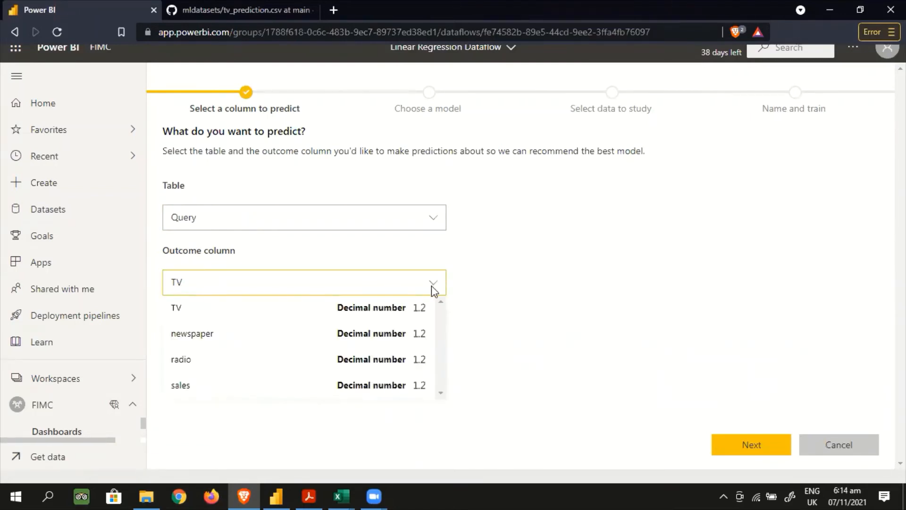
left_click(180, 385)
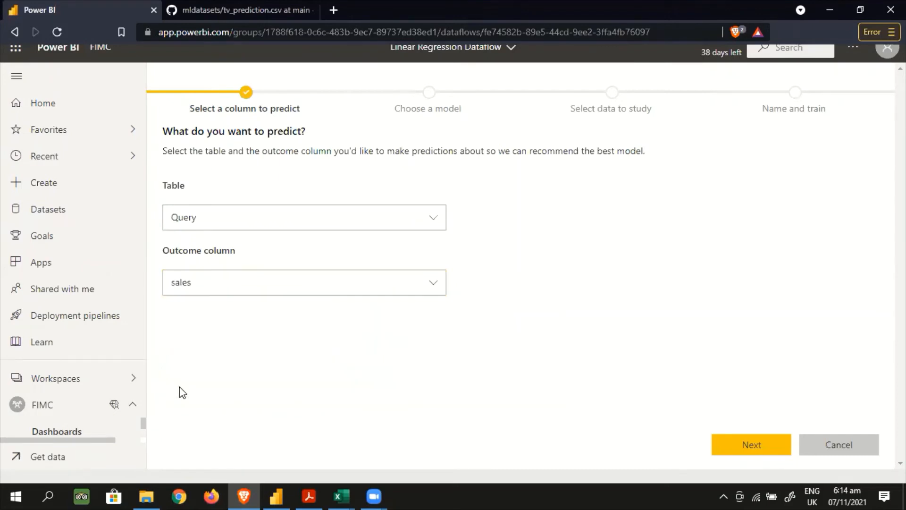
left_click(774, 442)
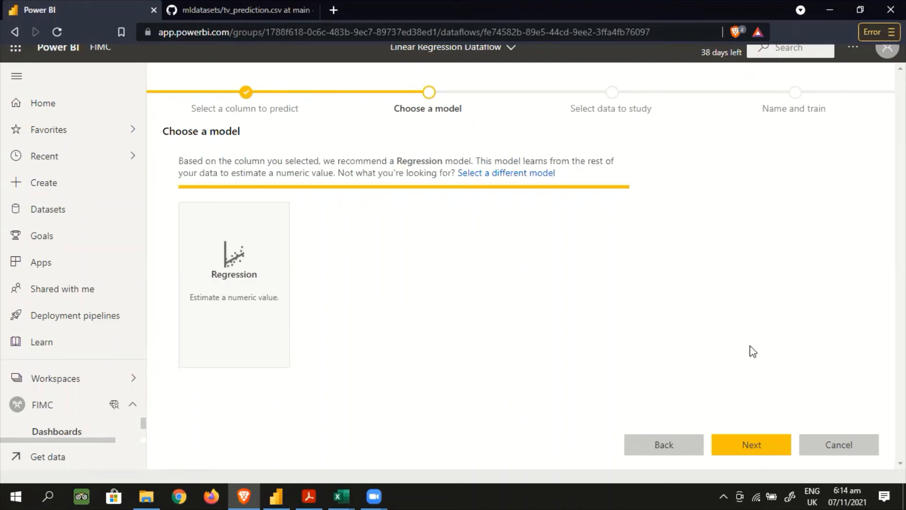
left_click(766, 449)
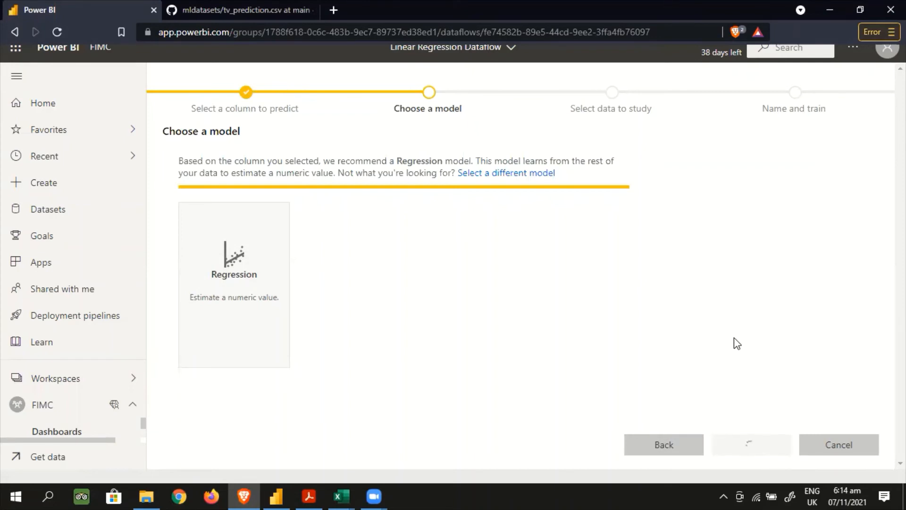
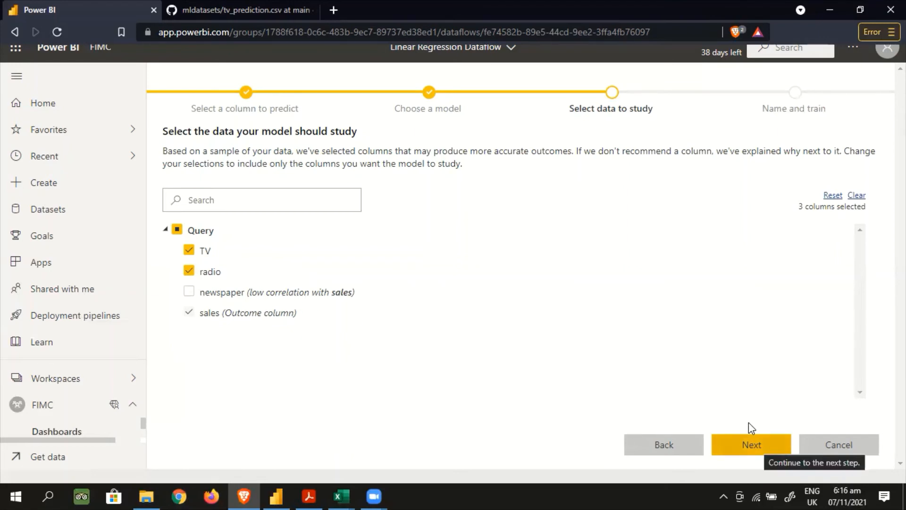
Accept TV and radio as the columns the model should study and proceed to naming the model
left_click(766, 451)
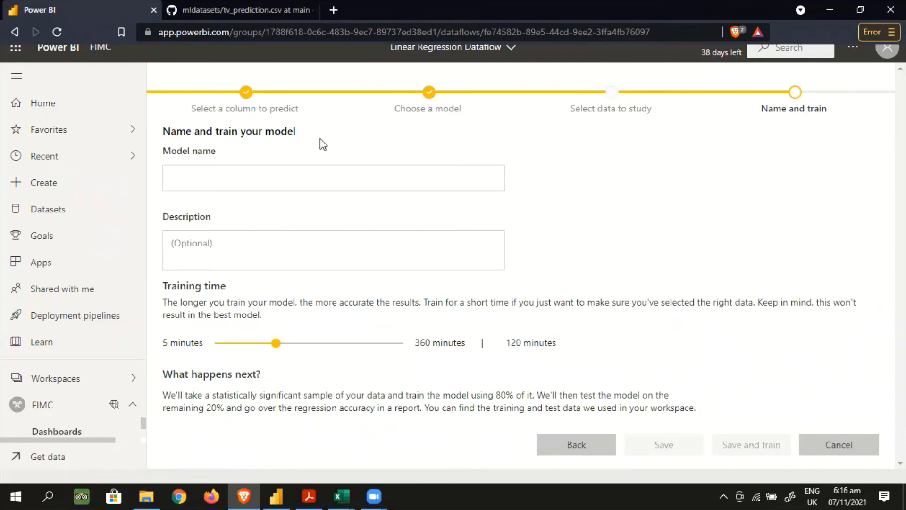
left_click(272, 177)
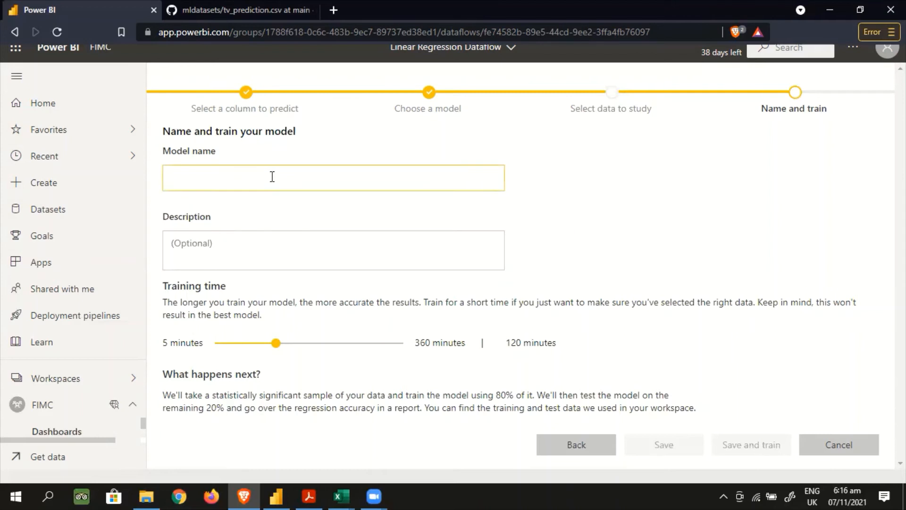
type("w")
key("BackSpace")
type("Integra")
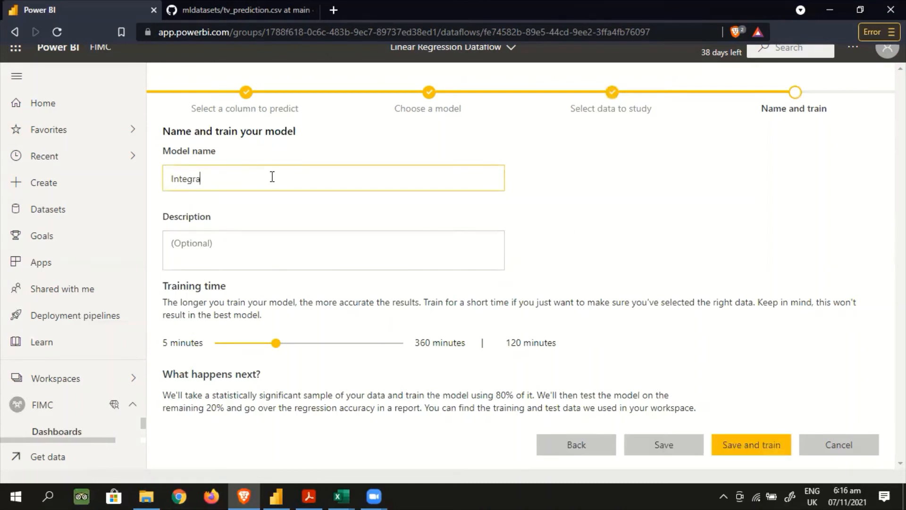
type("tedMLAI")
key("ctrl+a")
key("BackSpace")
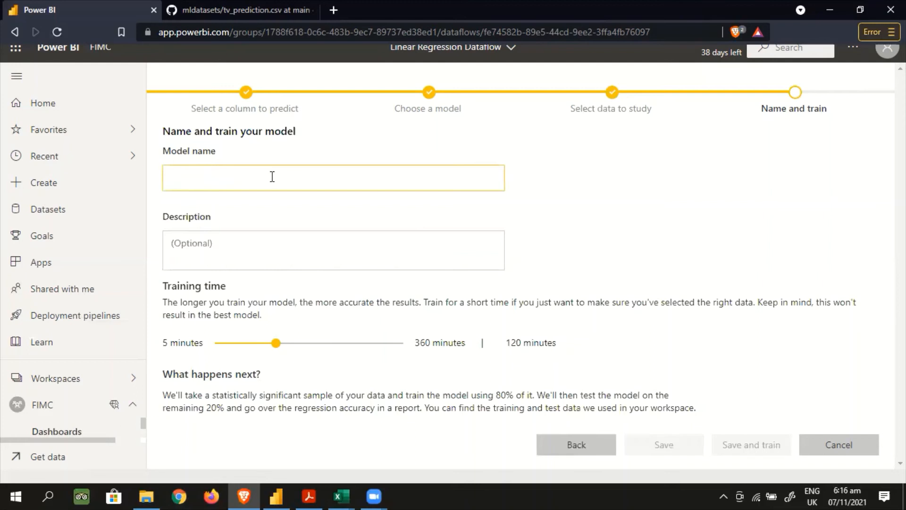
Name the model mlr_integratedmlai and leave its optional description empty
type("ml")
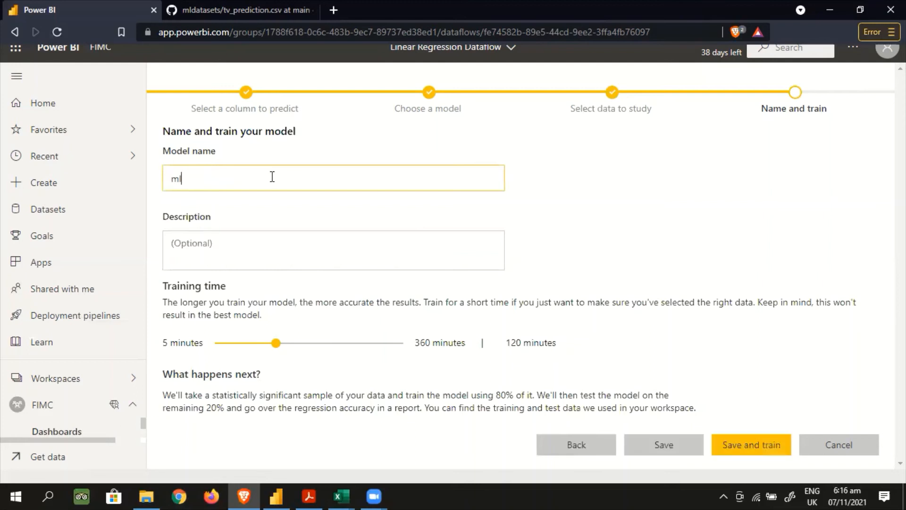
type("r_integre")
key("BackSpace")
type("atedmlai")
left_click(233, 249)
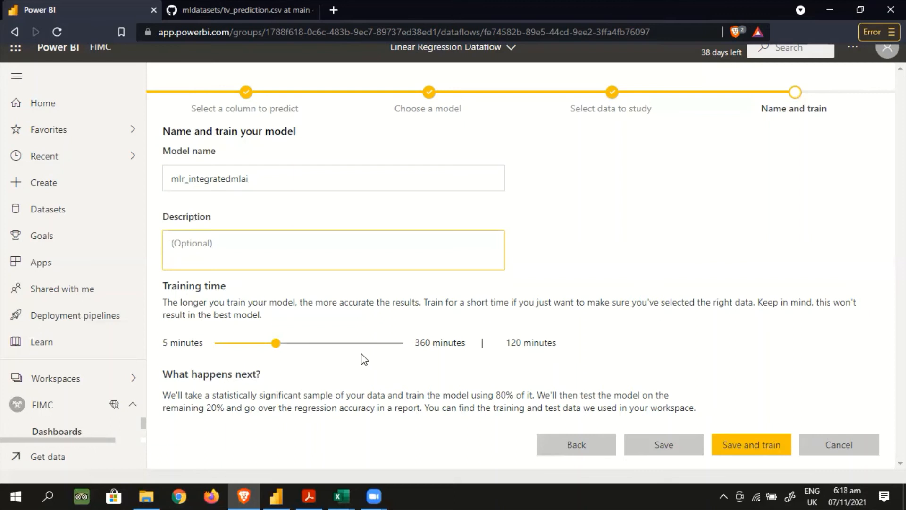
Set the model's training time to 5 minutes, then save and train it
left_click_drag(276, 344, 201, 363)
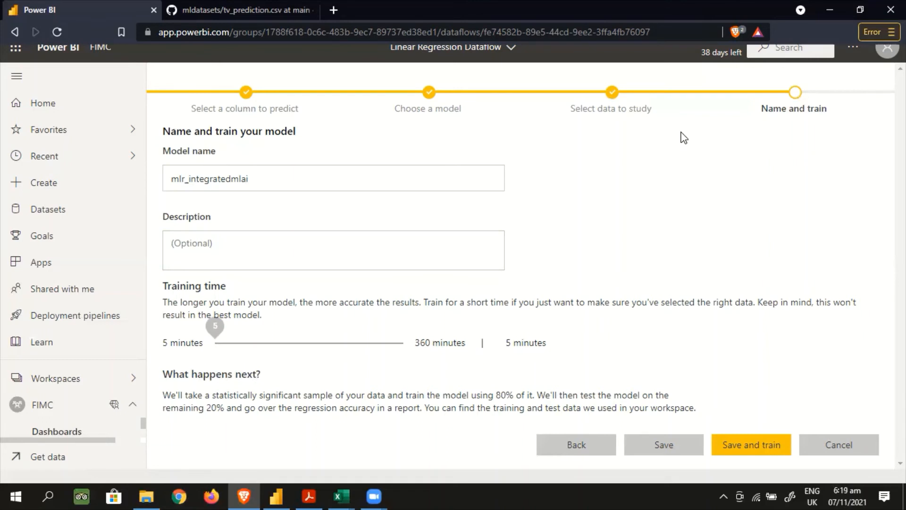
left_click(184, 11)
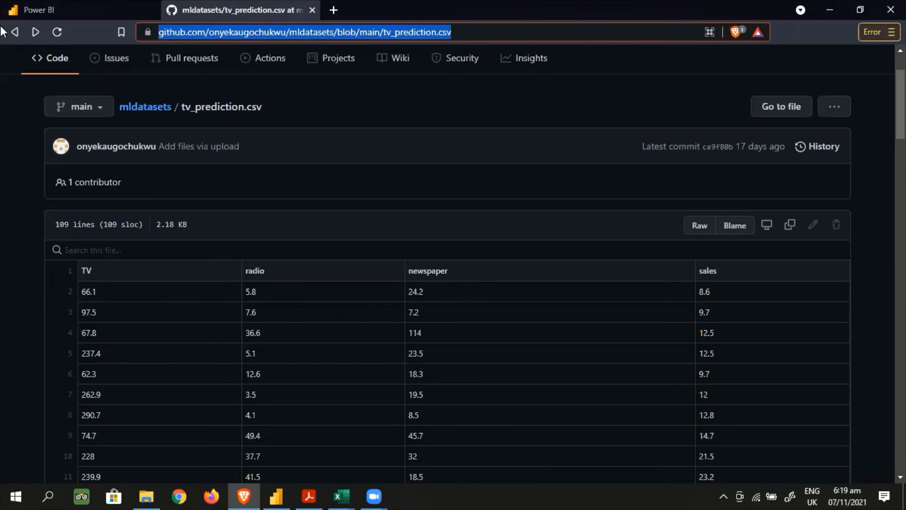
left_click(80, 10)
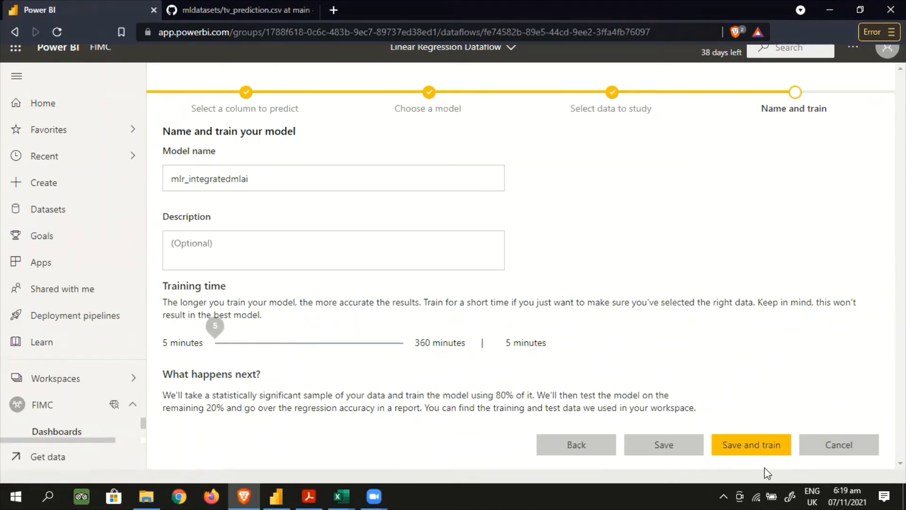
left_click(765, 453)
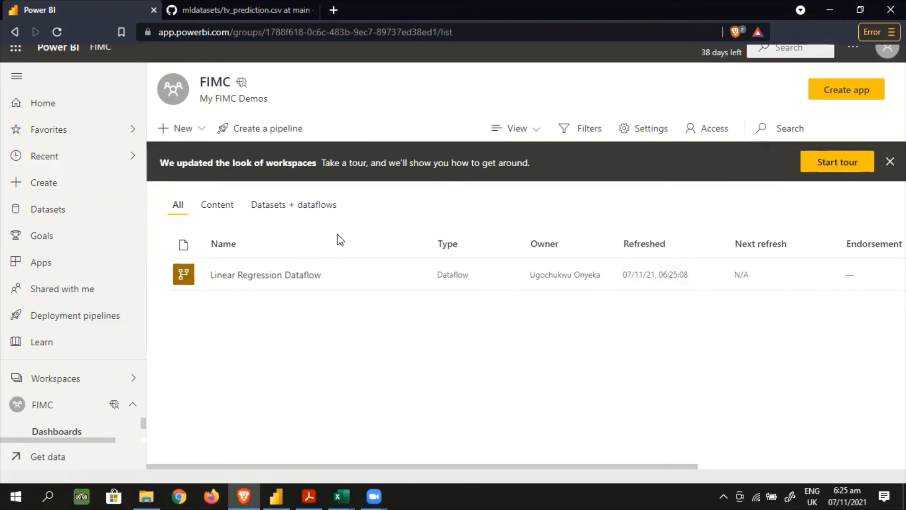
Look through the FIMC workspace's lists, then open the machine learning models of Linear Regression Dataflow
left_click(258, 208)
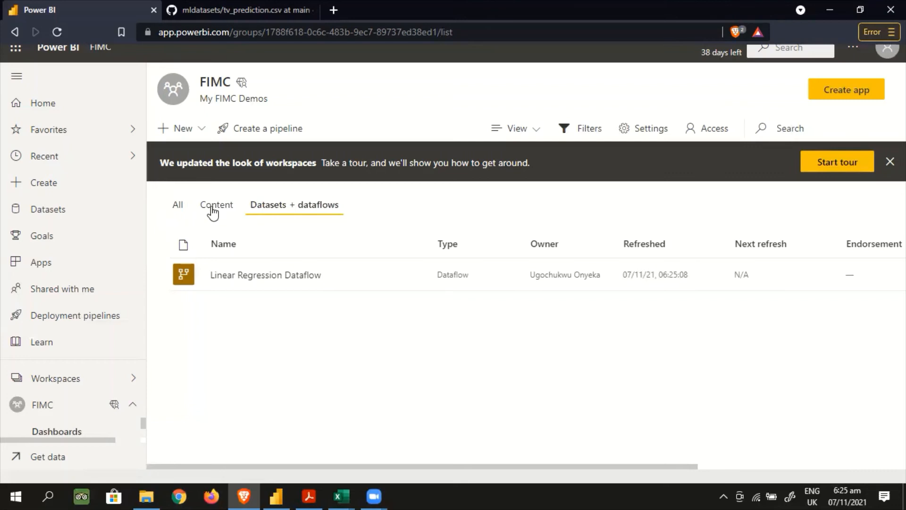
left_click(212, 210)
left_click(262, 212)
left_click(182, 211)
mouse_move(271, 283)
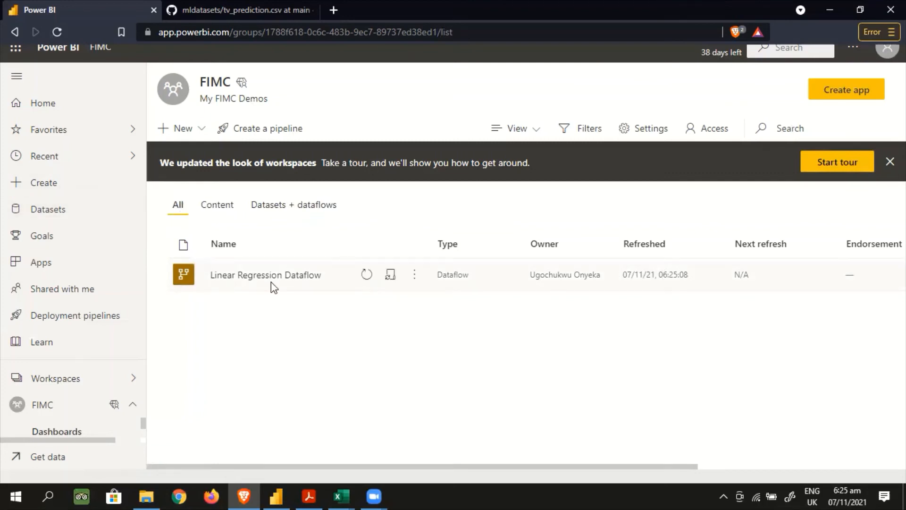
left_click(417, 275)
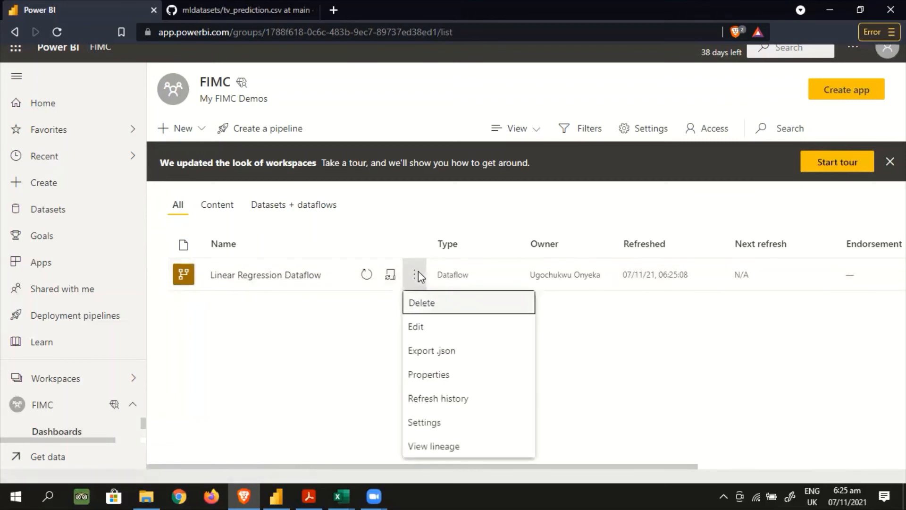
left_click(273, 279)
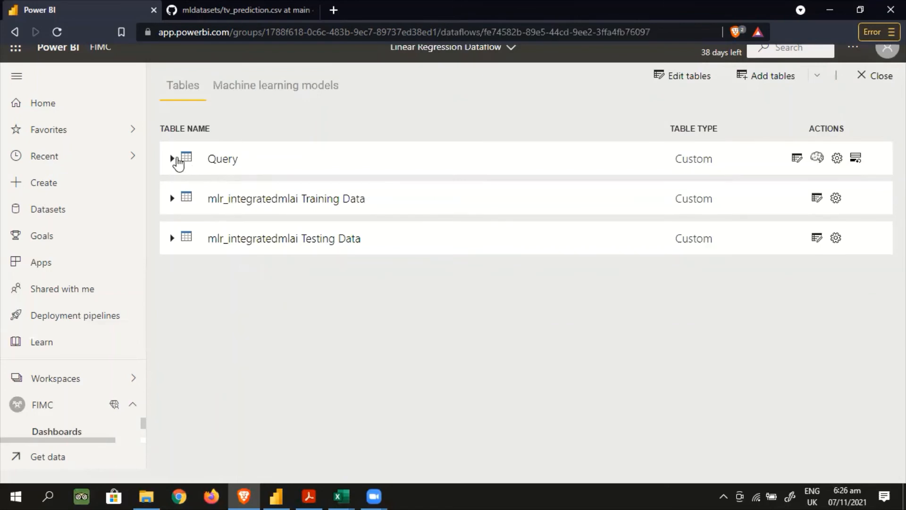
left_click(254, 89)
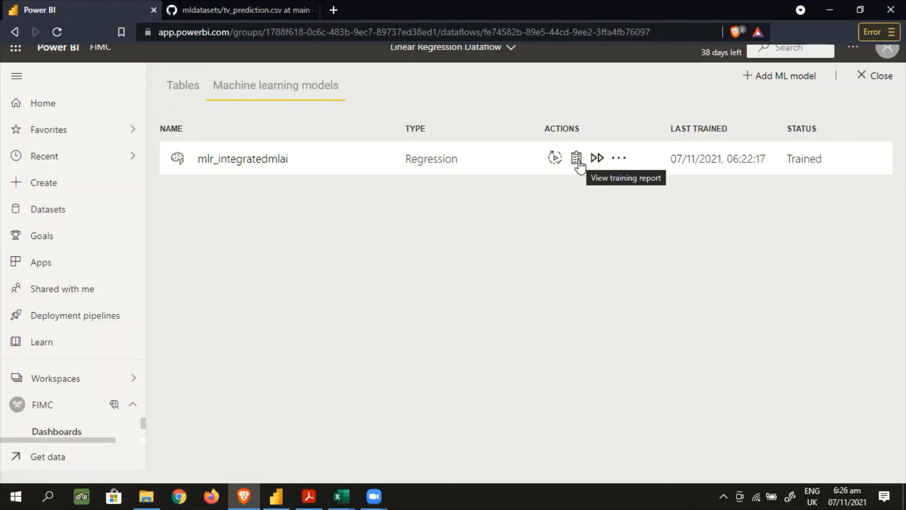
Review the mlr_integratedmlai training report's model performance, predicted versus actual sales and residual error charts, and return to the models list
left_click(620, 161)
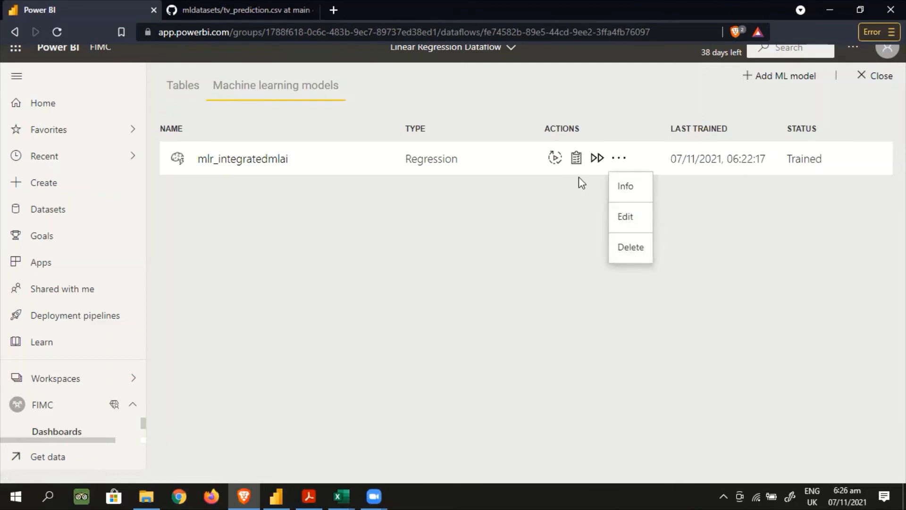
left_click(576, 158)
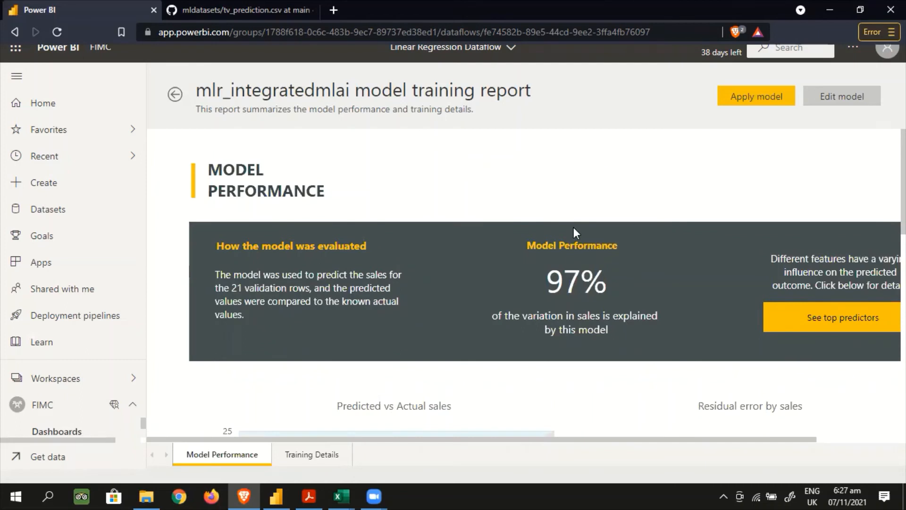
mouse_move(584, 285)
scroll(525, 284, "down", 5)
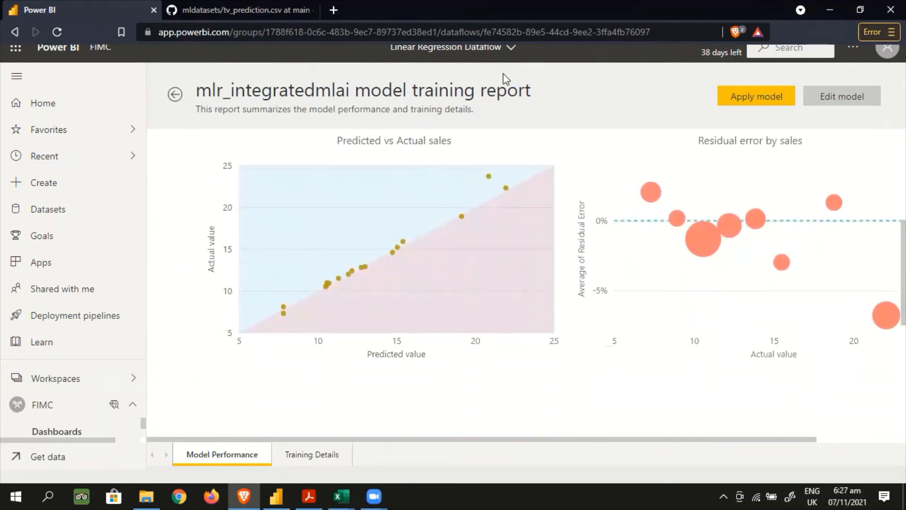
scroll(510, 186, "up", 5)
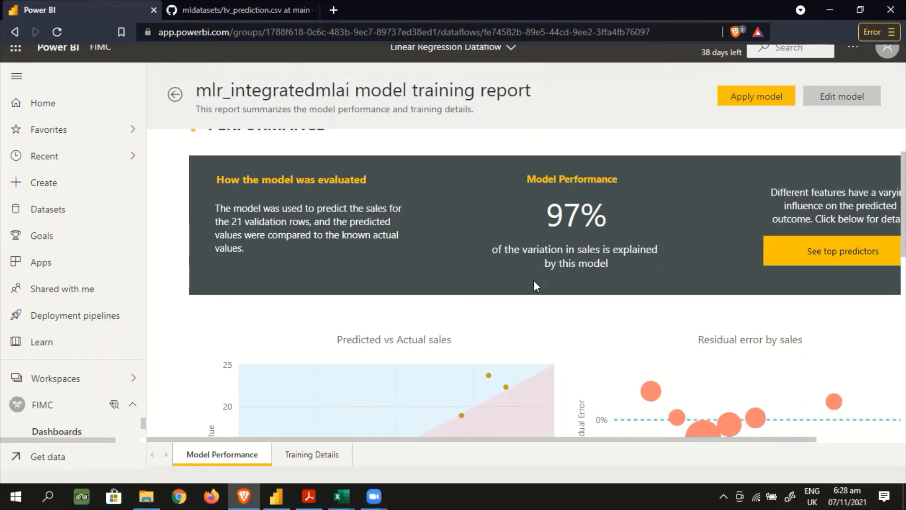
scroll(535, 284, "down", 8)
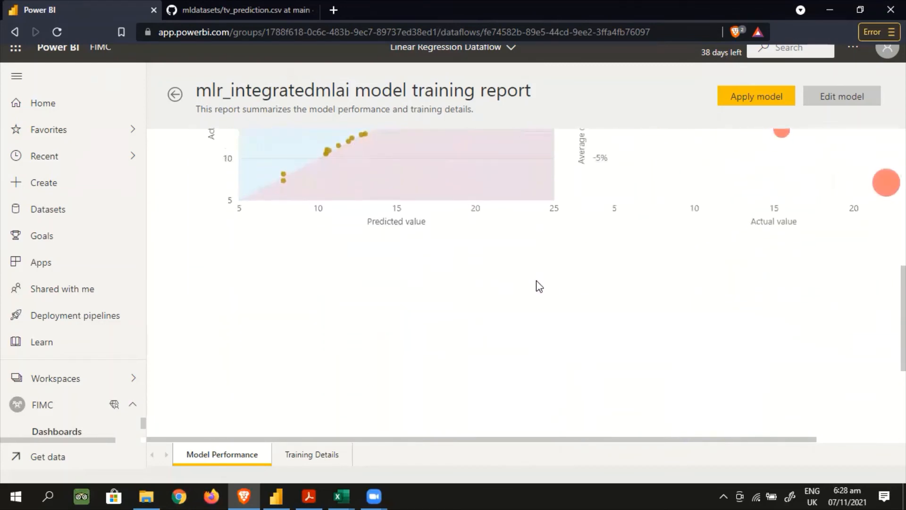
scroll(536, 287, "up", 3)
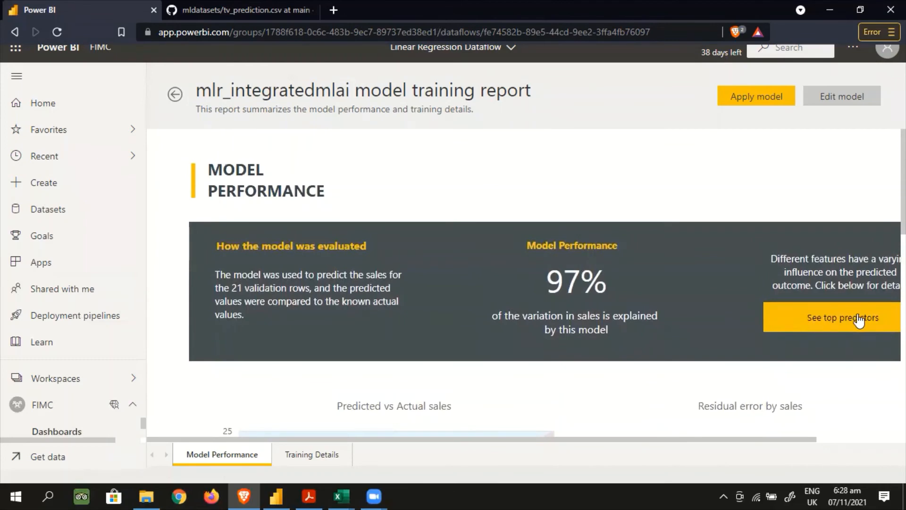
mouse_move(775, 440)
left_mouse_down()
mouse_move(809, 443)
mouse_move(774, 447)
left_mouse_up()
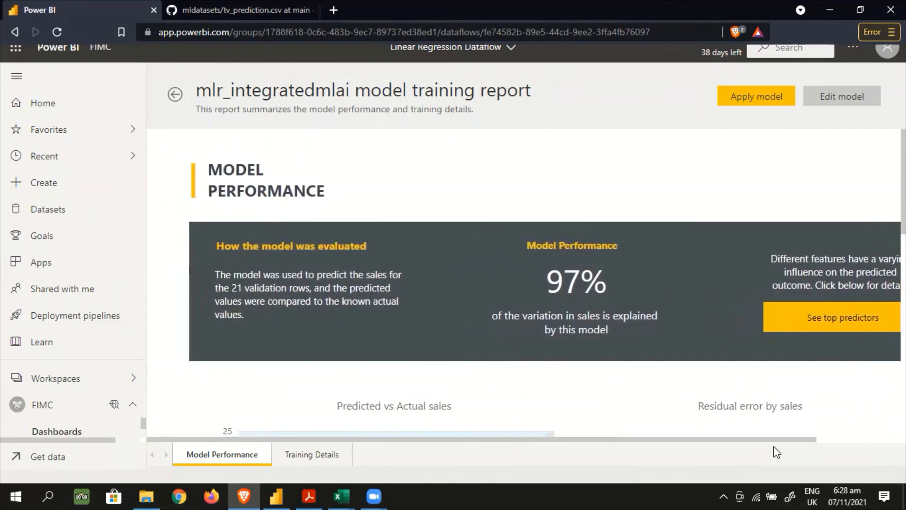
left_click(174, 97)
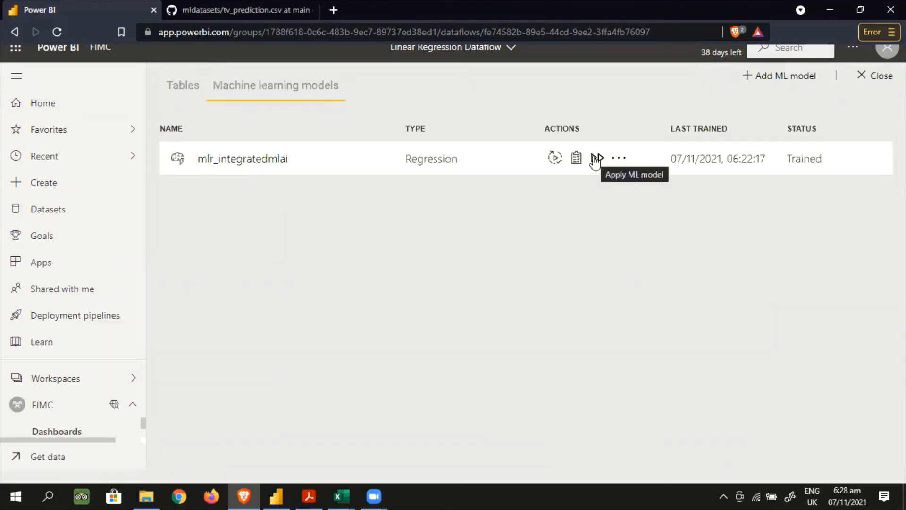
Check the input table and output column options for applying mlr_integratedmlai without applying the model
left_click(597, 158)
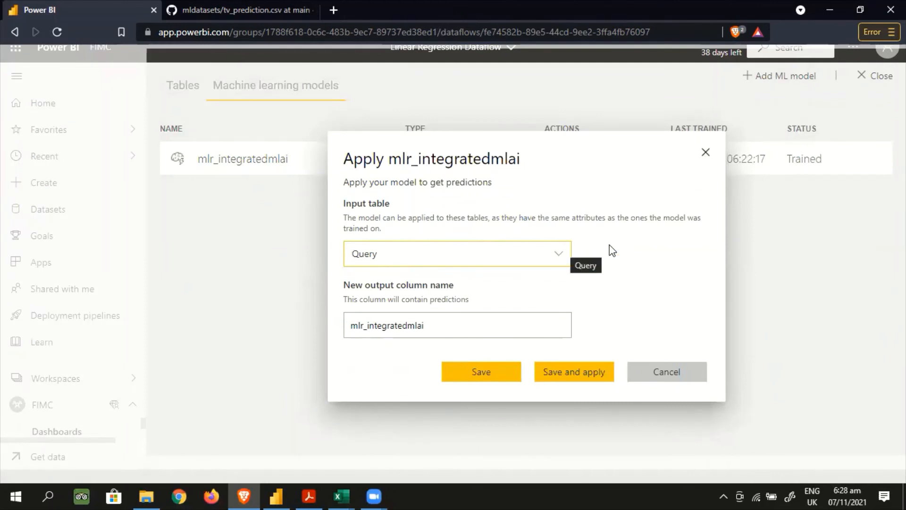
left_click(705, 152)
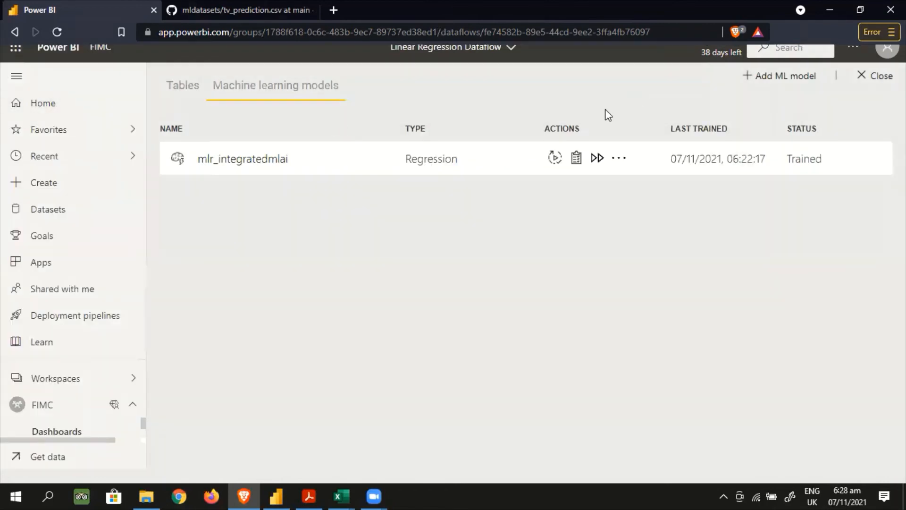
Start adding a table to the dataflow with Text/CSV as its data source
left_click(183, 89)
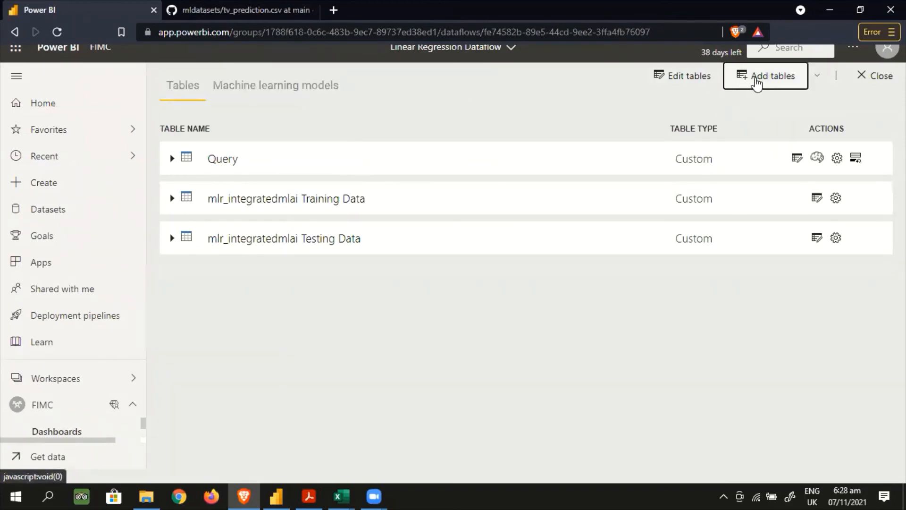
left_click(756, 82)
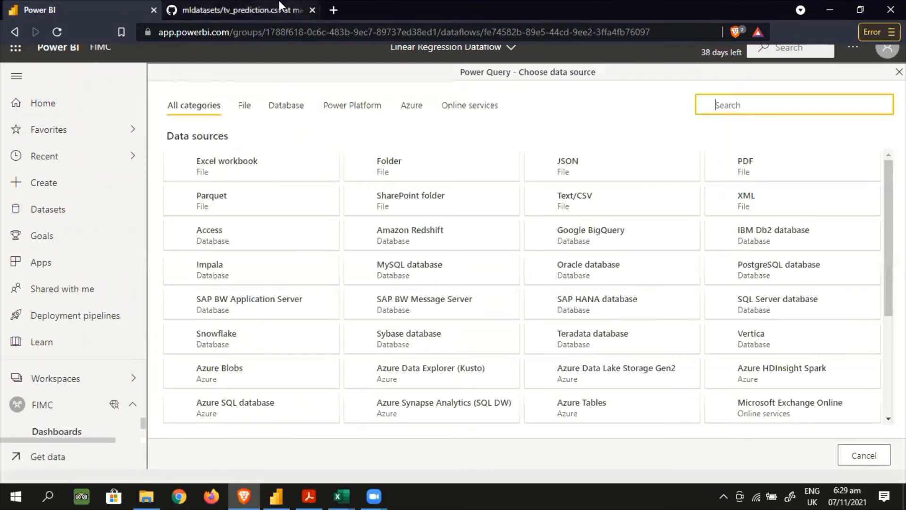
left_click(565, 203)
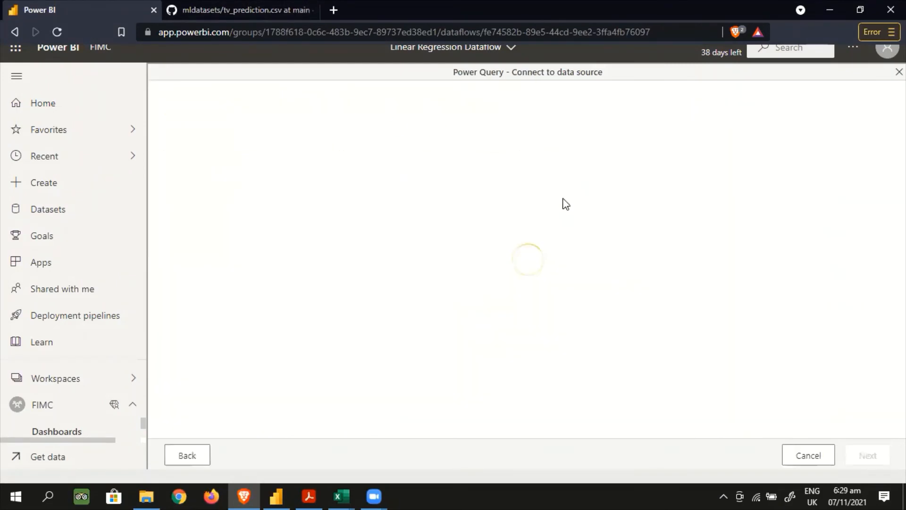
Switch to GitHub, open tv_prediction_validation.csv in the mldatasets repository and review its rows
left_click(225, 8)
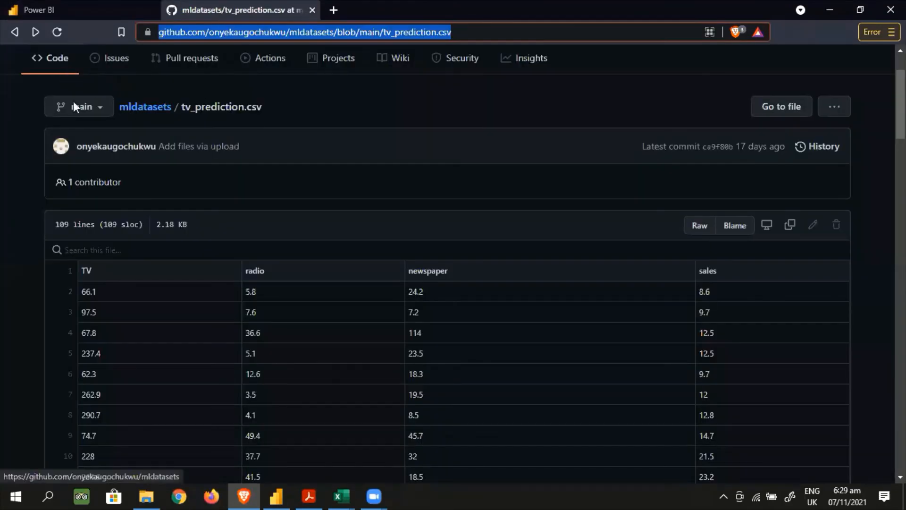
left_click(150, 109)
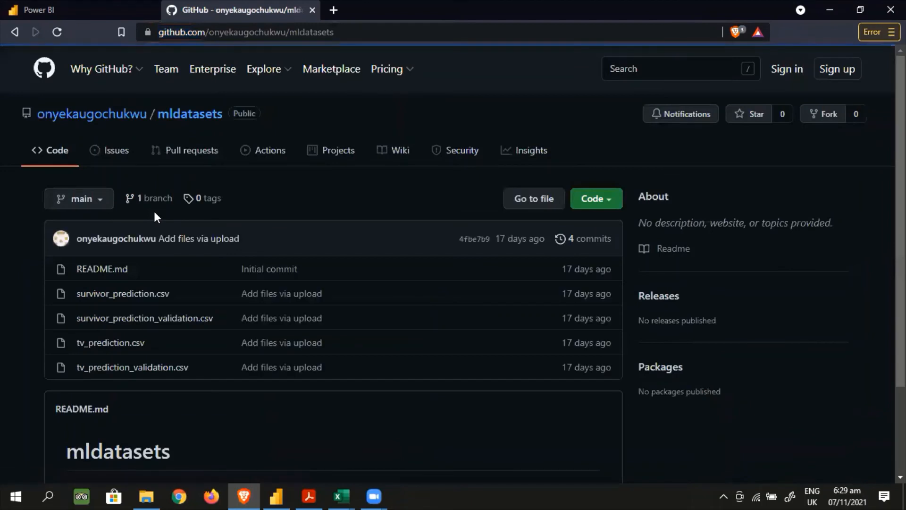
left_click(132, 371)
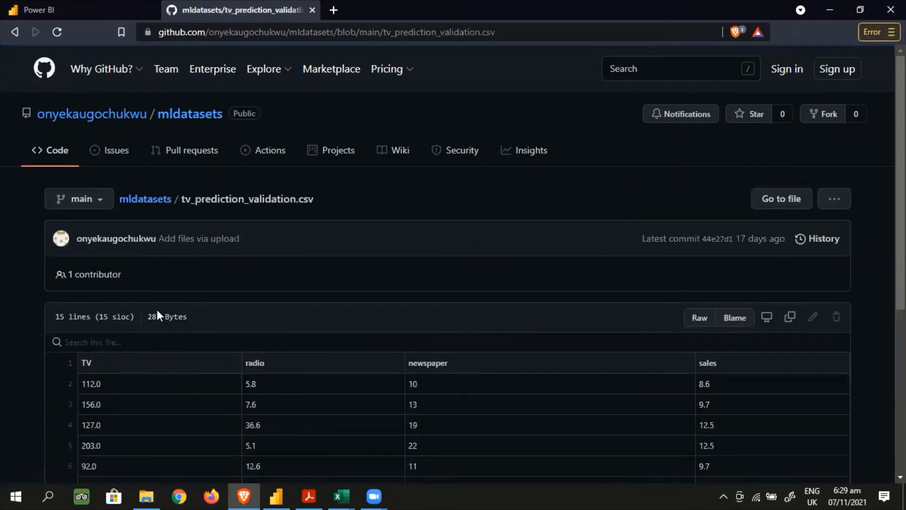
scroll(156, 310, "down", 4)
scroll(102, 206, "down", 2)
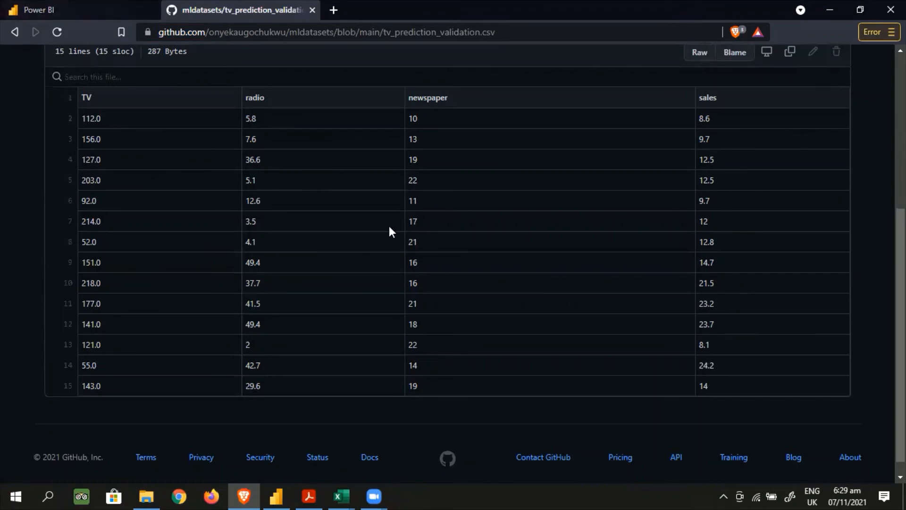
scroll(389, 225, "up", 5)
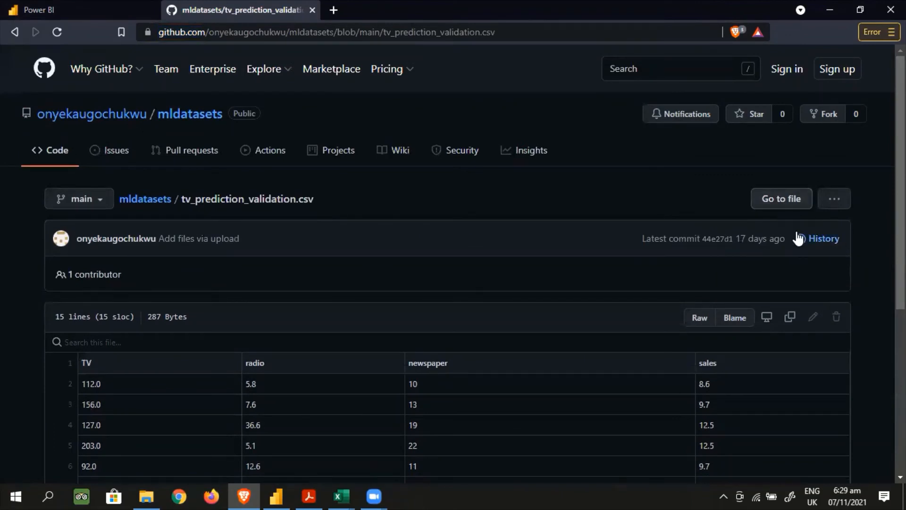
Show the raw version of tv_prediction_validation.csv, copy its URL and return to the Power BI connection settings
left_click(698, 319)
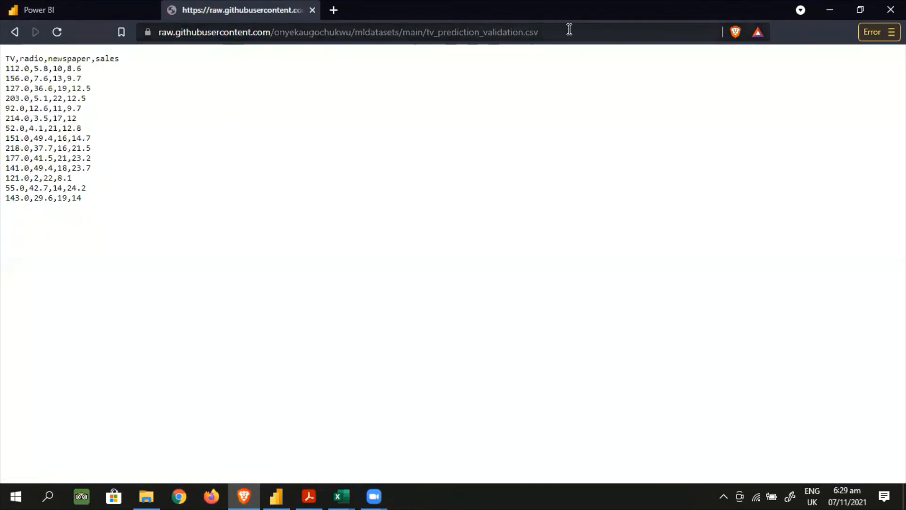
left_click(569, 30)
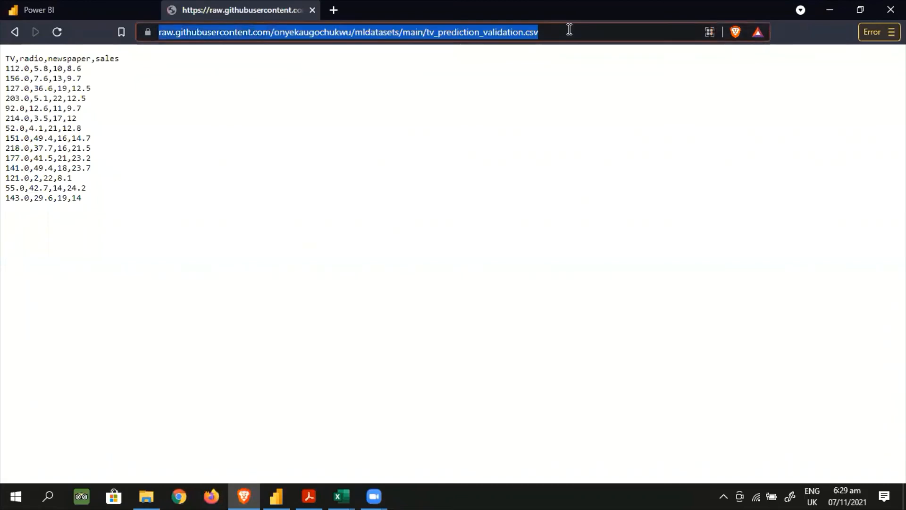
left_click(71, 11)
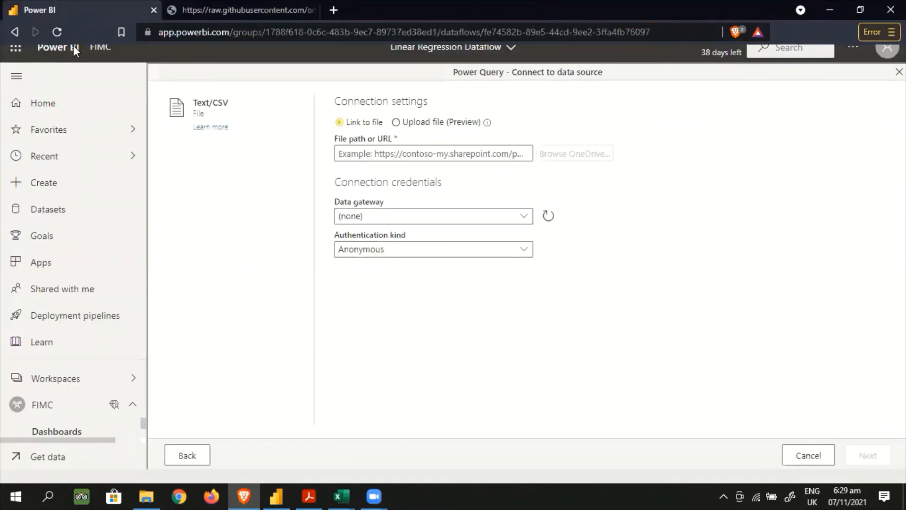
Connect to the raw GitHub URL of tv_prediction_validation.csv with anonymous authentication and bring the file in for transformation
left_click(390, 153)
key("ctrl+v")
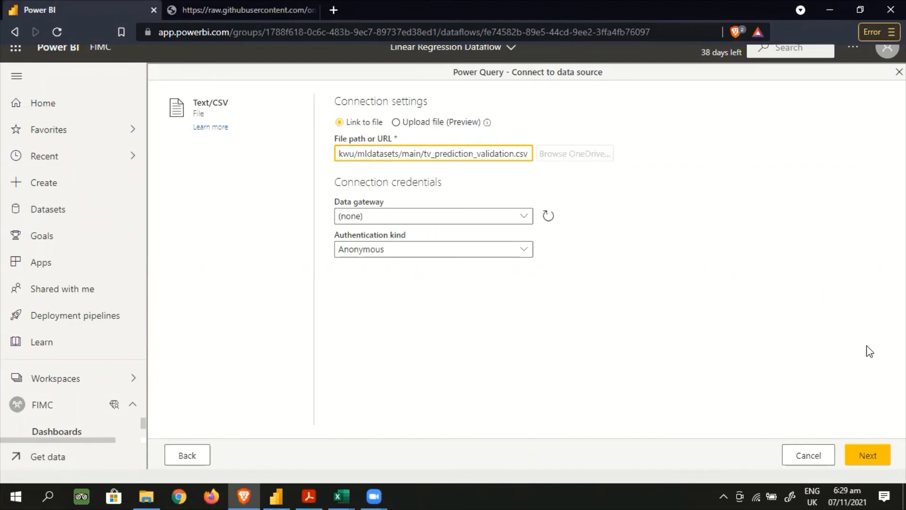
left_click(866, 454)
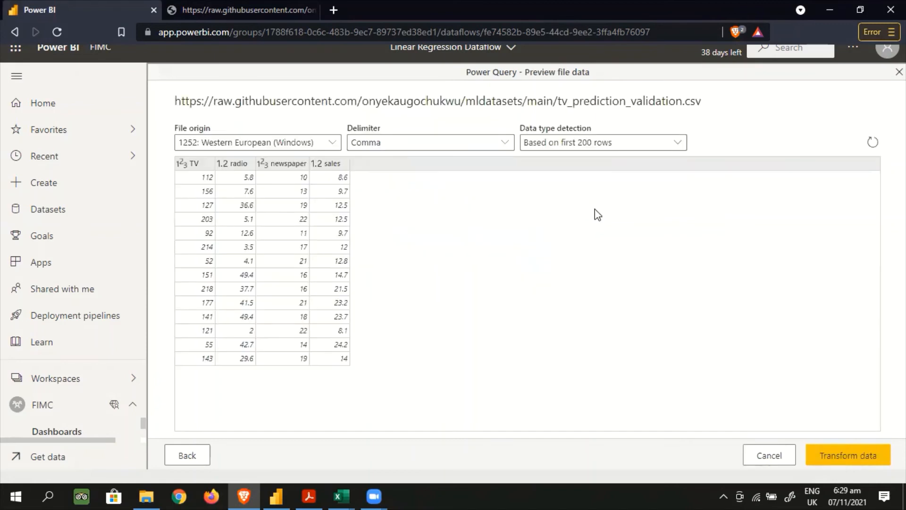
left_click(842, 457)
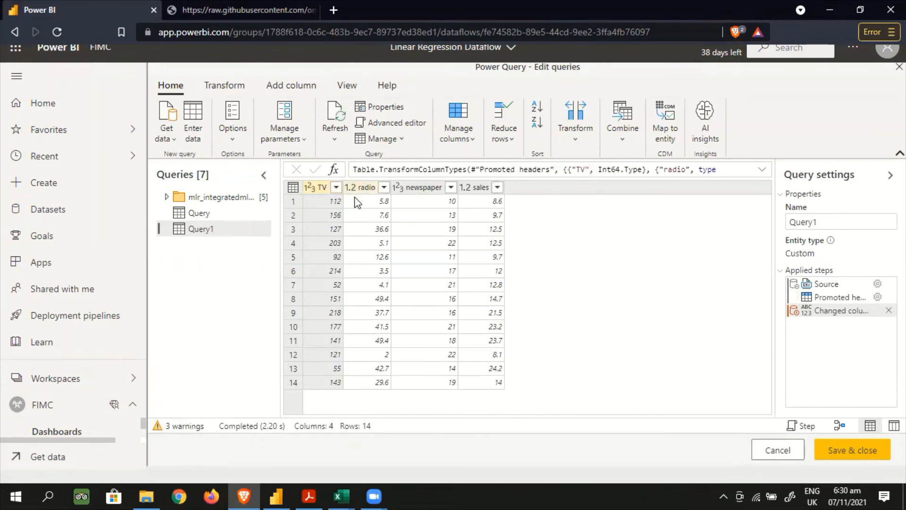
Review the query warnings and decline to view the errors in the mlr_integratedmlai Training Data query
left_click(185, 436)
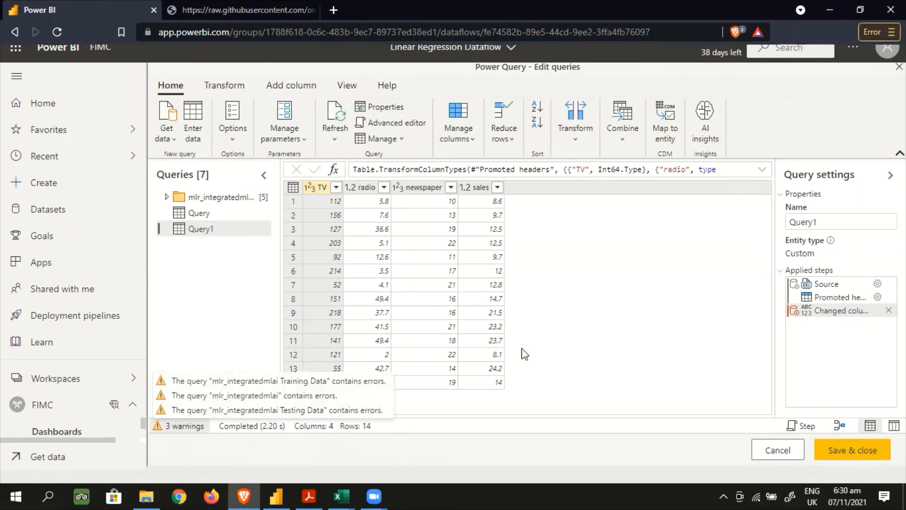
left_click(543, 321)
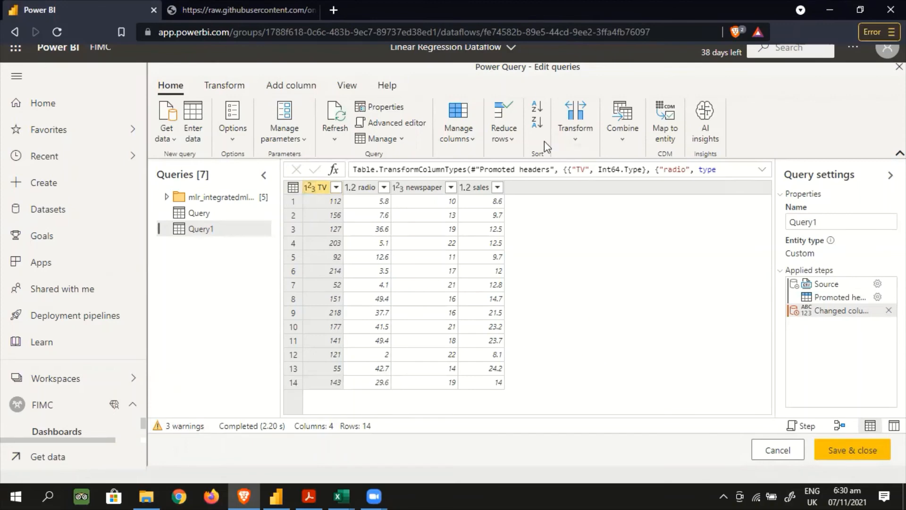
left_click(191, 426)
left_click(200, 380)
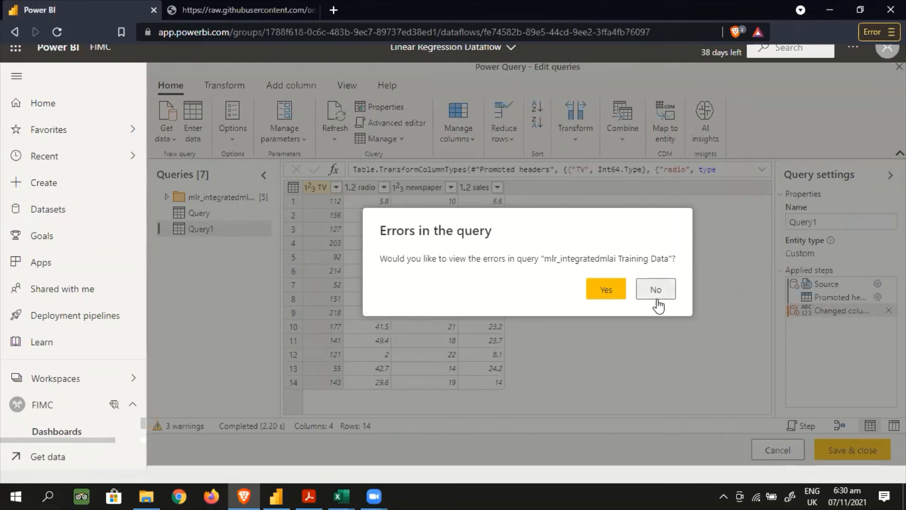
left_click(656, 293)
View the errors in the mlr_integratedmlai Testing Data query and allow it to combine data from multiple sources
left_click(179, 427)
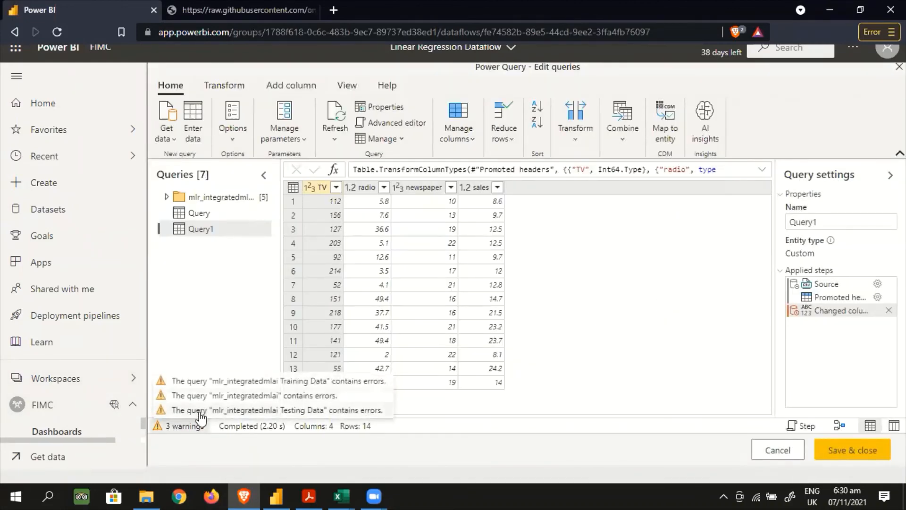
left_click(199, 411)
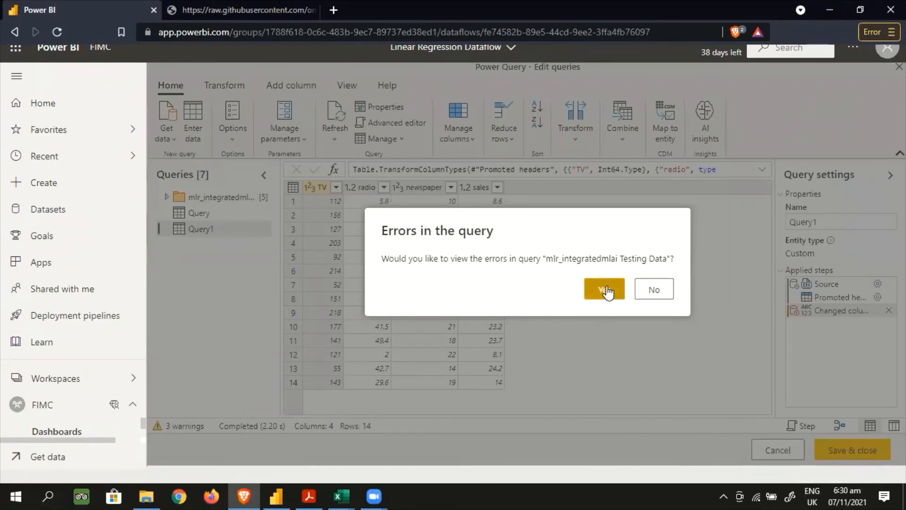
left_click(606, 291)
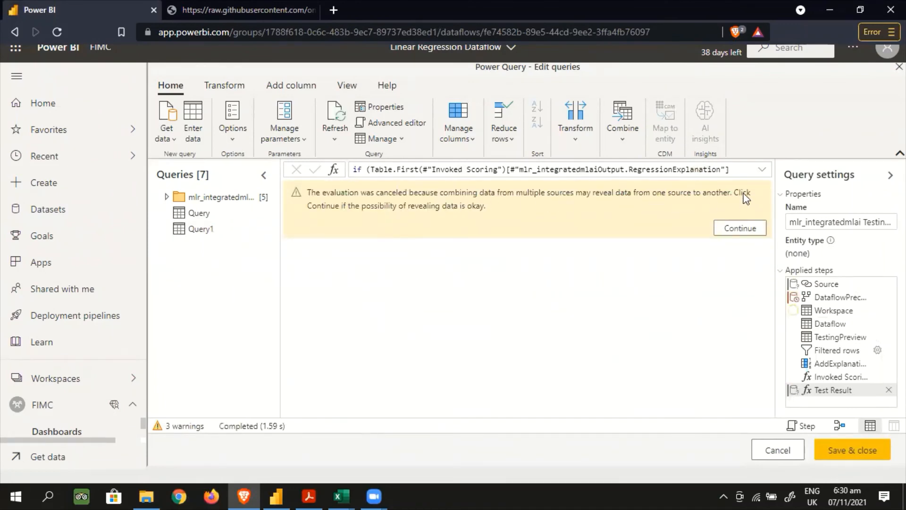
left_click(740, 228)
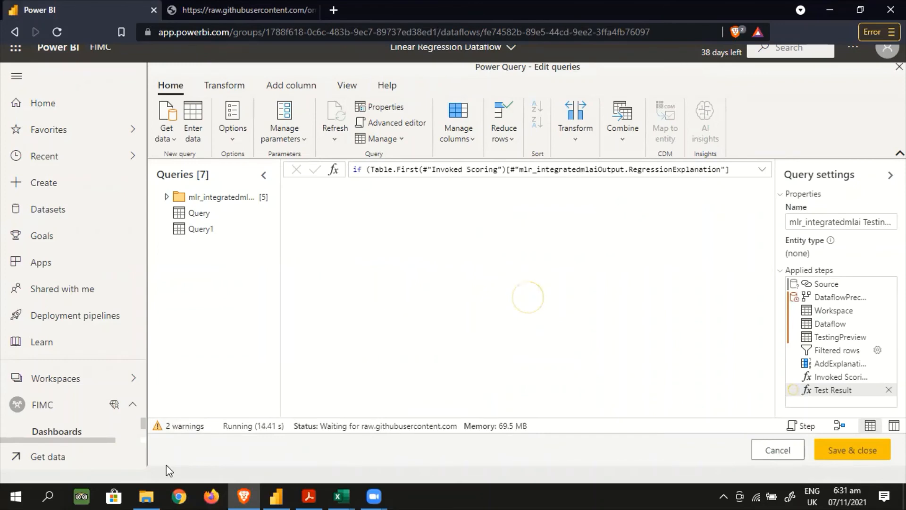
Check the remaining warning for the mlr_integratedmlai query and decline to view its errors
left_click(194, 426)
left_click(215, 394)
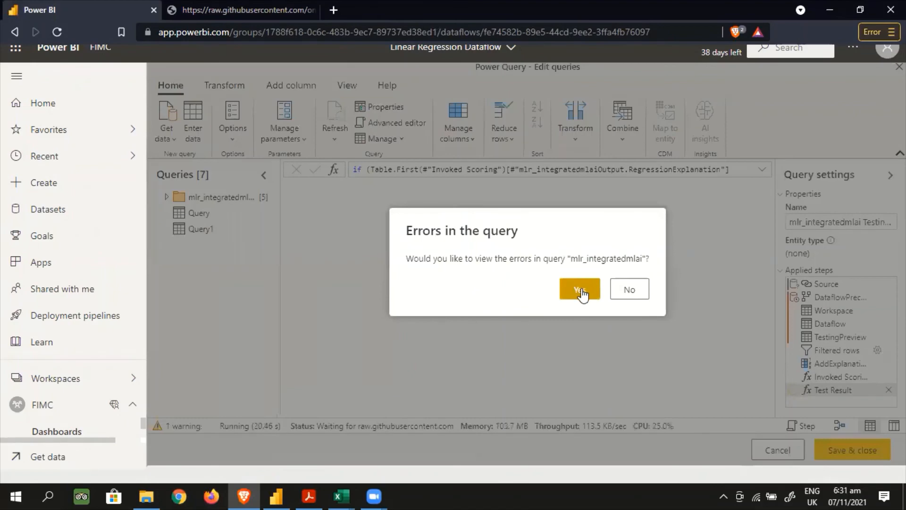
left_click(633, 290)
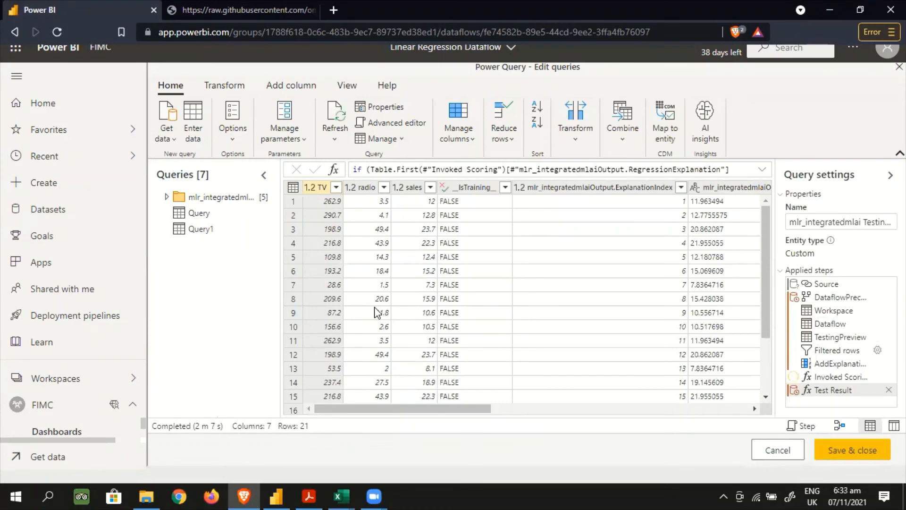
Return to Query1, save and close the dataflow queries, and refresh the dataflow immediately
left_click(203, 231)
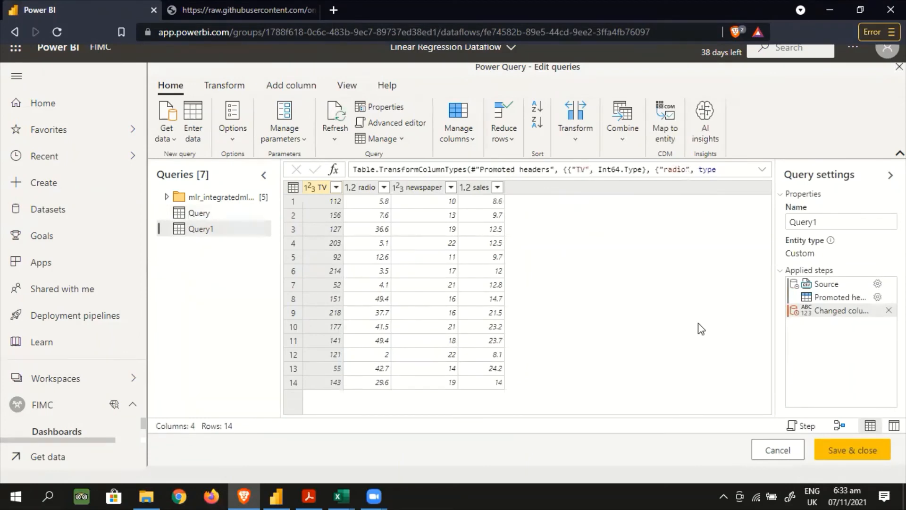
left_click(842, 453)
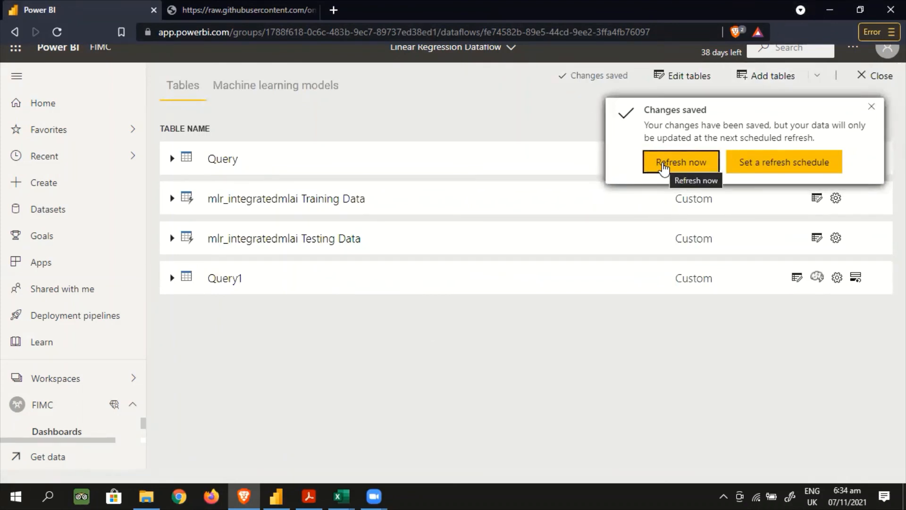
left_click(663, 162)
Review the columns of the Query, Training Data and Testing Data tables, and look over the raw validation CSV
left_click(571, 158)
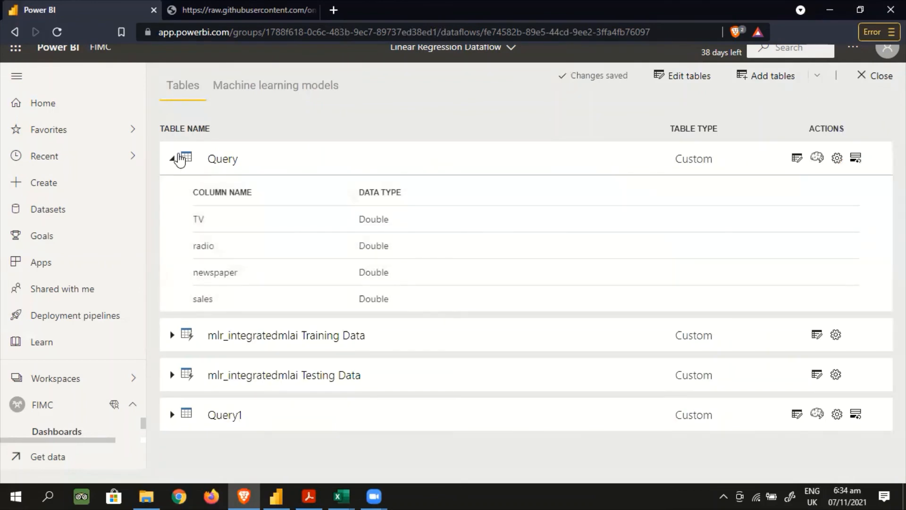
left_click(173, 160)
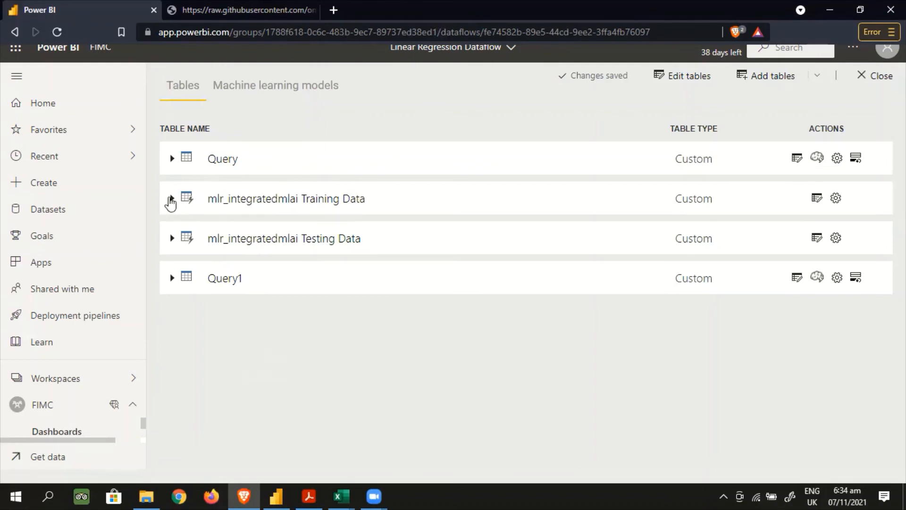
left_click(172, 199)
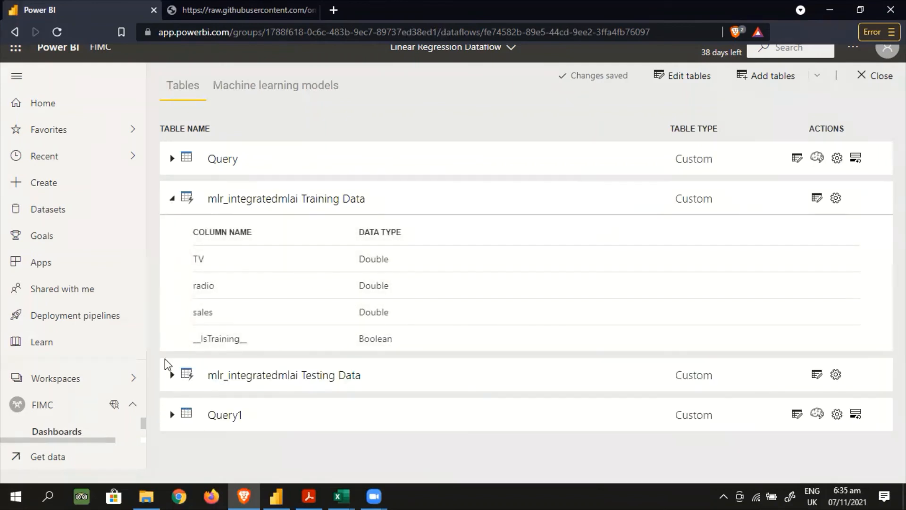
left_click(173, 376)
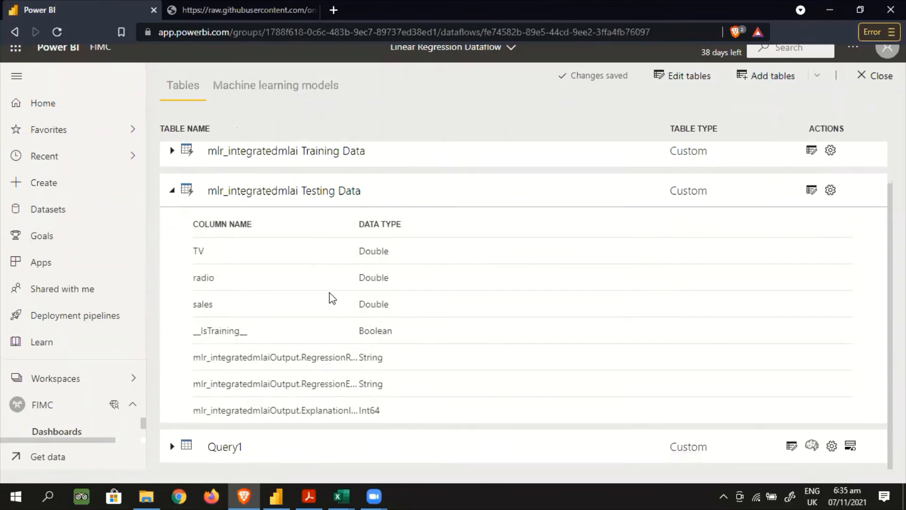
scroll(317, 293, "down", 1)
left_click(172, 191)
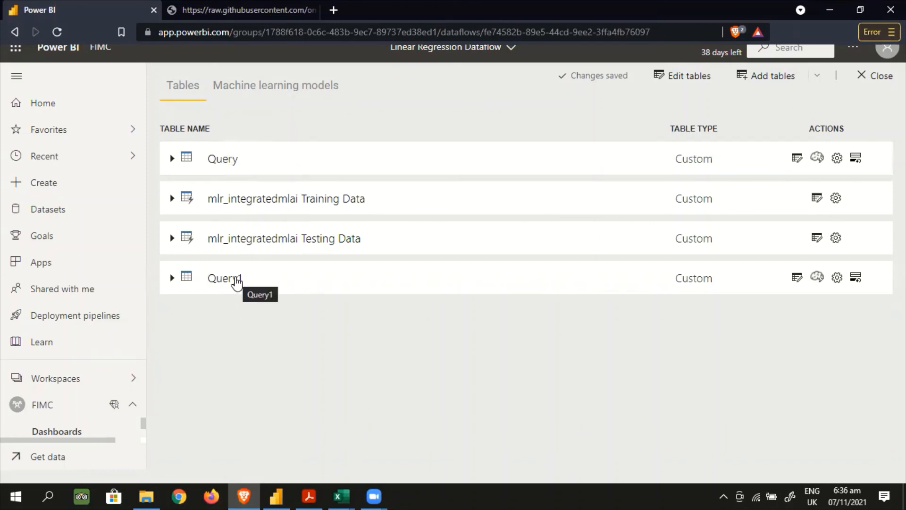
left_click(248, 10)
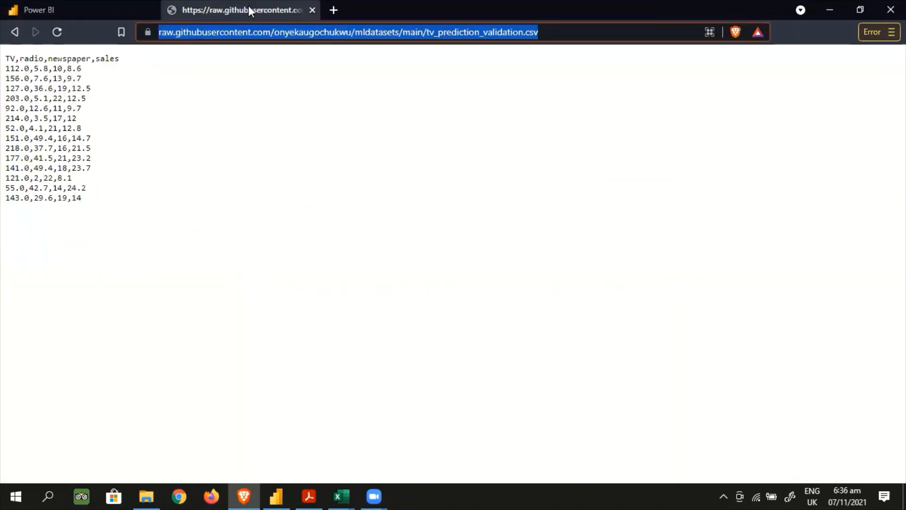
left_click(76, 11)
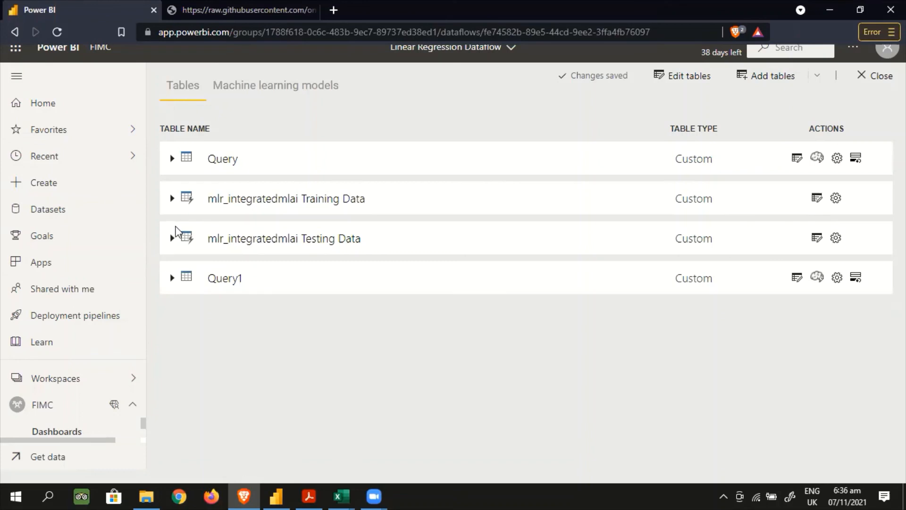
Save and apply the mlr_integratedmlai model to input table Query1 with mlr_integratedmlaiOutput as the output column name
left_click(255, 90)
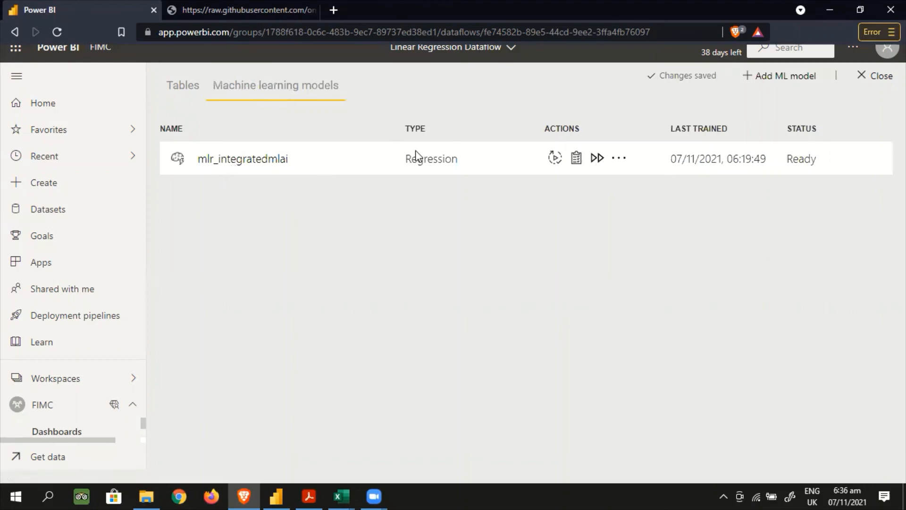
left_click(597, 159)
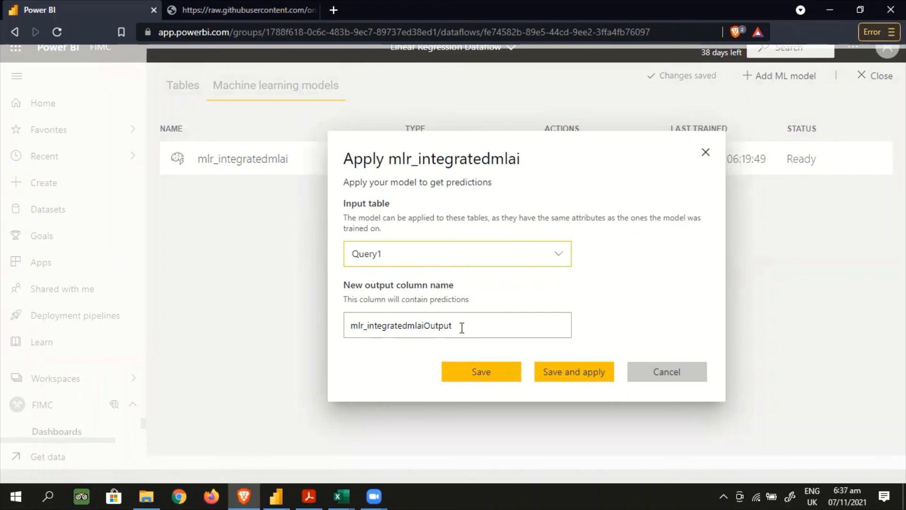
left_click(580, 376)
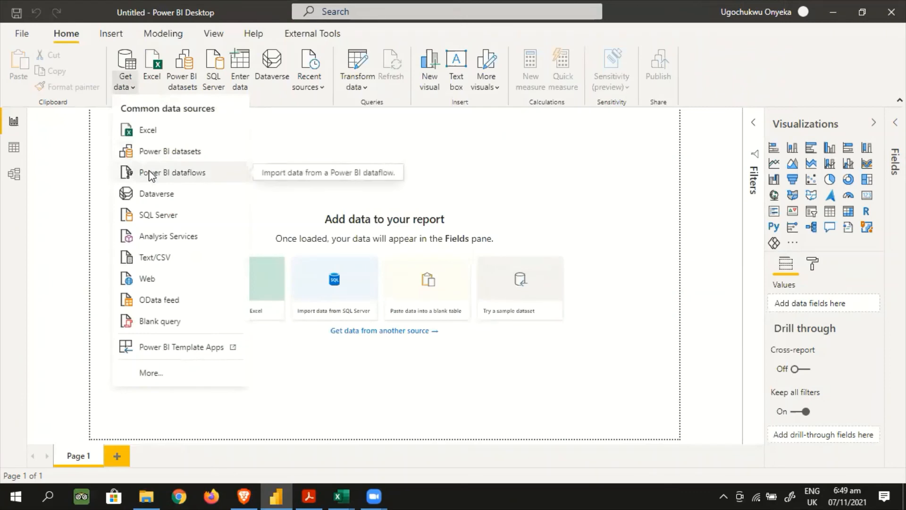
Switch to Power BI Desktop, connect to Power BI dataflows and expand FIMC's Linear Regression Dataflow to list its tables
left_click(150, 173)
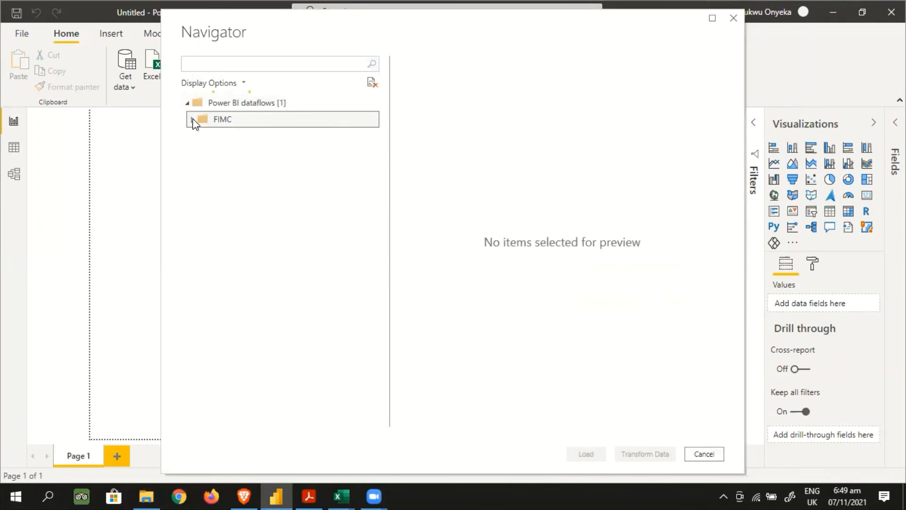
left_click(193, 119)
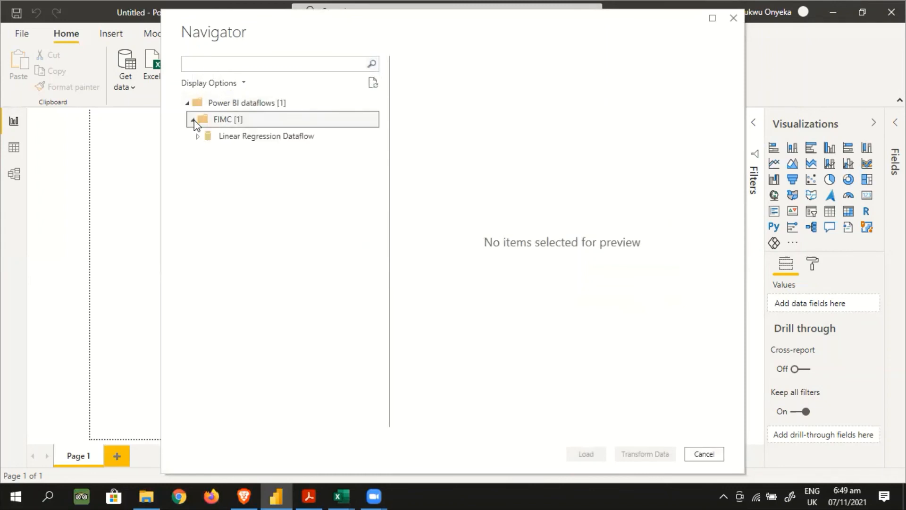
left_click(197, 137)
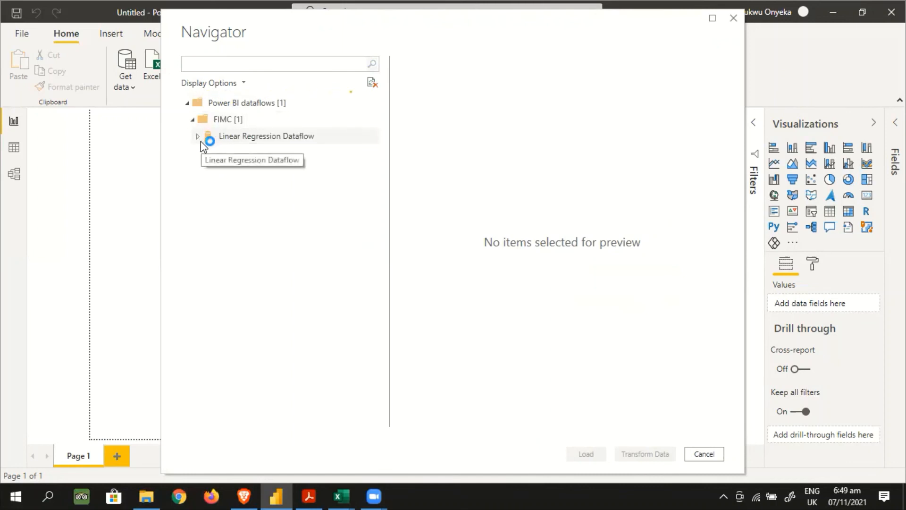
left_click(198, 137)
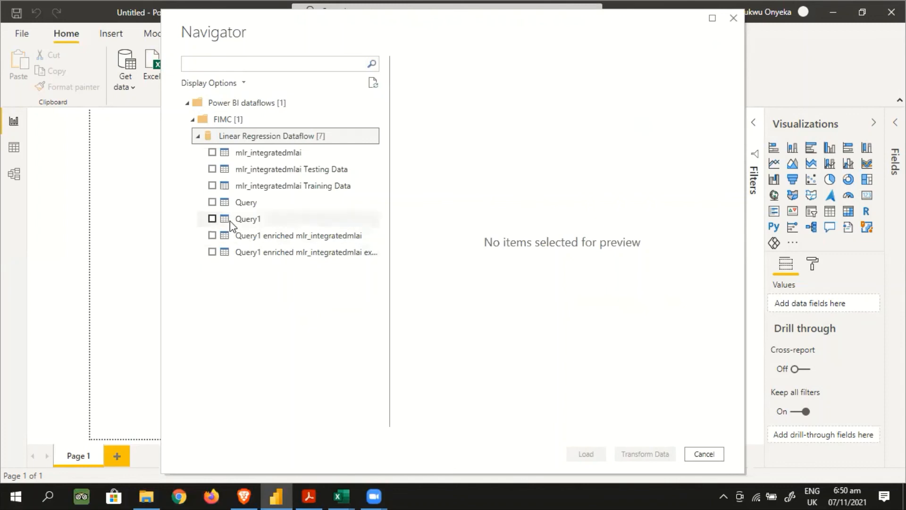
Preview and deselect Query1, and open the Query1 enriched mlr_integratedmlai table for transformation in the Power Query Editor
left_click(212, 219)
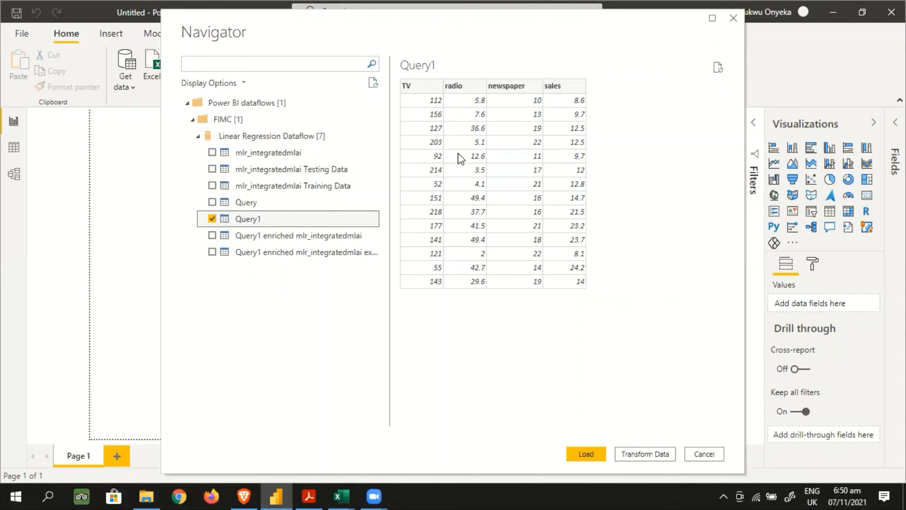
left_click(212, 221)
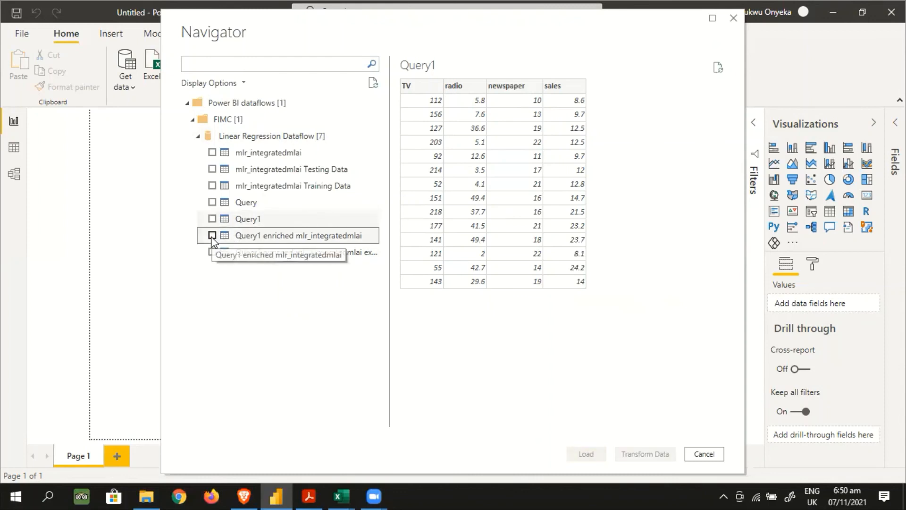
left_click(212, 236)
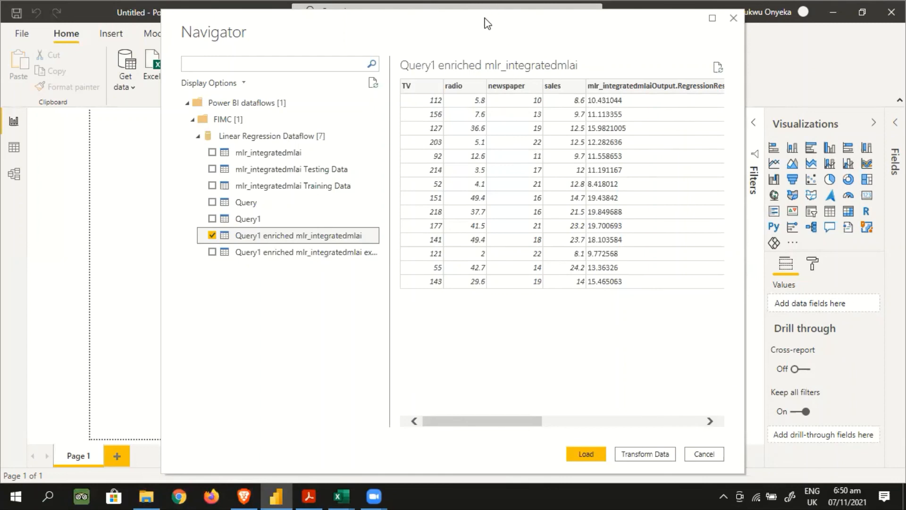
left_click_drag(488, 24, 487, 20)
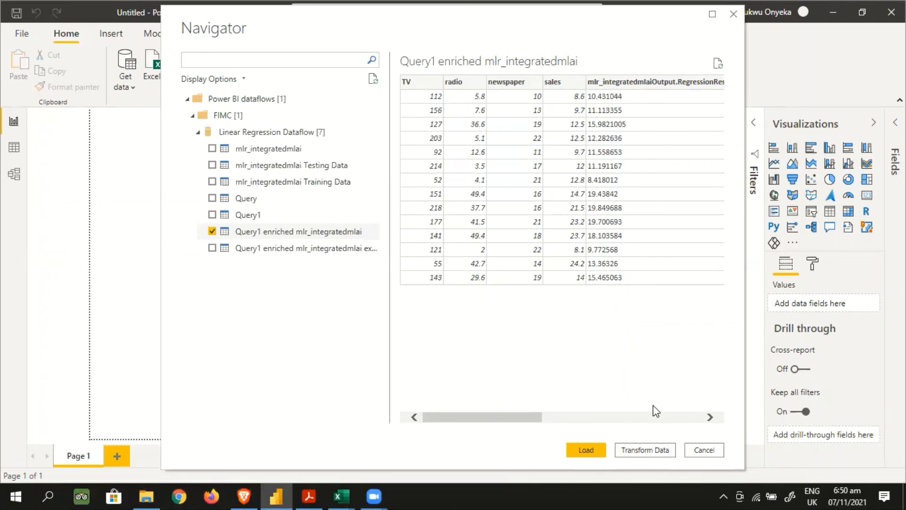
left_click(656, 451)
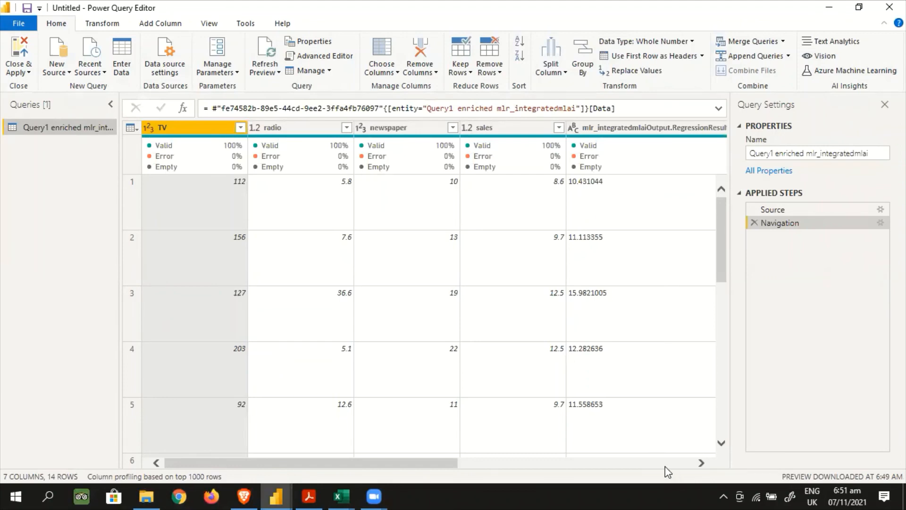
Examine the model output columns of the enriched table and select the mlr_integratedmlaiOutput.RegressionExplanation column
left_click(701, 463)
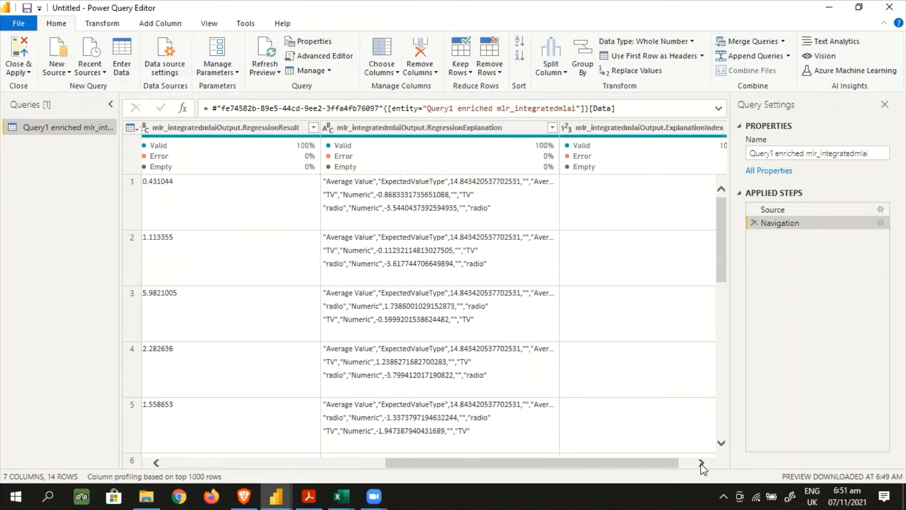
left_click(430, 134)
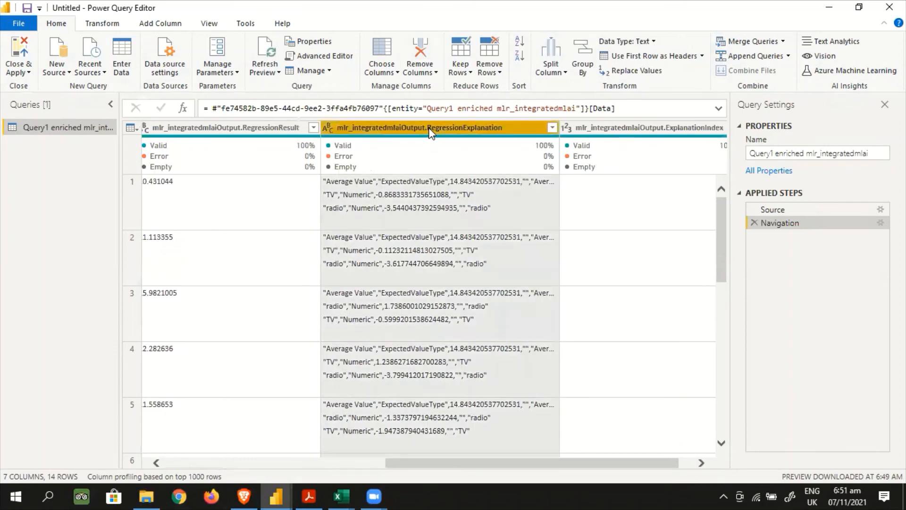
Remove the mlr_integratedmlaiOutput.RegressionExplanation column from the enriched table
right_click(430, 133)
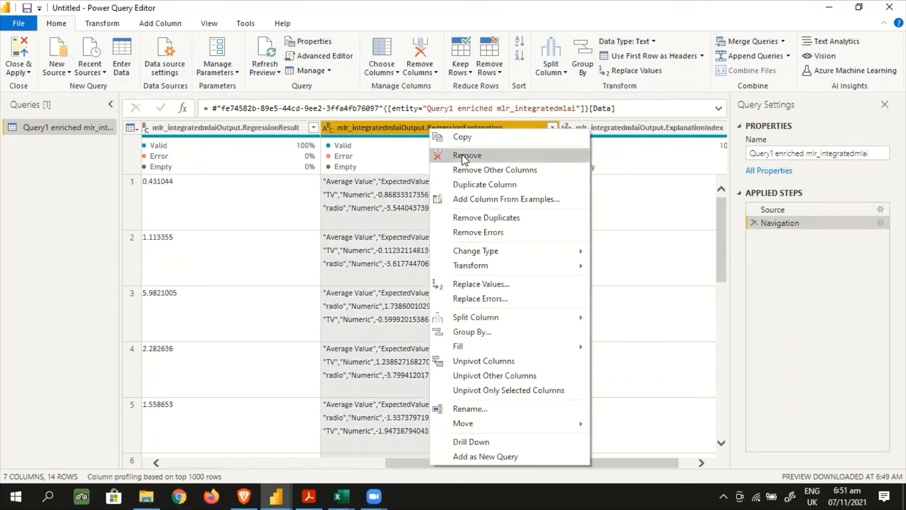
left_click(465, 157)
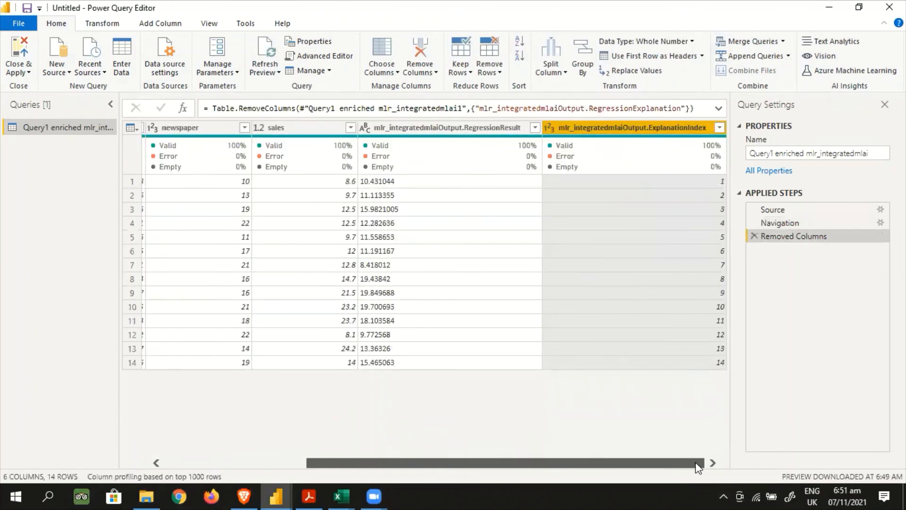
scroll(698, 467, "left", 5)
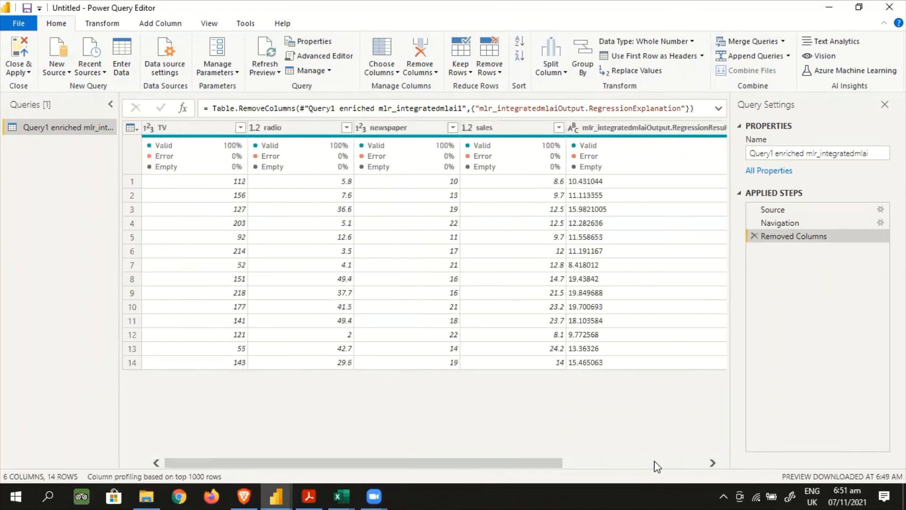
Compare the actual sales values with the mlr_integratedmlaiOutput.RegressionResult predictions row by row for rows 1 to 4 and row 6
left_click(505, 131)
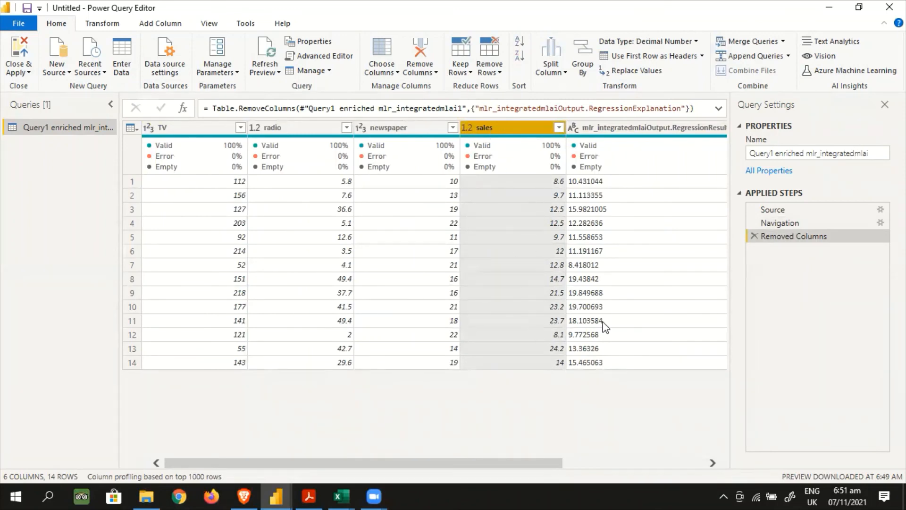
left_click(627, 127)
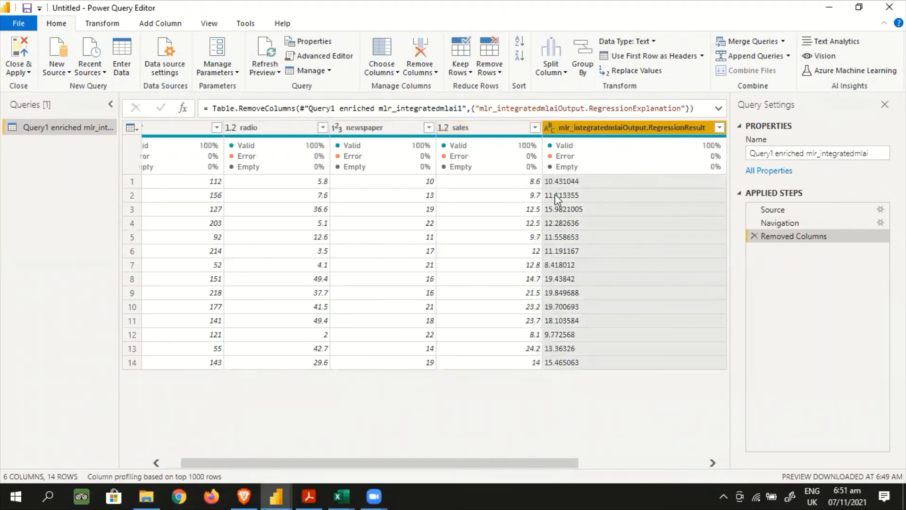
left_click(523, 180)
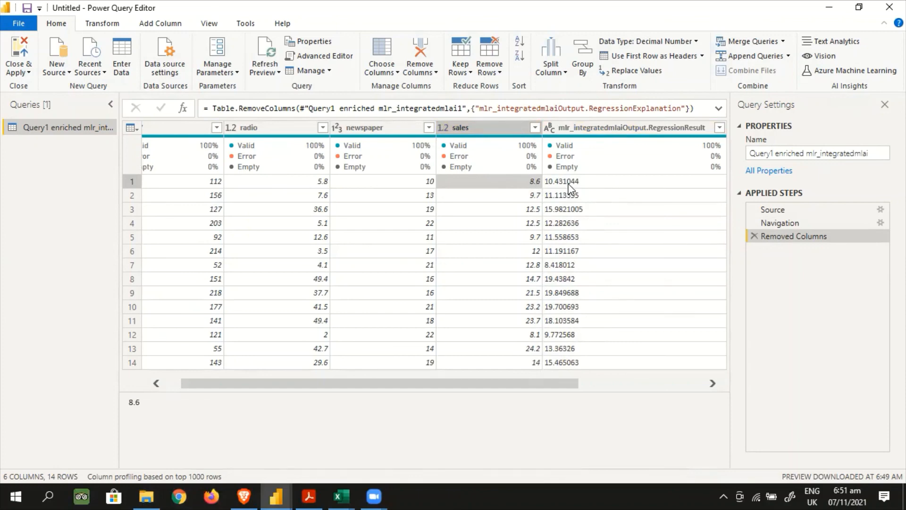
left_click(569, 187)
left_click(531, 195)
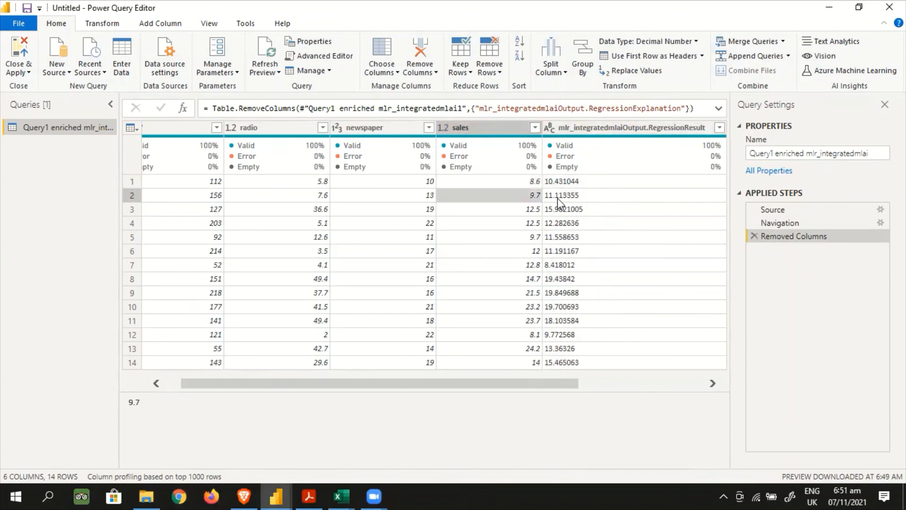
left_click(563, 196)
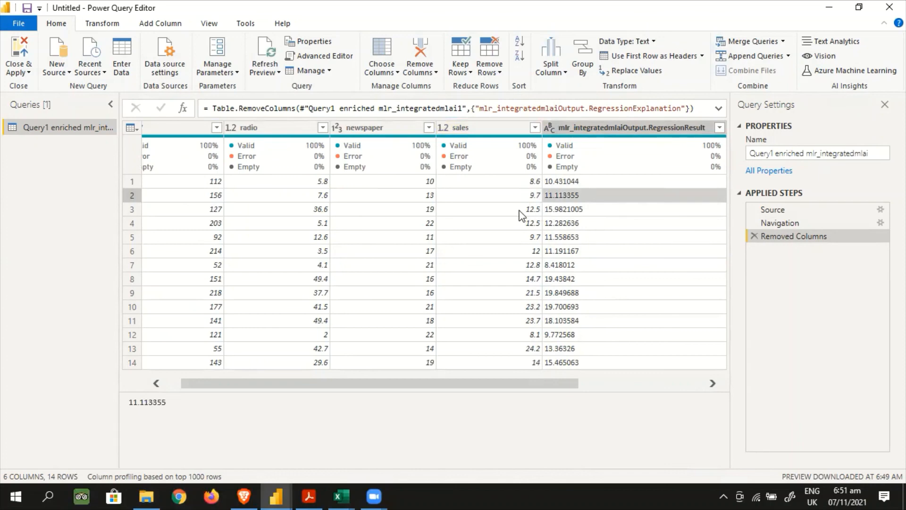
left_click(522, 211)
left_click(573, 212)
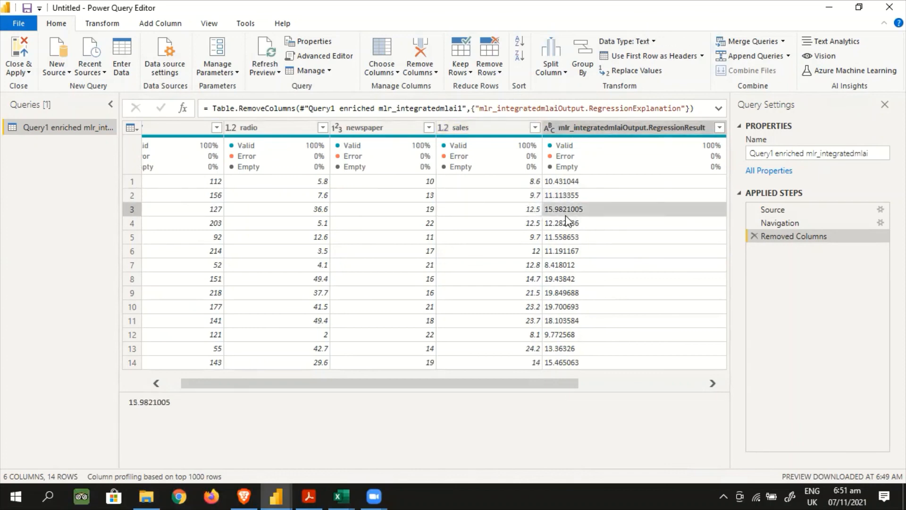
left_click(523, 225)
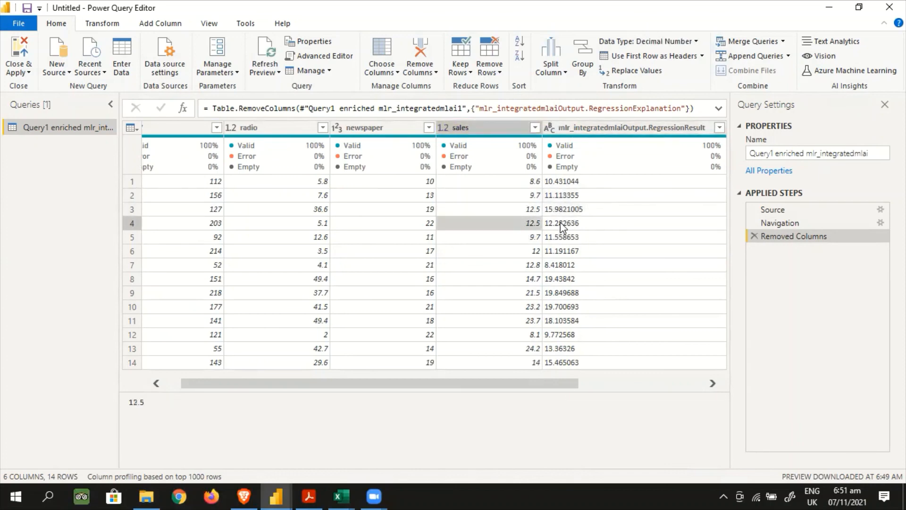
left_click(559, 223)
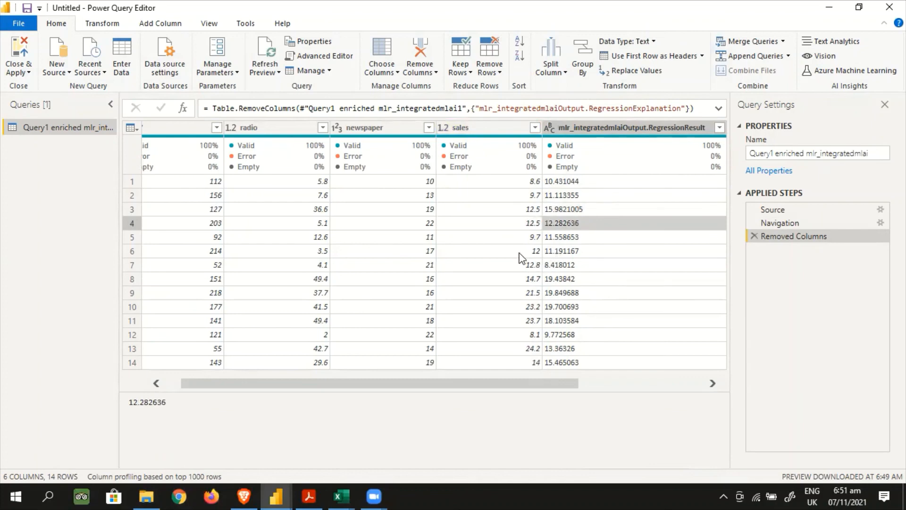
left_click(522, 252)
left_click(552, 253)
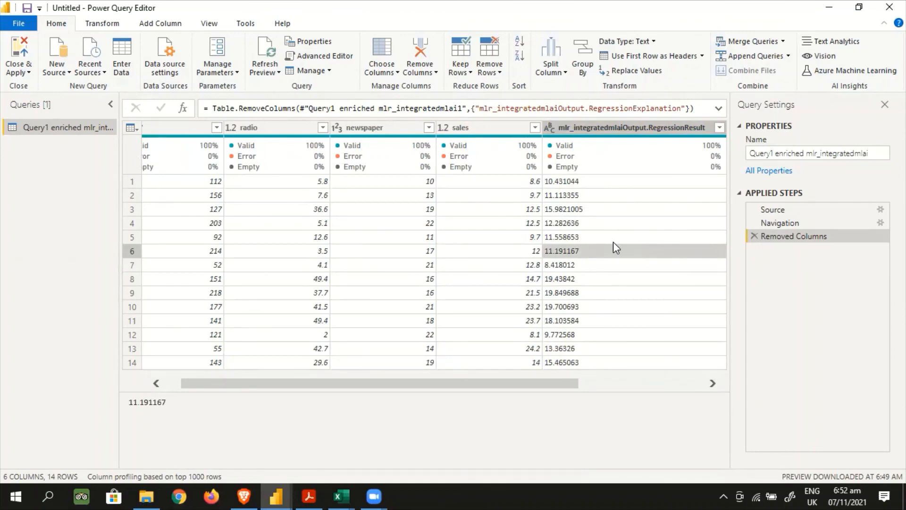
mouse_move(653, 141)
left_click_drag(523, 382, 361, 388)
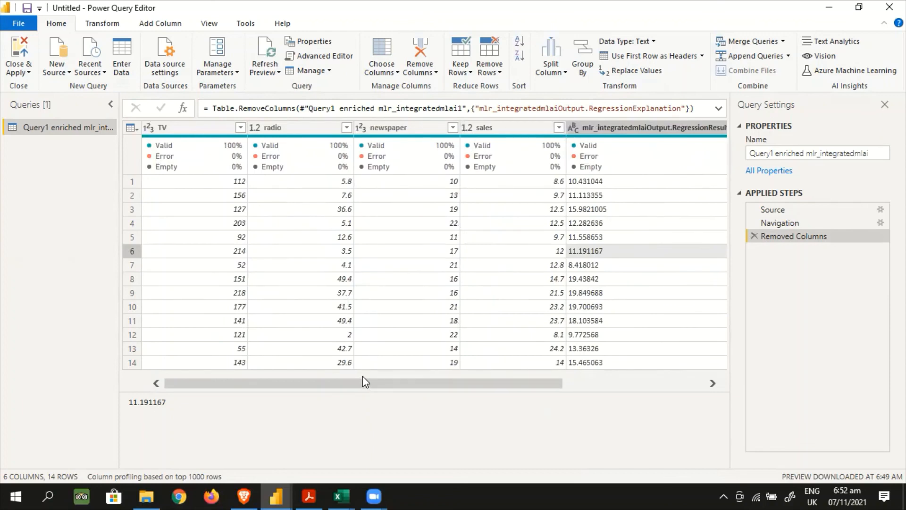
Switch to the Brave browser and open survivor_prediction.csv from the mldatasets GitHub repository
left_click(244, 496)
left_click(235, 9)
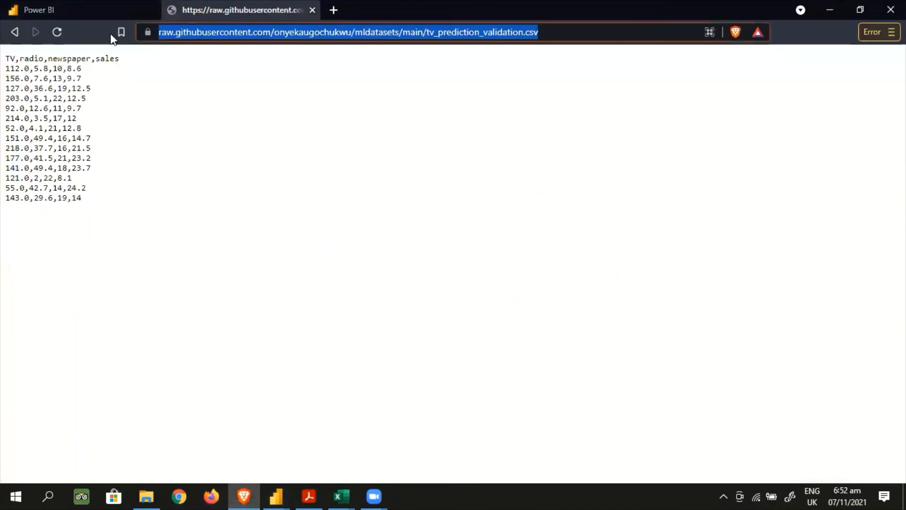
left_click(13, 33)
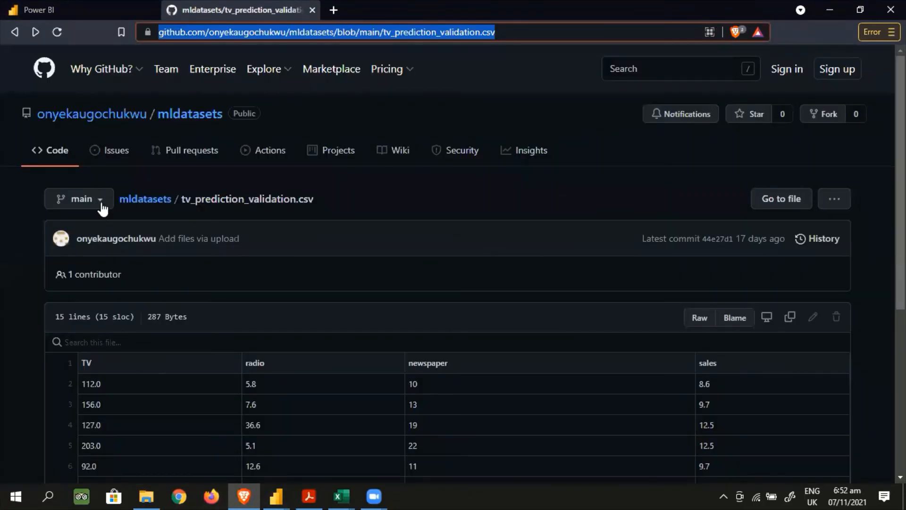
left_click(140, 200)
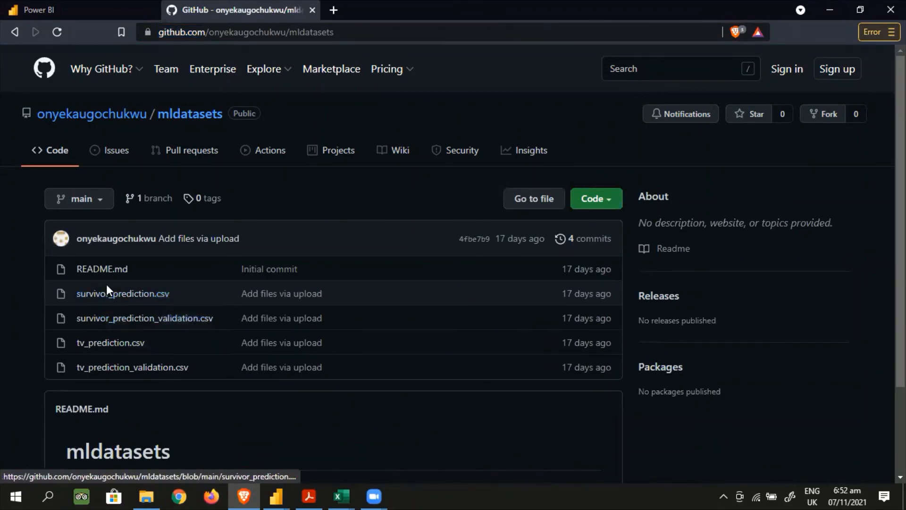
left_click(103, 296)
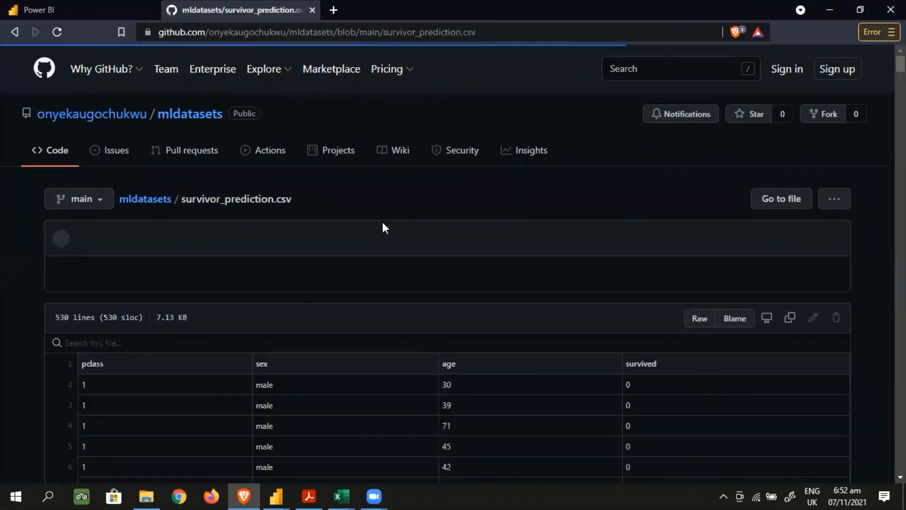
Examine the pclass, sex, age and survived columns of survivor_prediction.csv from the header through the last row
scroll(427, 295, "down", 3)
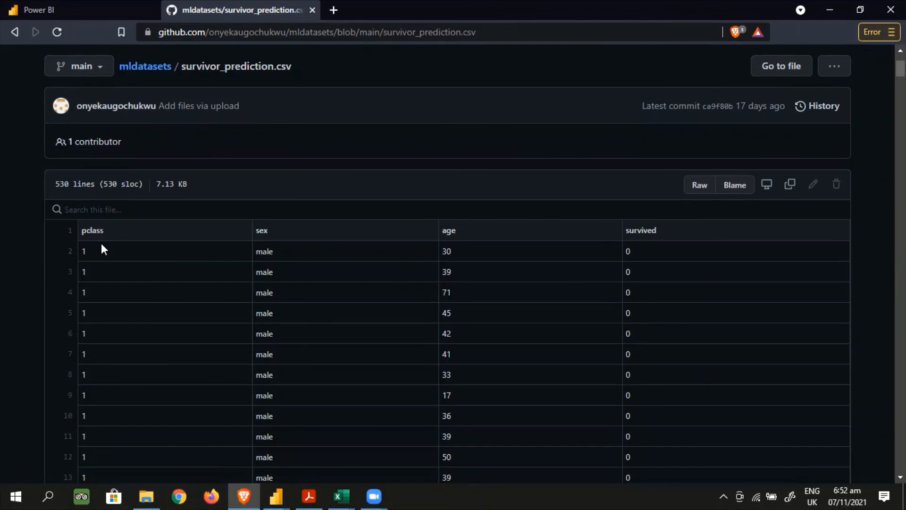
scroll(118, 344, "down", 20)
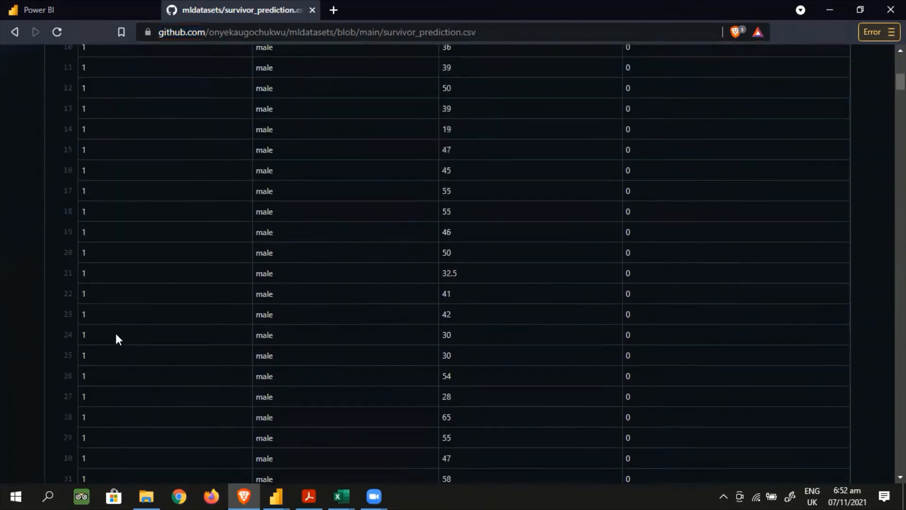
scroll(116, 334, "down", 20)
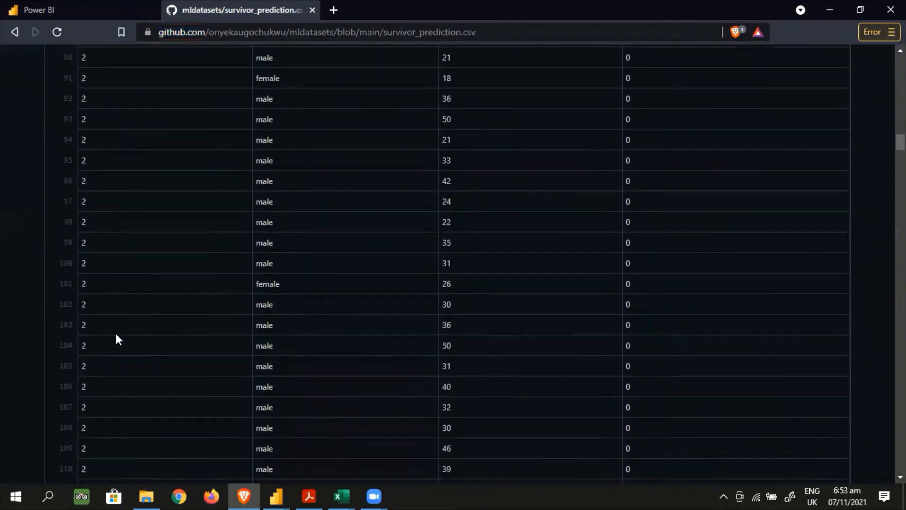
scroll(116, 335, "up", 20)
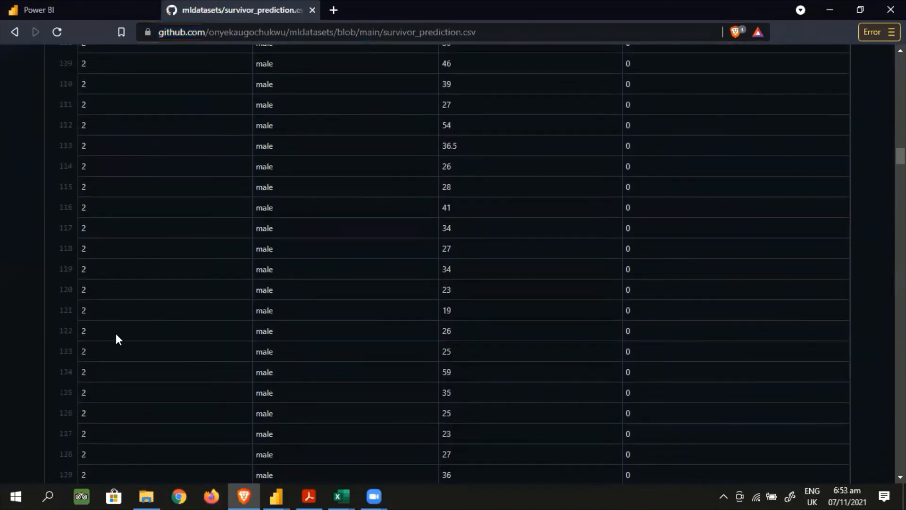
scroll(115, 333, "up", 3)
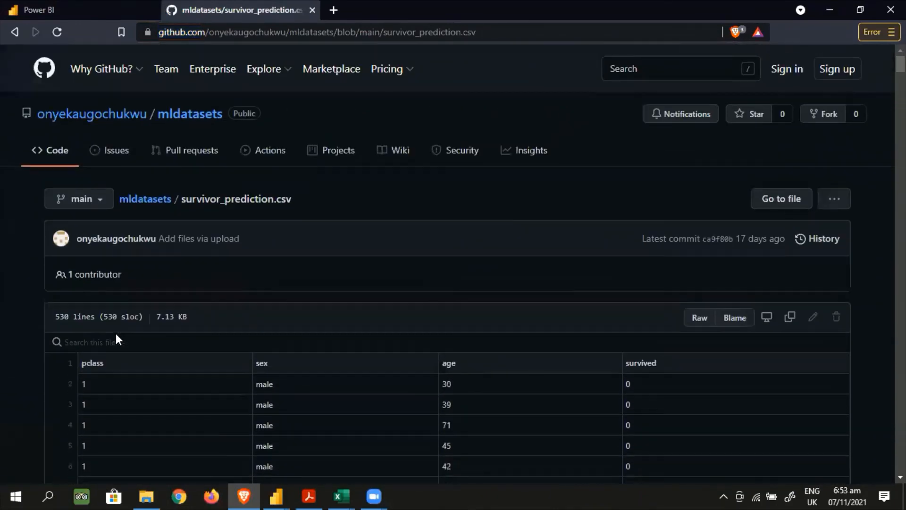
scroll(199, 346, "down", 3)
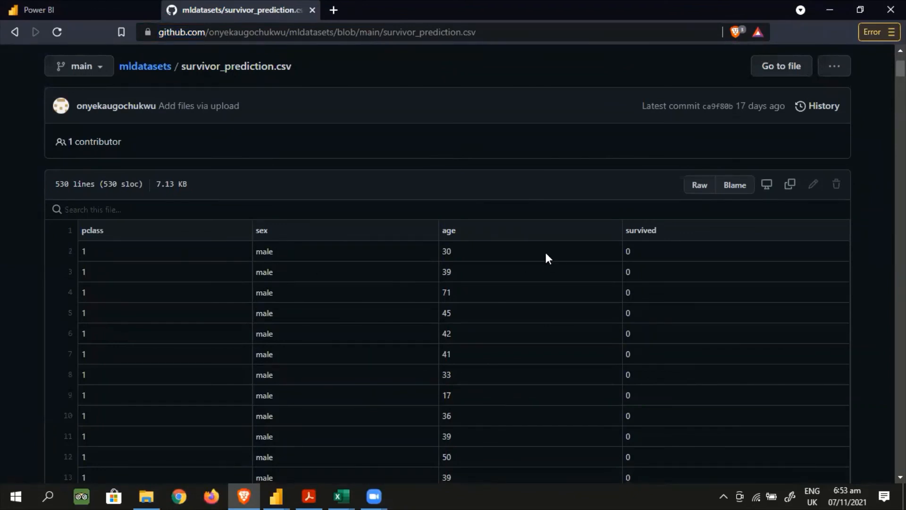
scroll(353, 294, "down", 20)
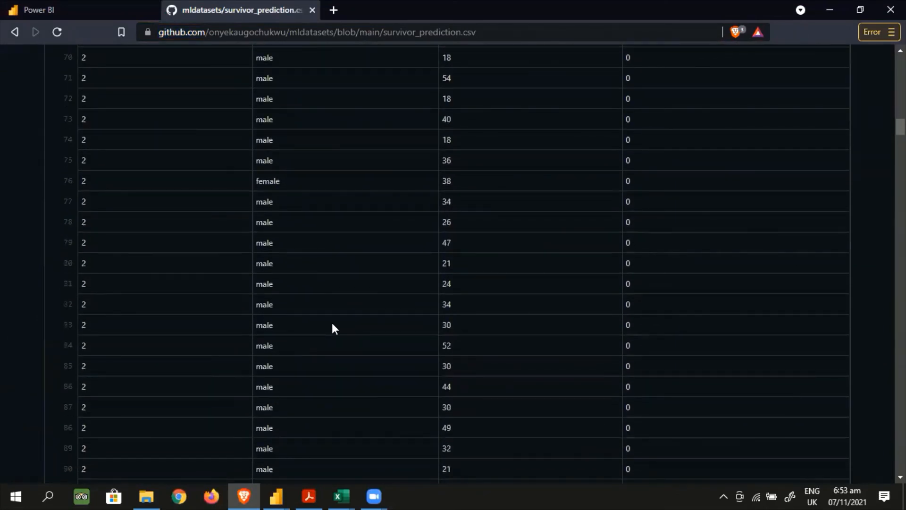
scroll(332, 323, "up", 20)
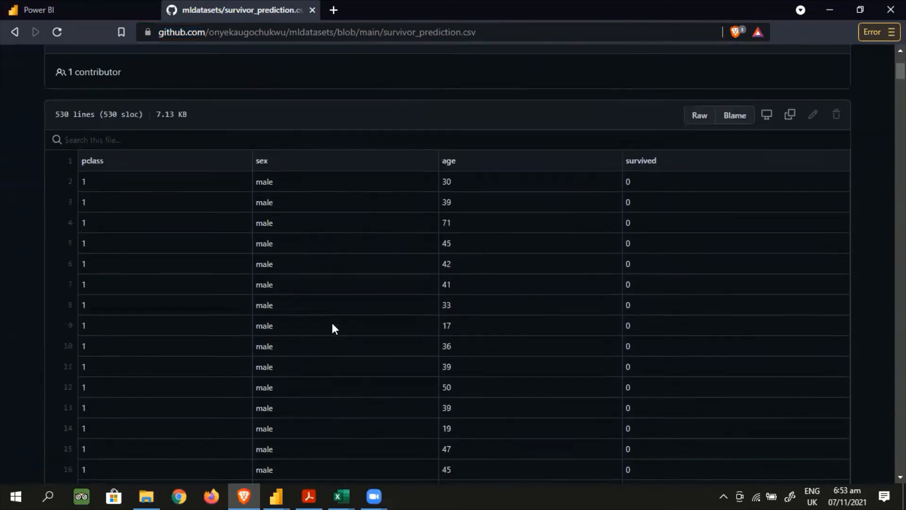
scroll(333, 325, "up", 4)
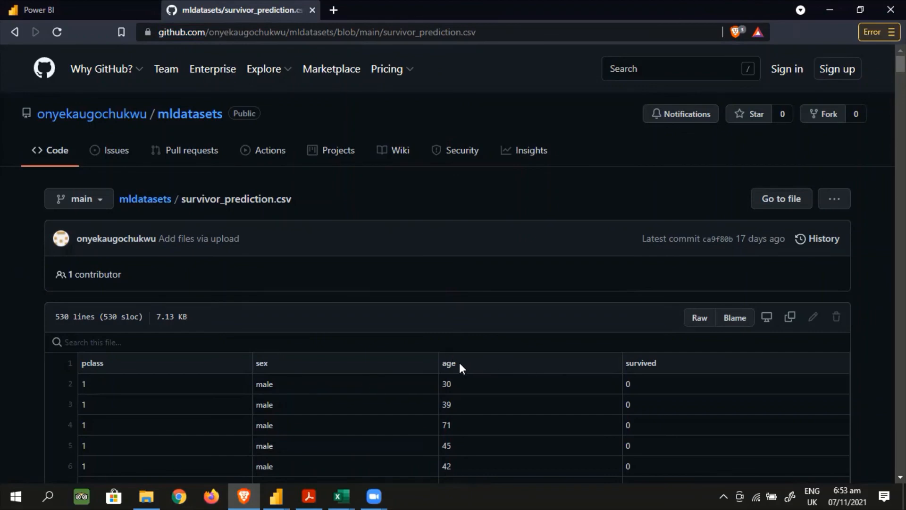
scroll(456, 390, "down", 4)
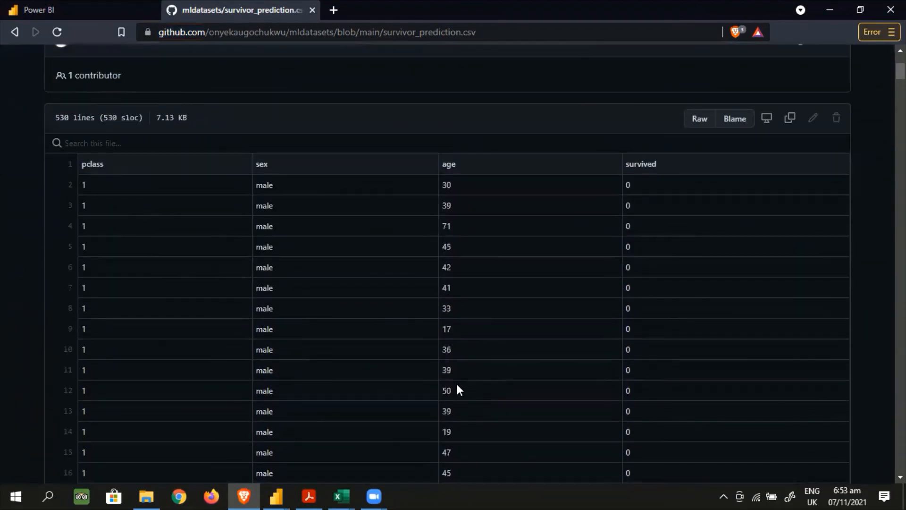
scroll(645, 303, "up", 4)
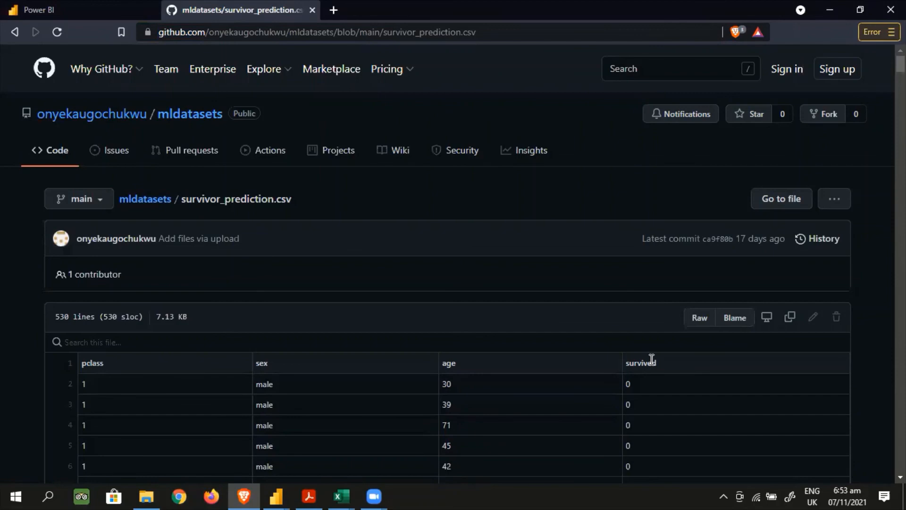
scroll(652, 394, "down", 16)
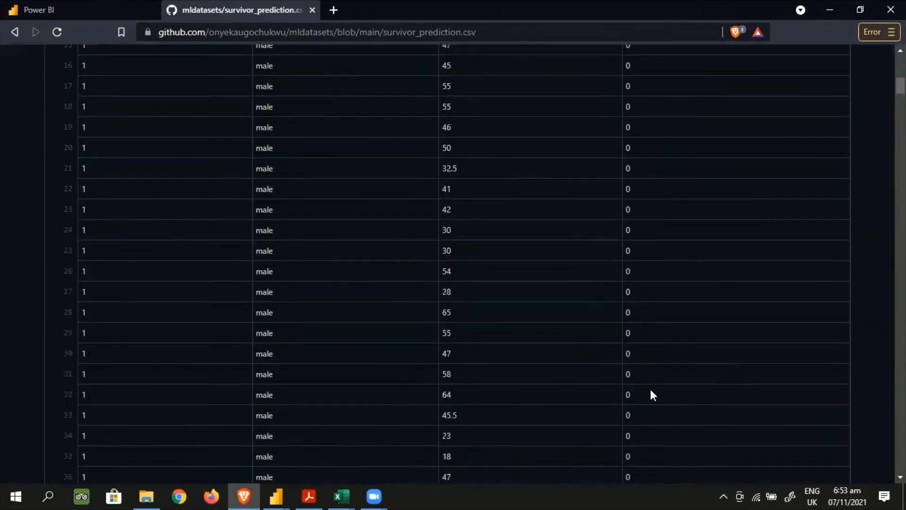
scroll(652, 392, "down", 20)
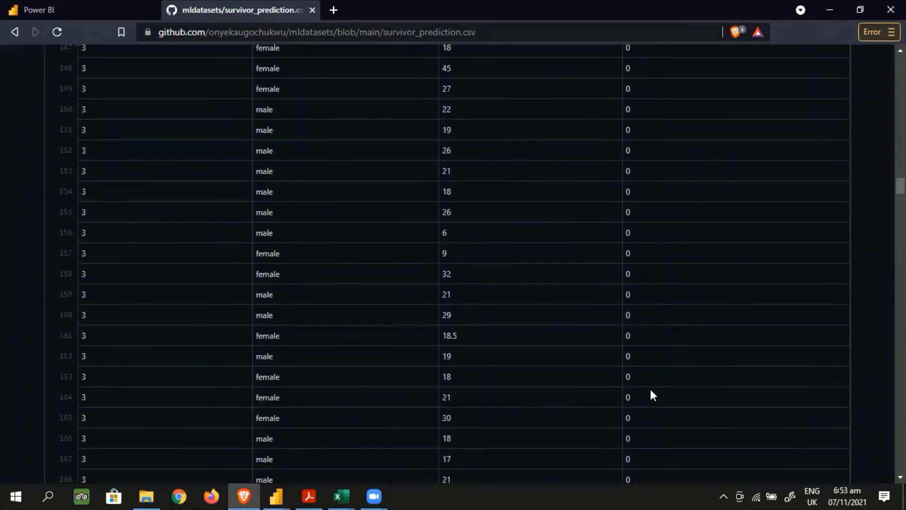
scroll(652, 394, "down", 20)
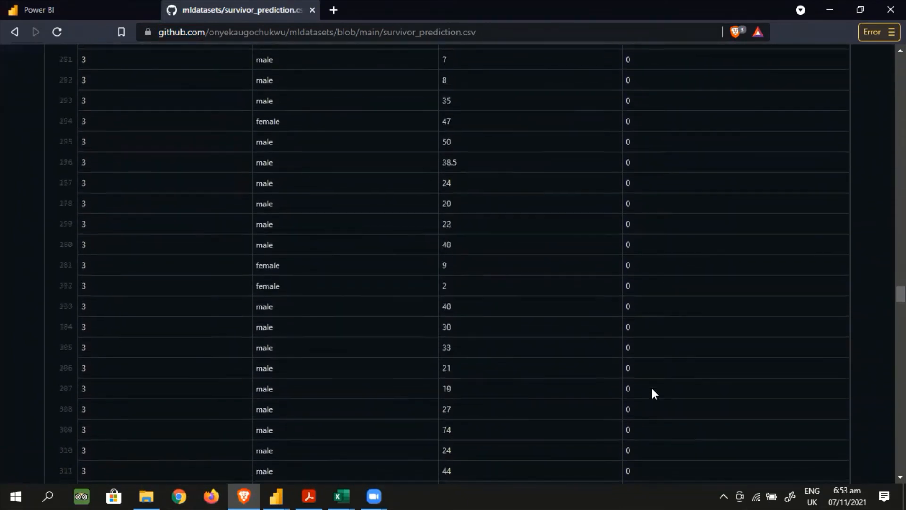
scroll(654, 394, "down", 20)
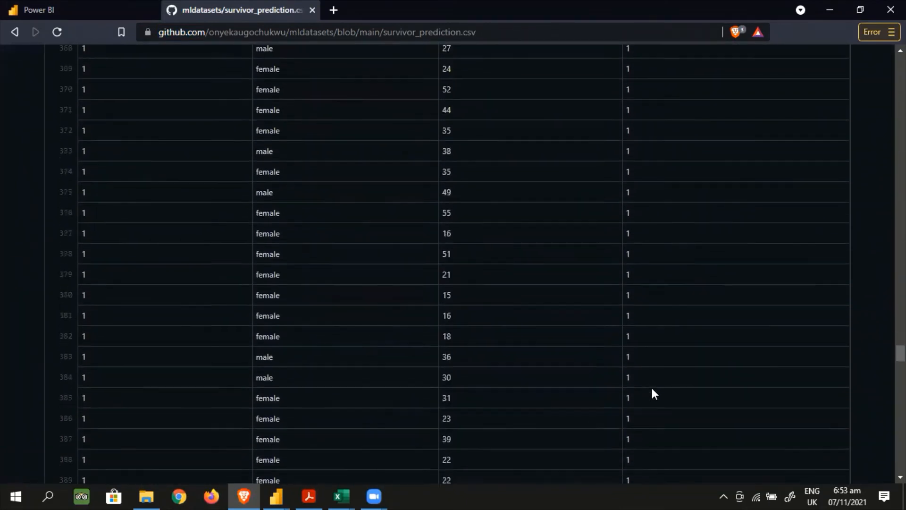
scroll(654, 394, "down", 20)
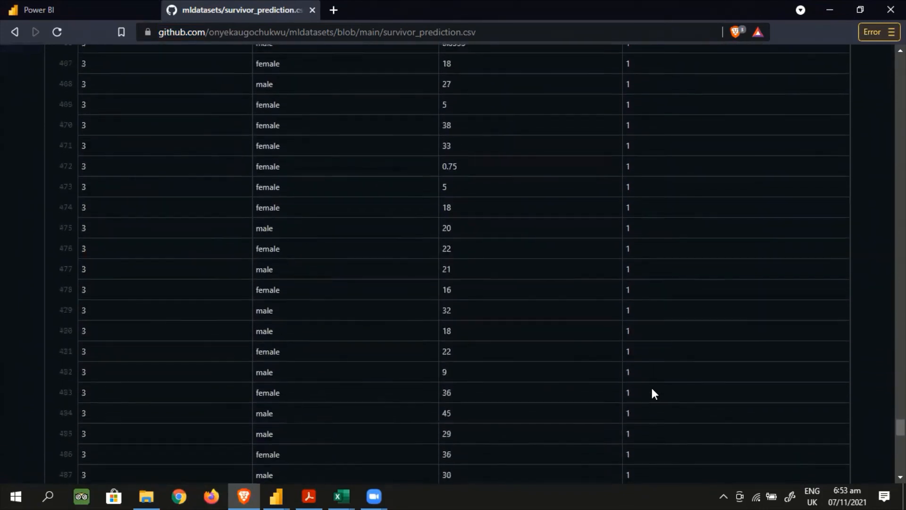
scroll(654, 394, "down", 20)
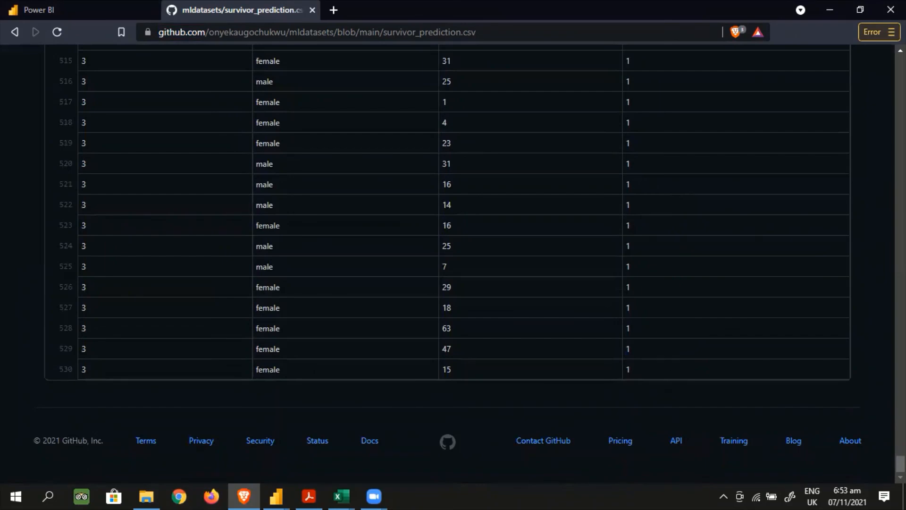
left_click_drag(900, 464, 900, 61)
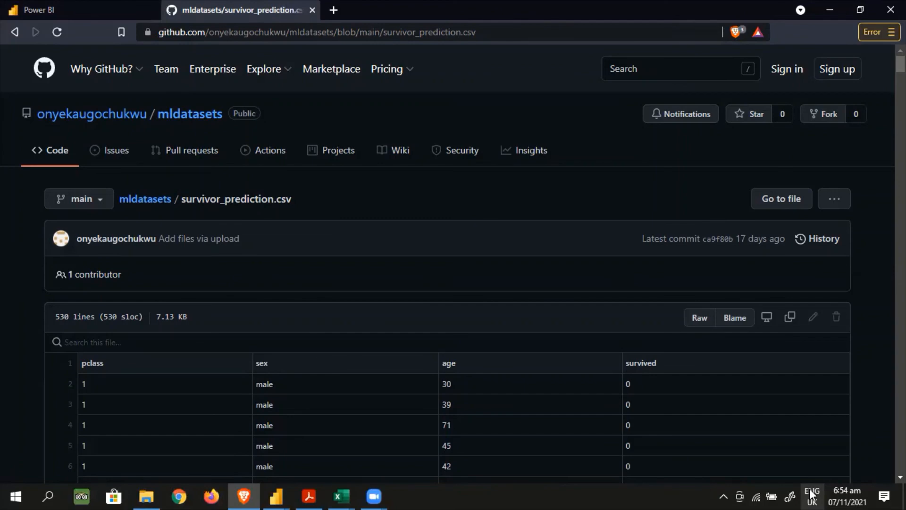
Return to the Power BI service page with the Linear Regression Dataflow open in the query editor
left_click(97, 8)
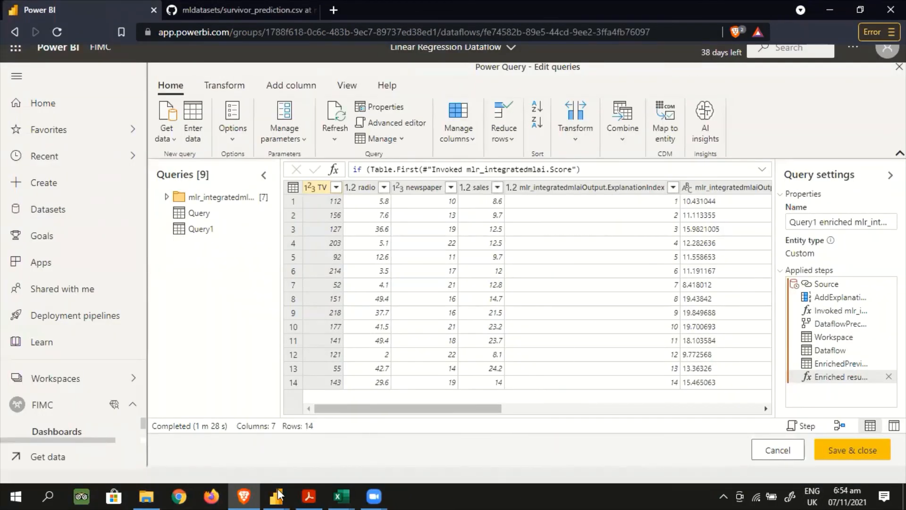
mouse_move(279, 495)
left_click(572, 484)
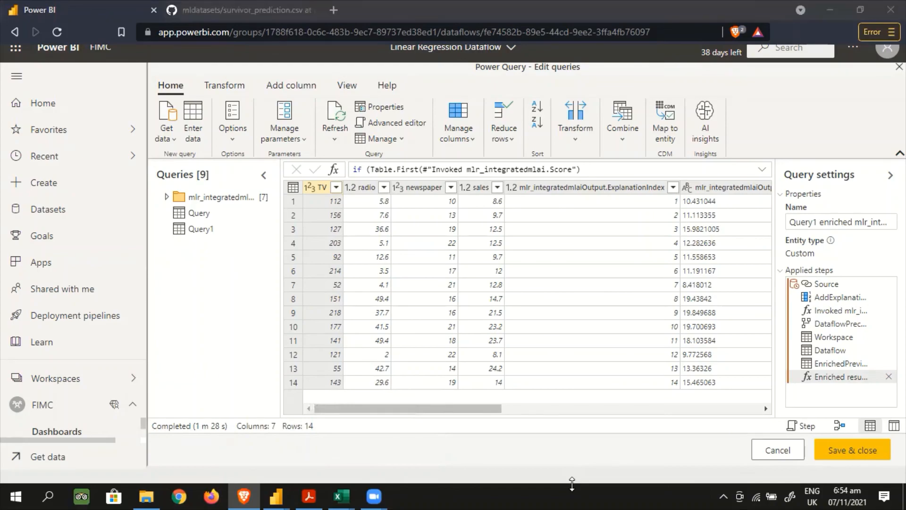